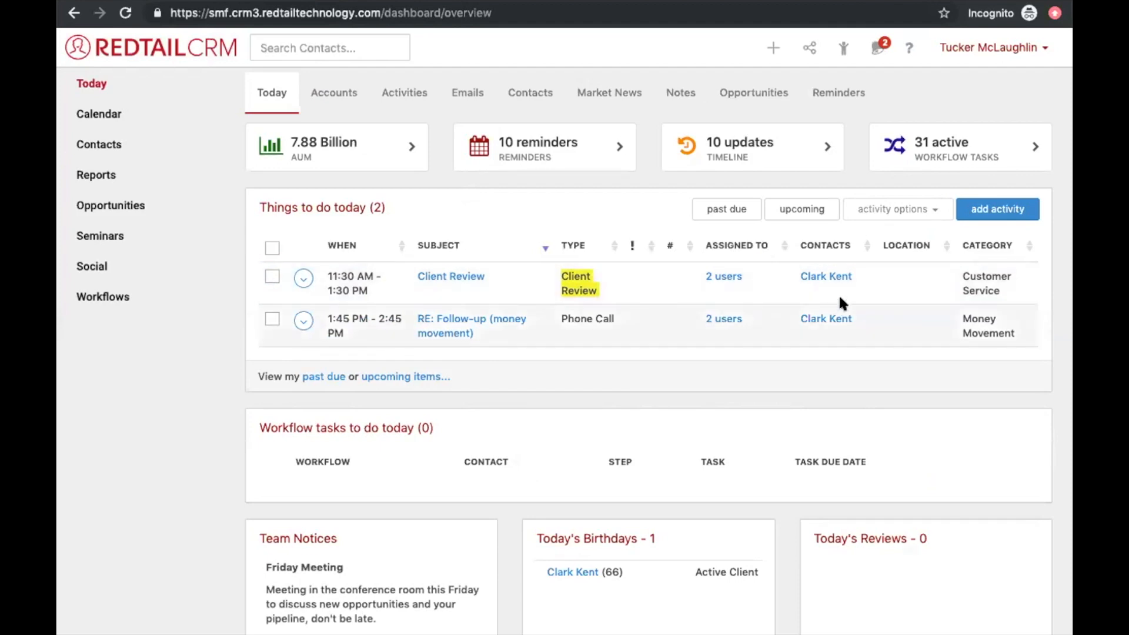
Step: Open the contact record linked to today's Client Review activity and check its birthday banner
click(830, 278)
mouse_move(829, 278)
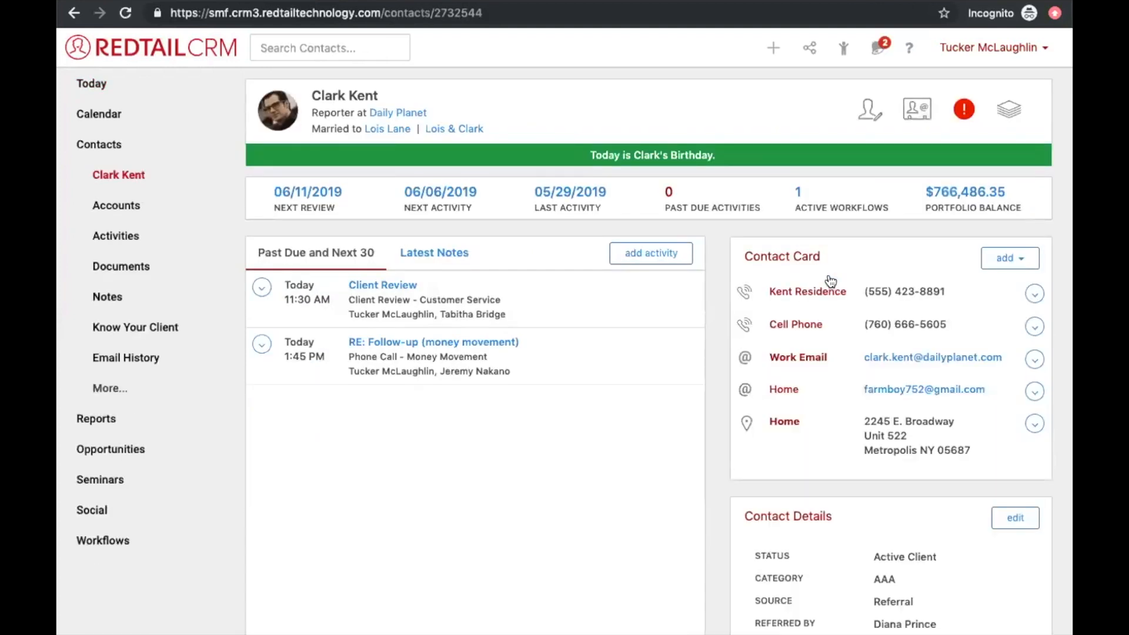
triple_click(710, 152)
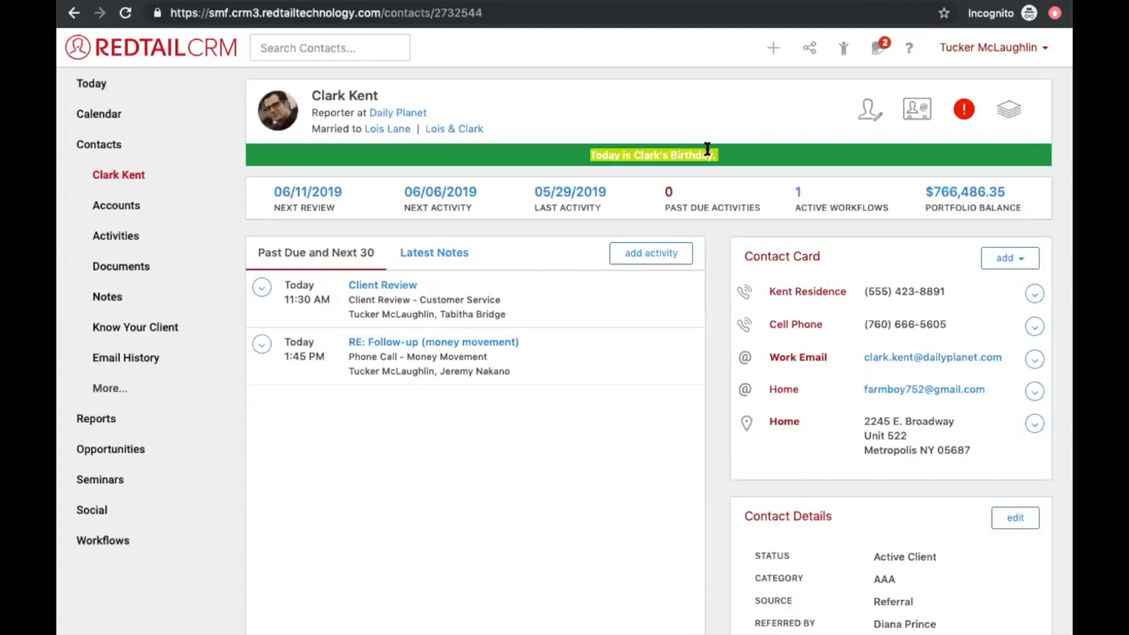
click(775, 174)
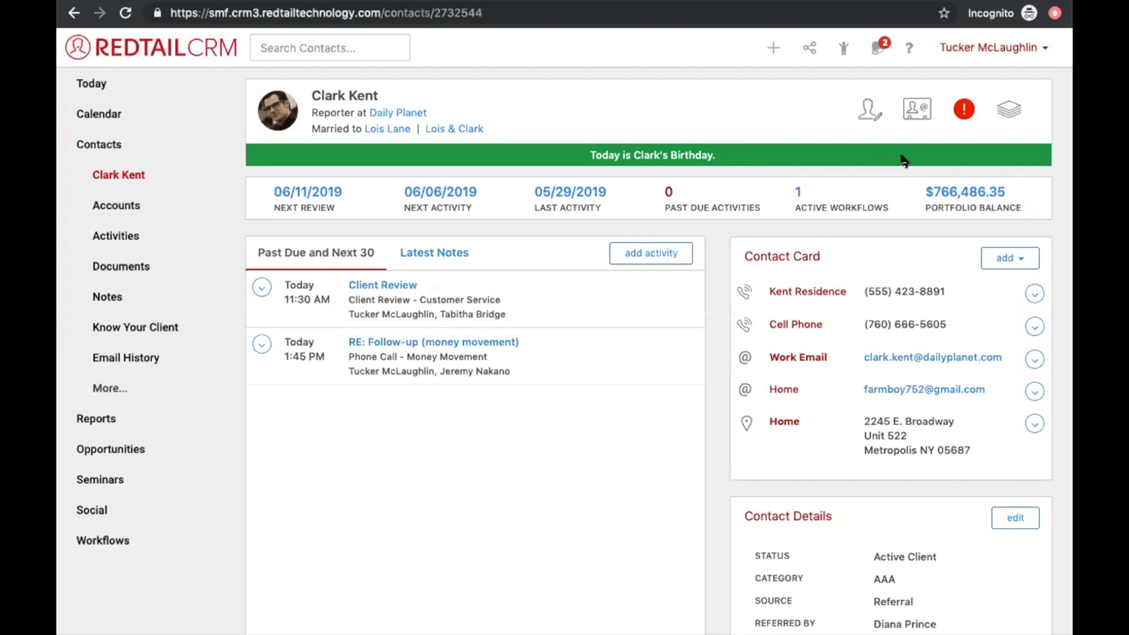
Step: Generate the Personal Profile Form from the contact's common tasks and open the downloaded PDF
click(1007, 112)
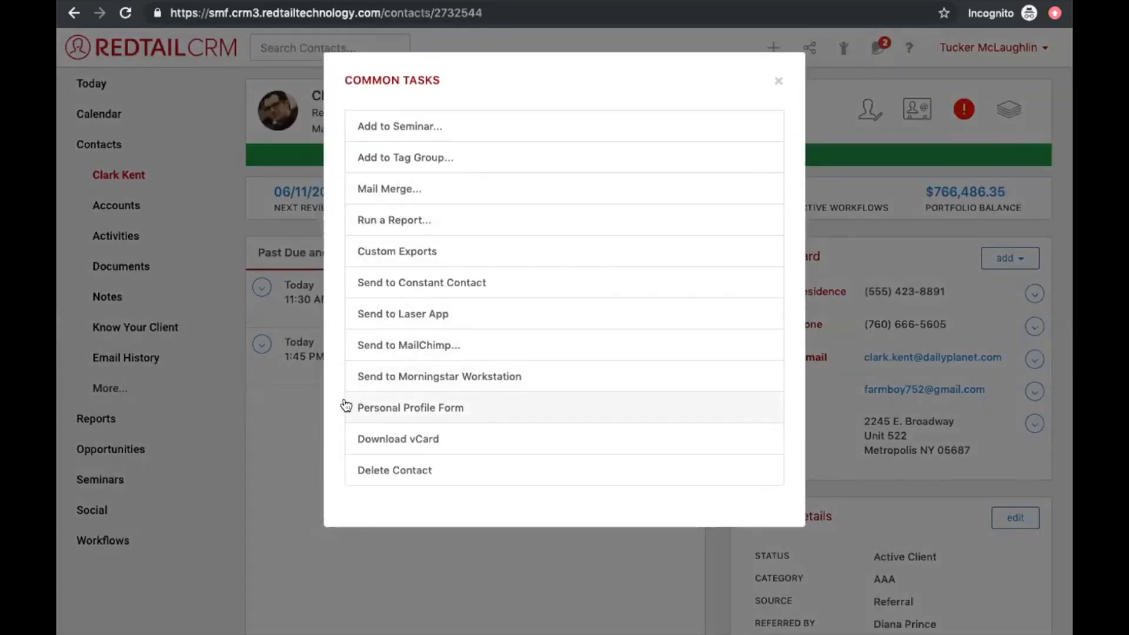
drag(335, 404, 464, 402)
click(452, 411)
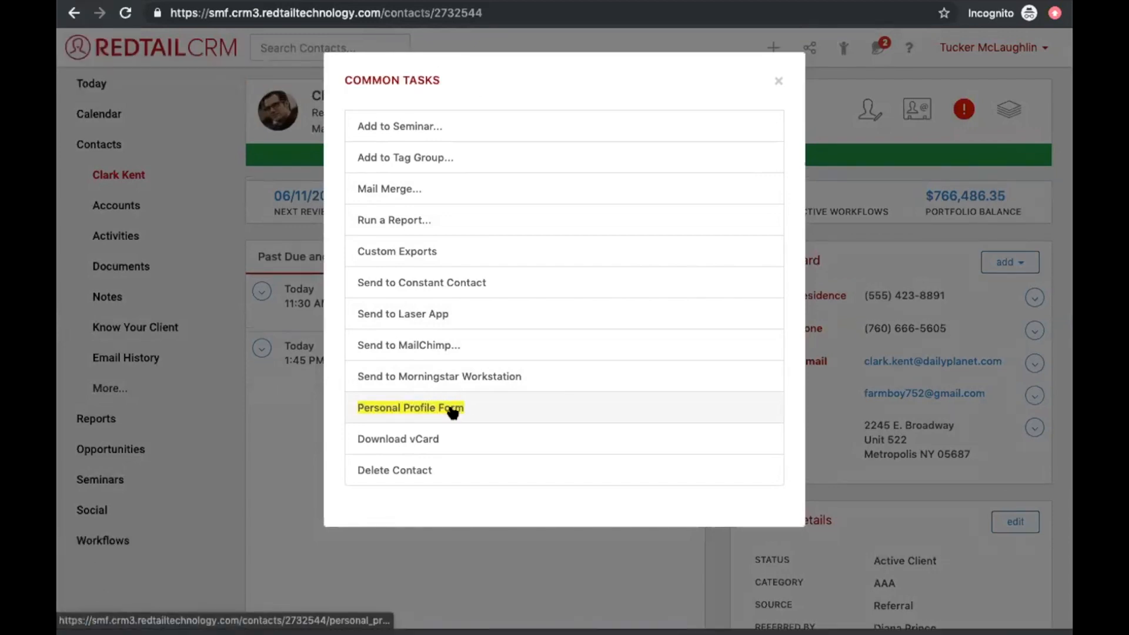
click(147, 624)
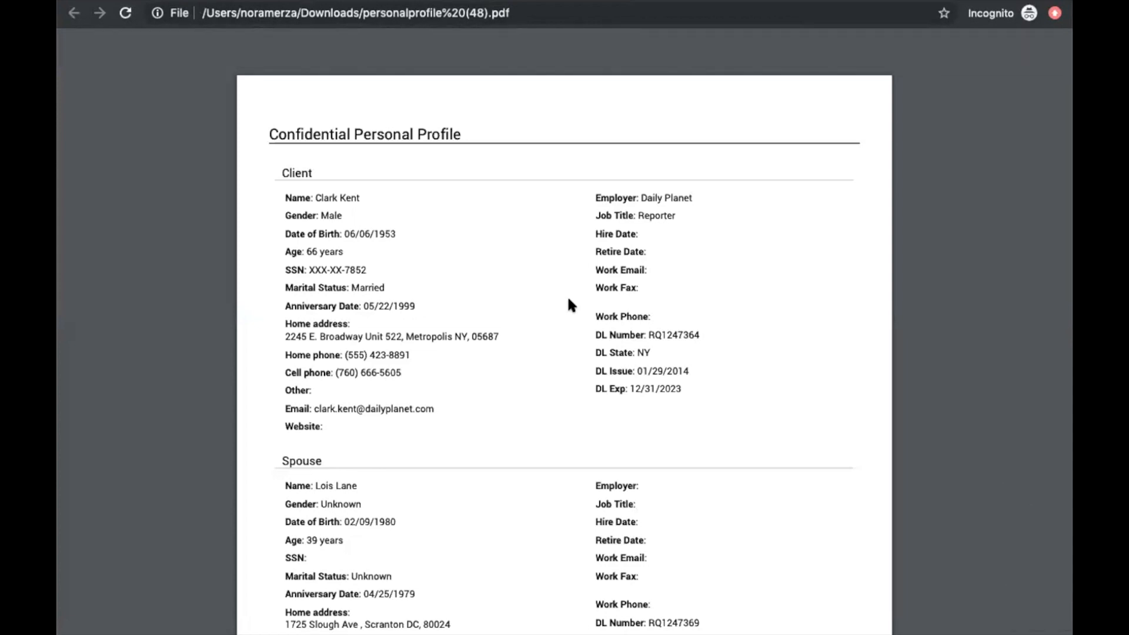
Step: Review the client, spouse and children sections of the Confidential Personal Profile, including the retire date and home address, and return to the contact record
scroll(569, 304, down, 2)
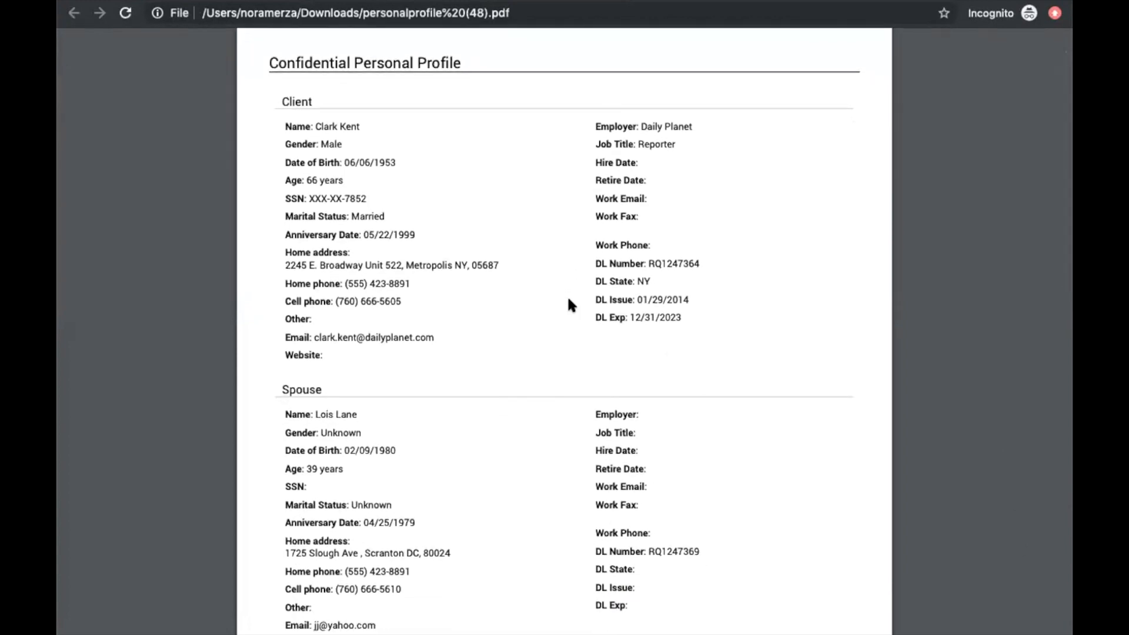
scroll(568, 304, down, 1)
scroll(593, 196, up, 1)
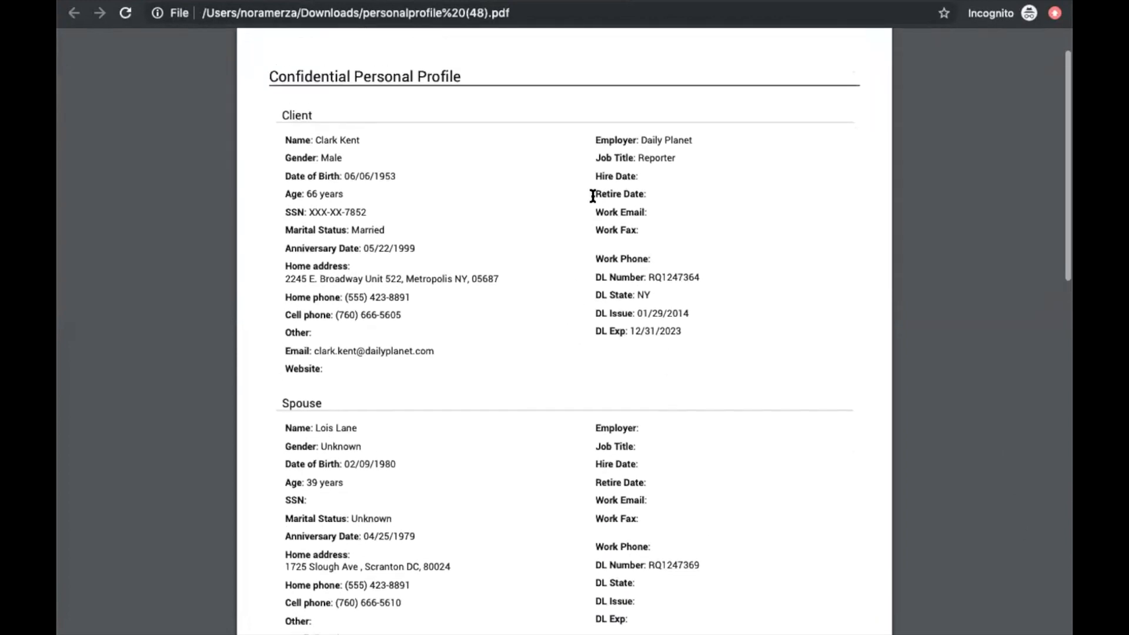
drag(646, 194, 601, 196)
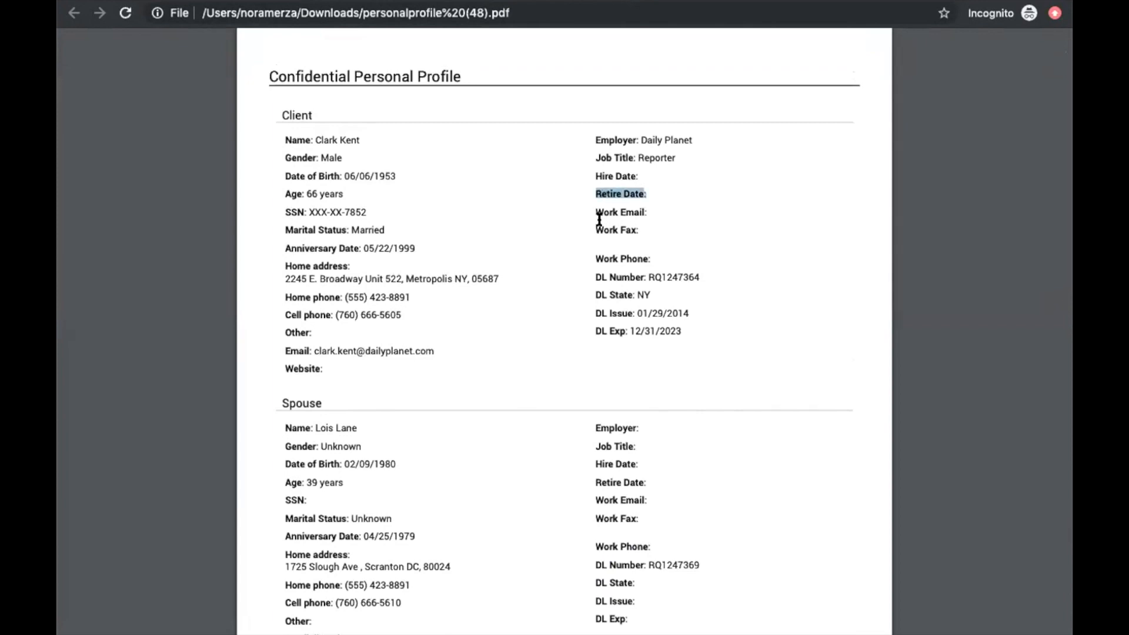
double_click(428, 279)
click(428, 279)
scroll(428, 279, down, 3)
scroll(428, 279, down, 1)
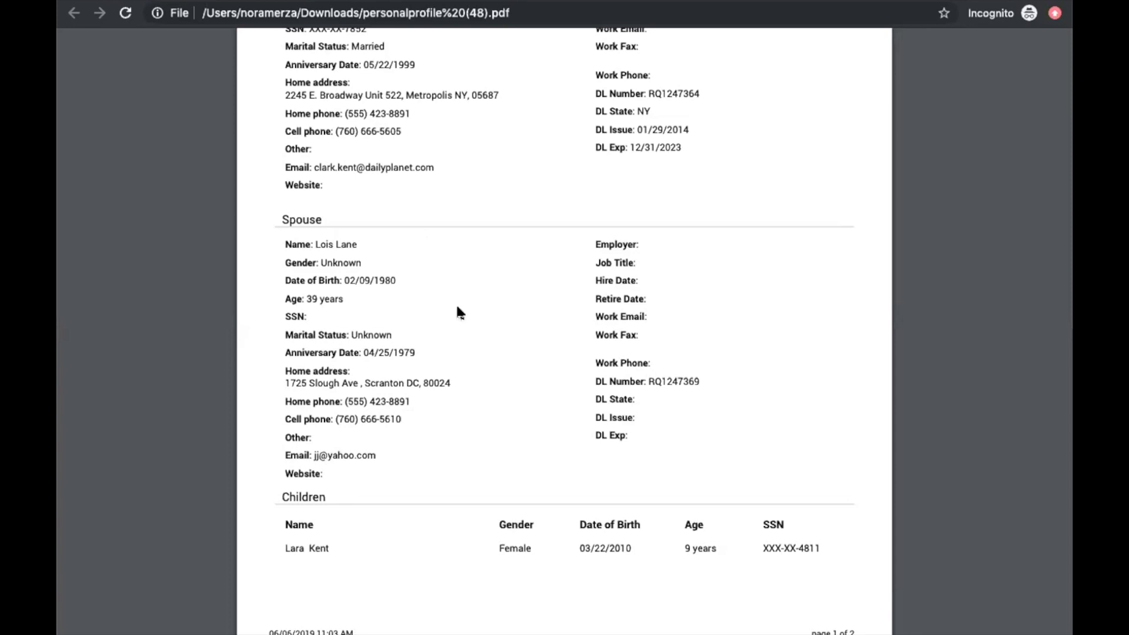
scroll(458, 309, up, 4)
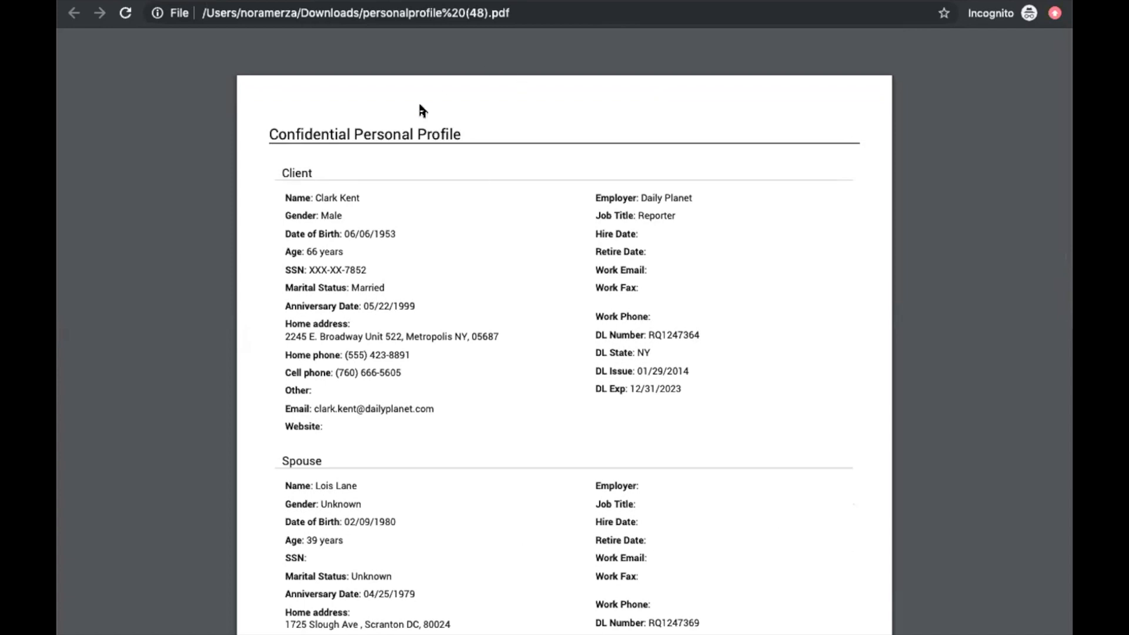
triple_click(419, 130)
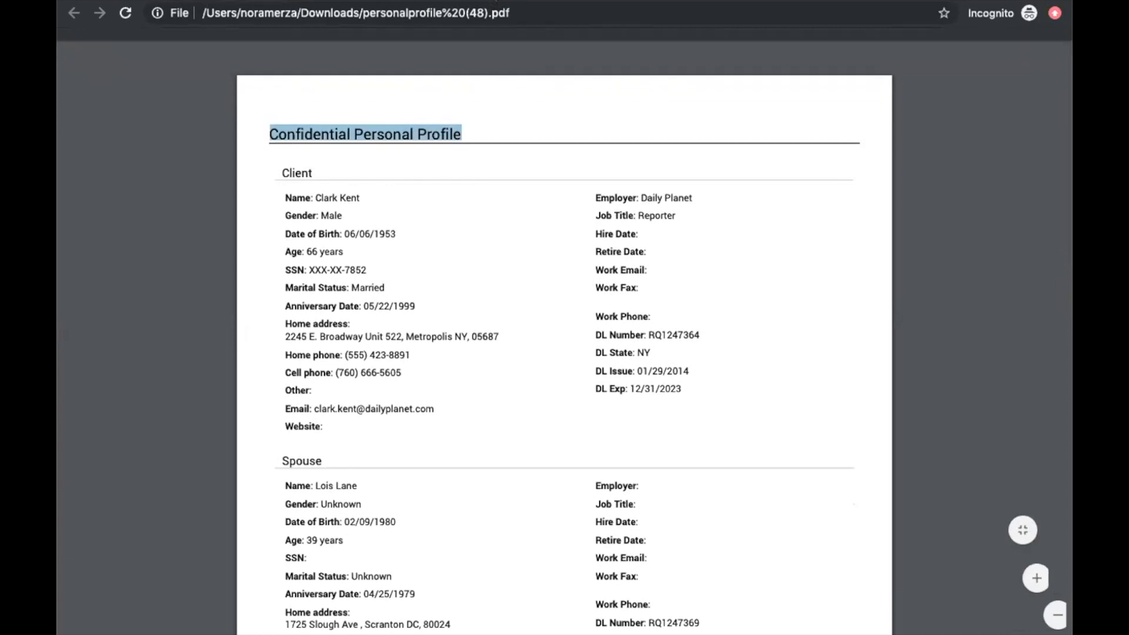
click(496, 1)
click(199, 365)
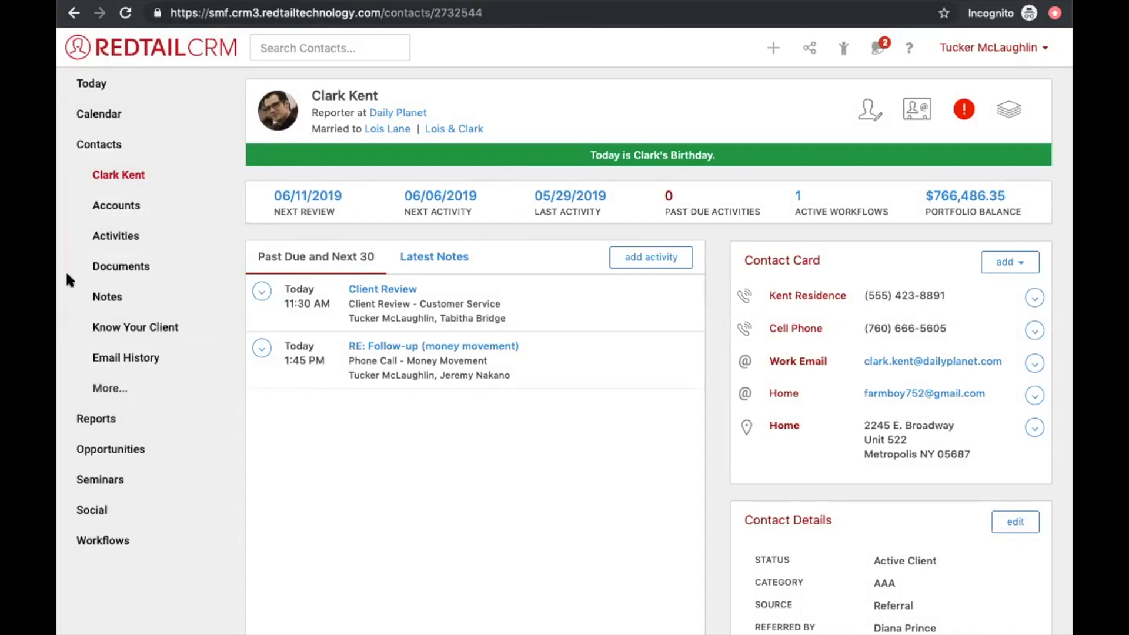
Step: Open the contact's notes and set the category filter to Client Meeting Notes and Client Review Notes
click(92, 300)
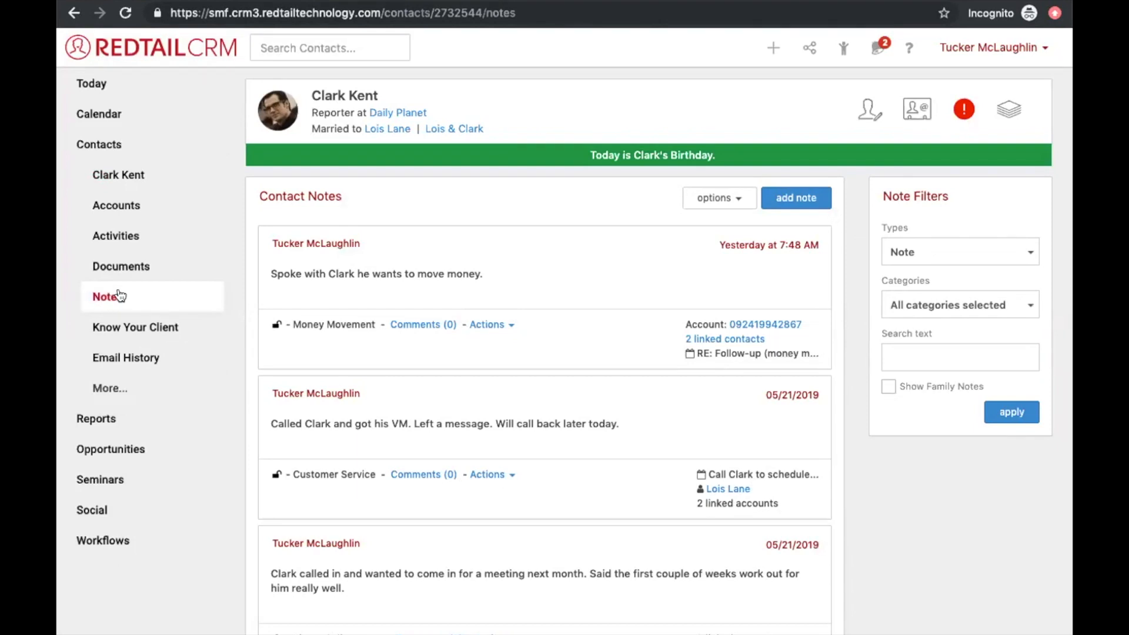
click(938, 311)
scroll(947, 376, down, 3)
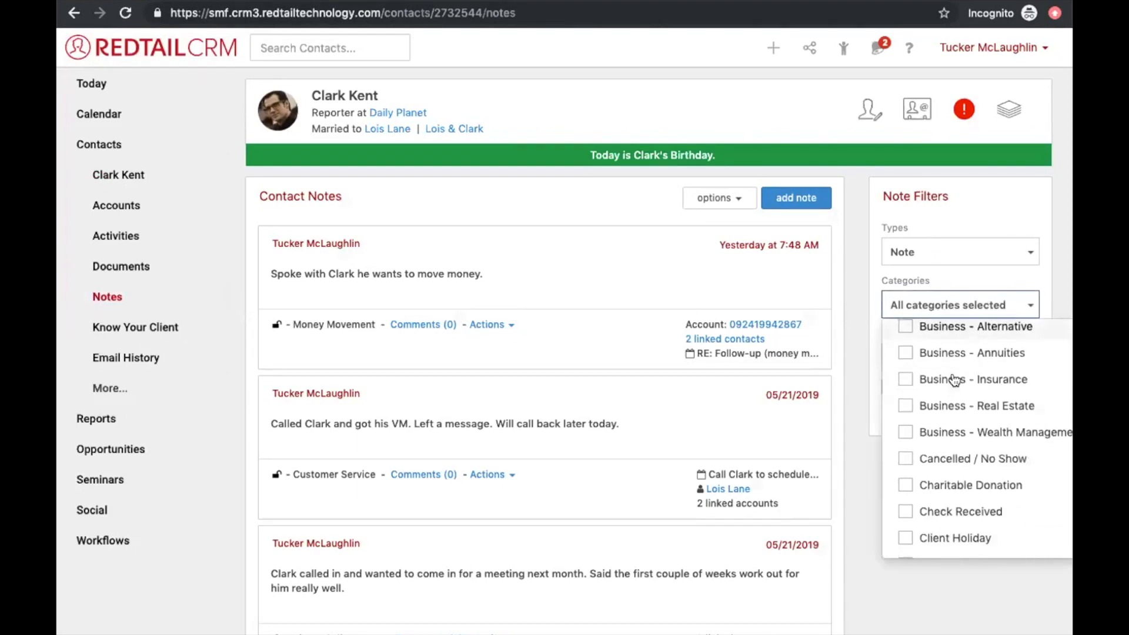
scroll(949, 376, down, 5)
scroll(950, 400, up, 3)
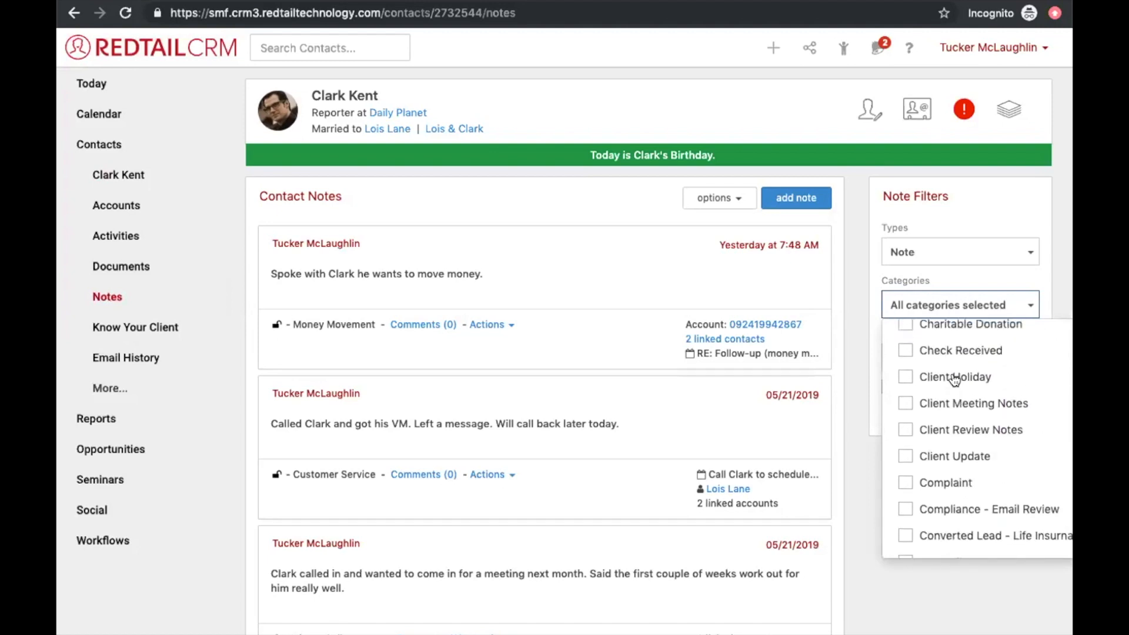
click(932, 406)
click(930, 428)
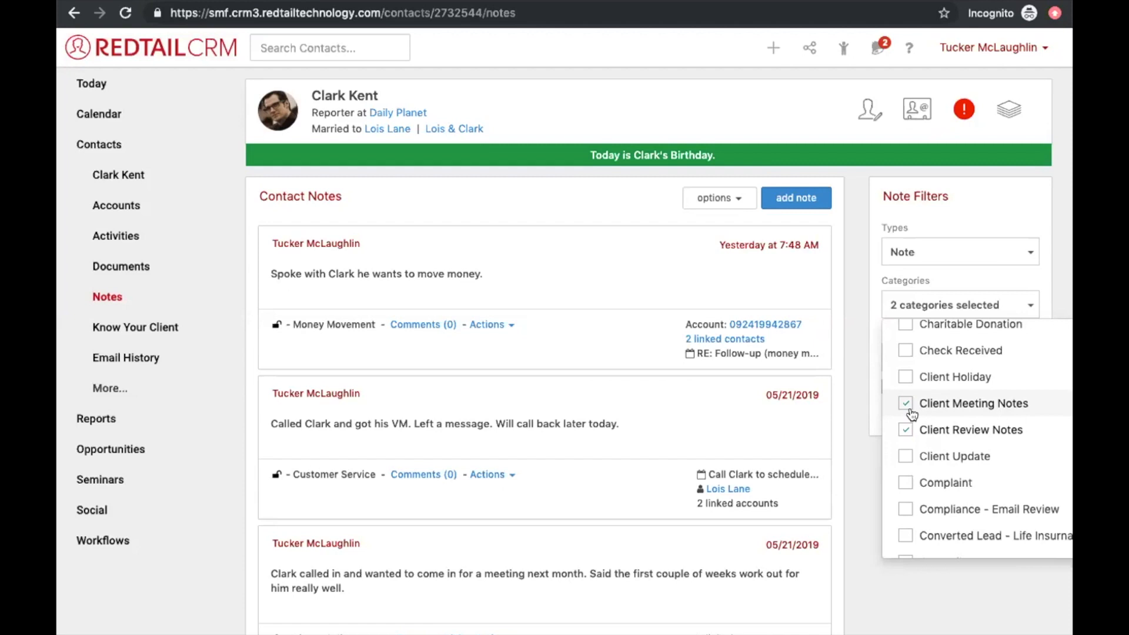
click(937, 231)
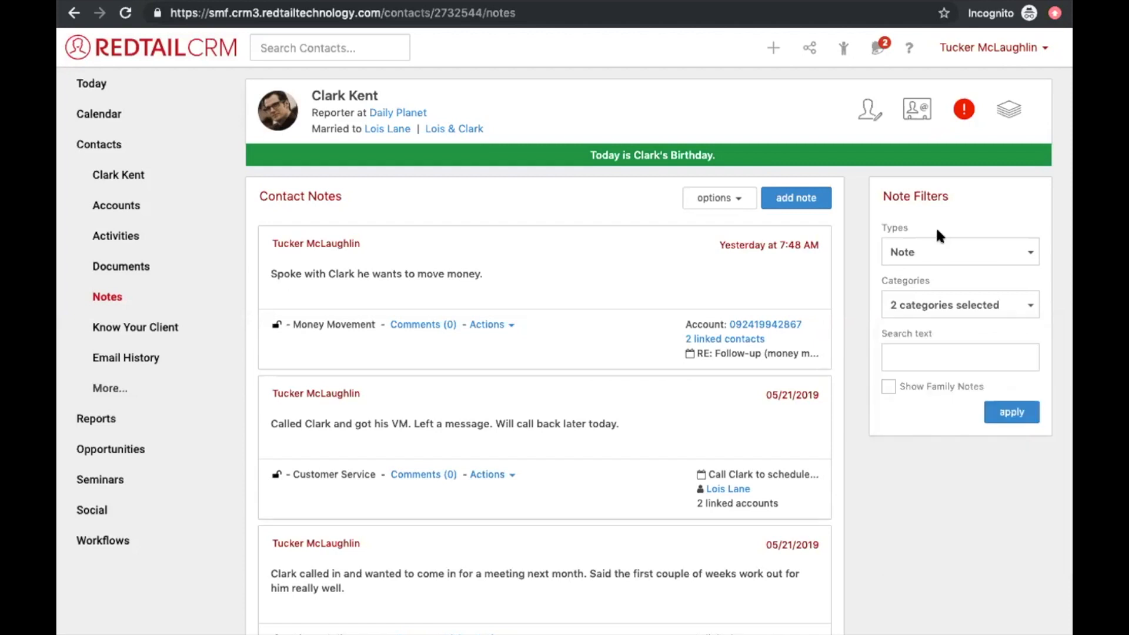
Step: Include all note types in the note filters and apply them
click(914, 252)
click(915, 282)
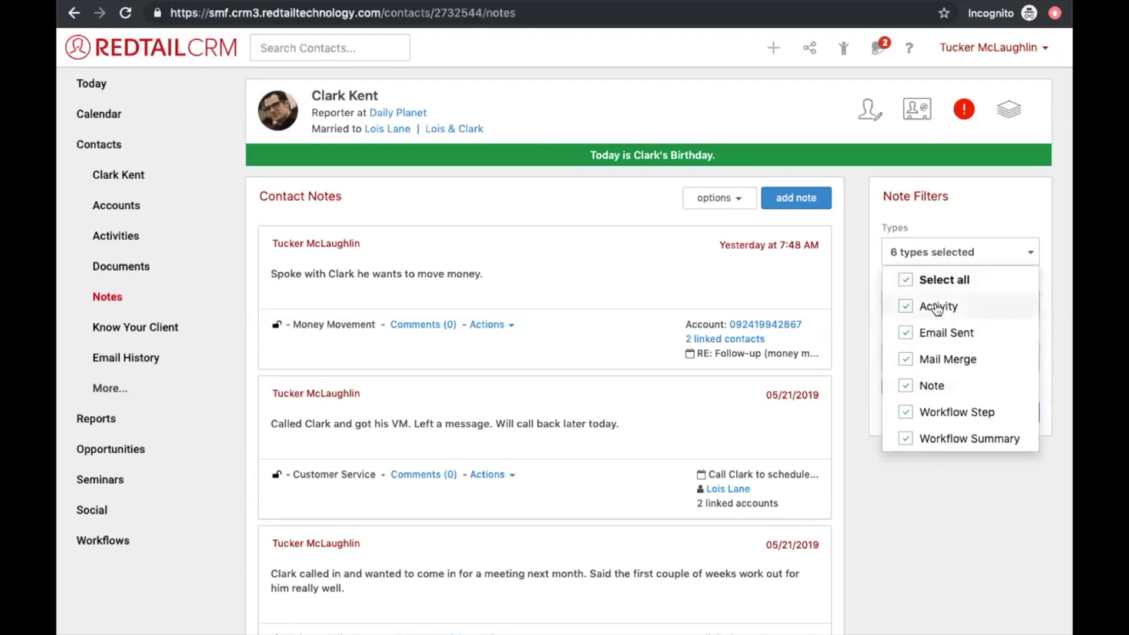
click(965, 184)
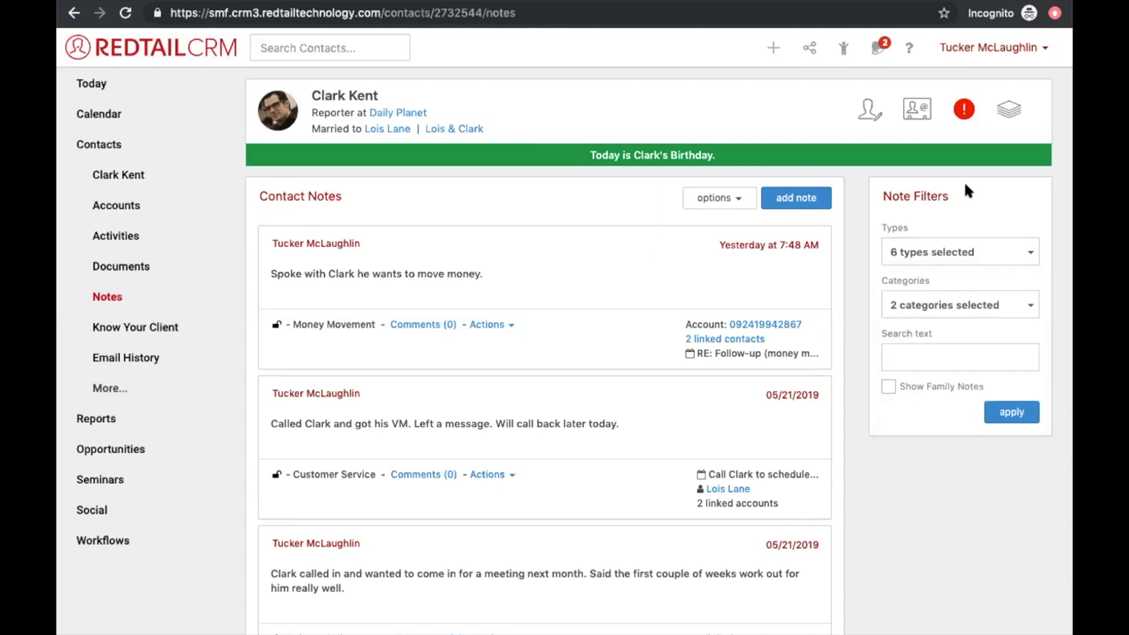
click(1012, 413)
Step: Read through the filtered contact notes, examining the completed workflows, completed activities and meeting notes
scroll(485, 289, down, 1)
scroll(486, 292, down, 3)
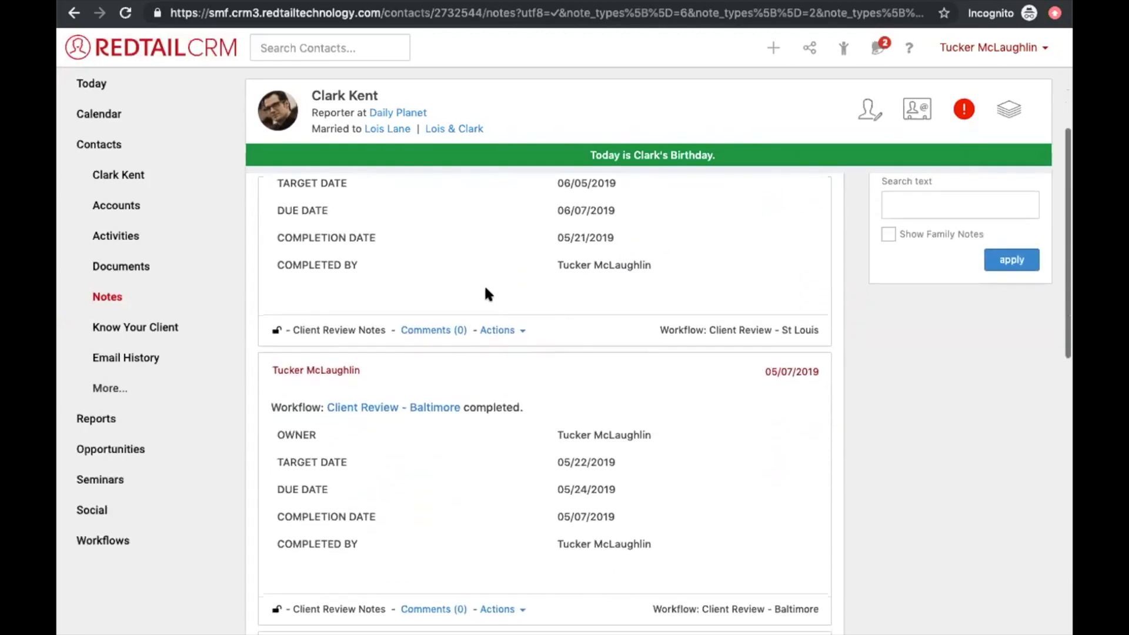
scroll(485, 289, down, 10)
scroll(486, 288, down, 3)
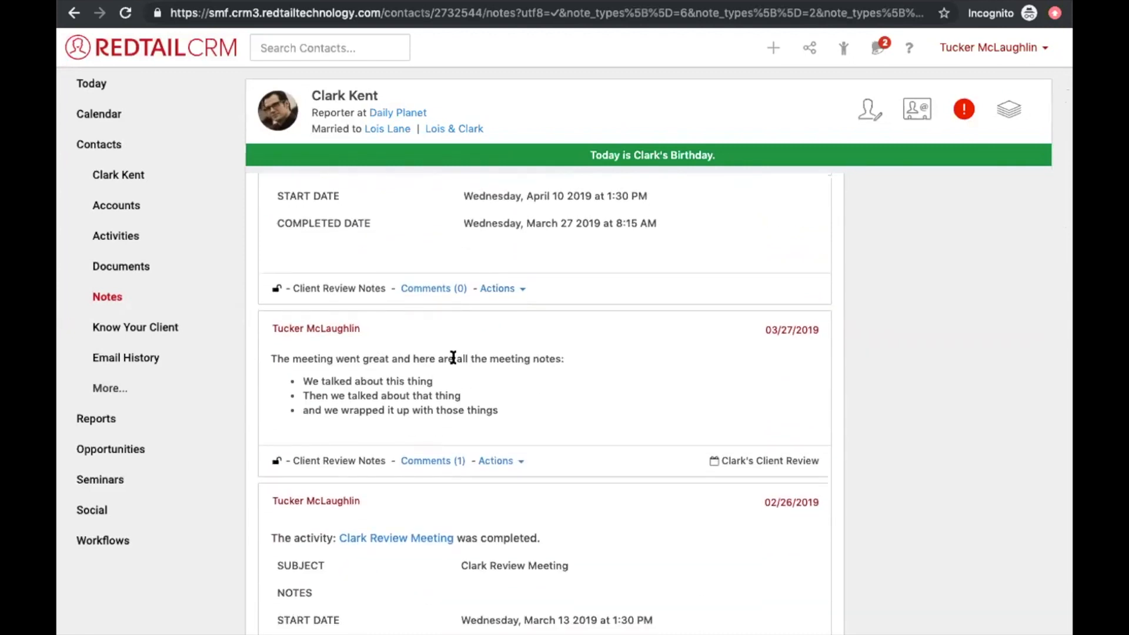
scroll(454, 357, down, 1)
scroll(453, 358, down, 2)
scroll(453, 357, down, 2)
scroll(453, 359, up, 2)
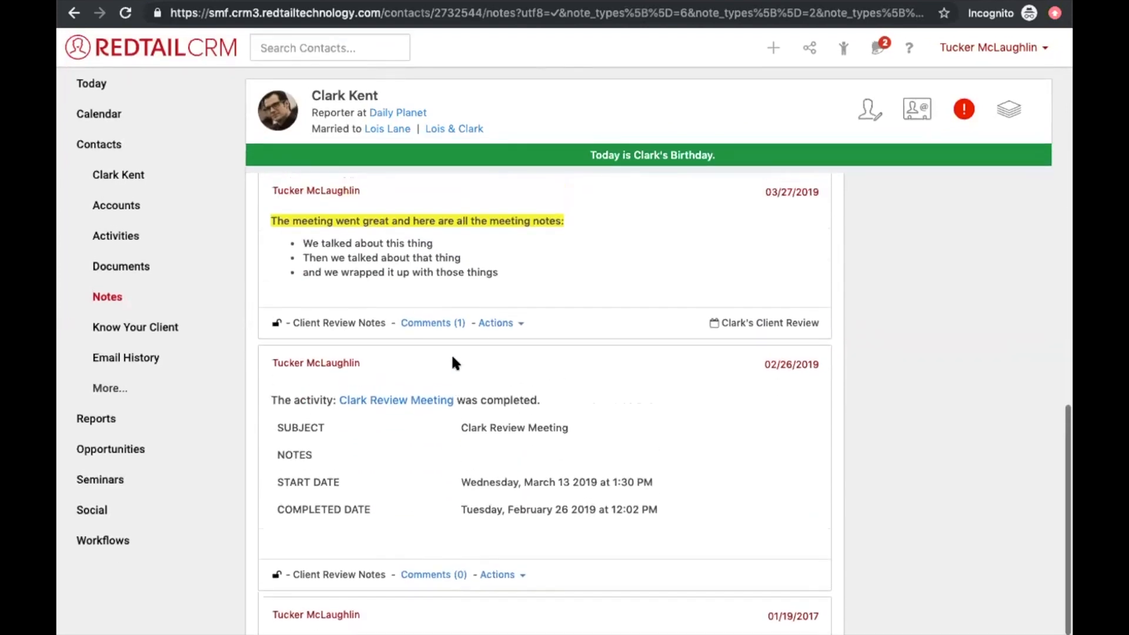
scroll(453, 362, up, 8)
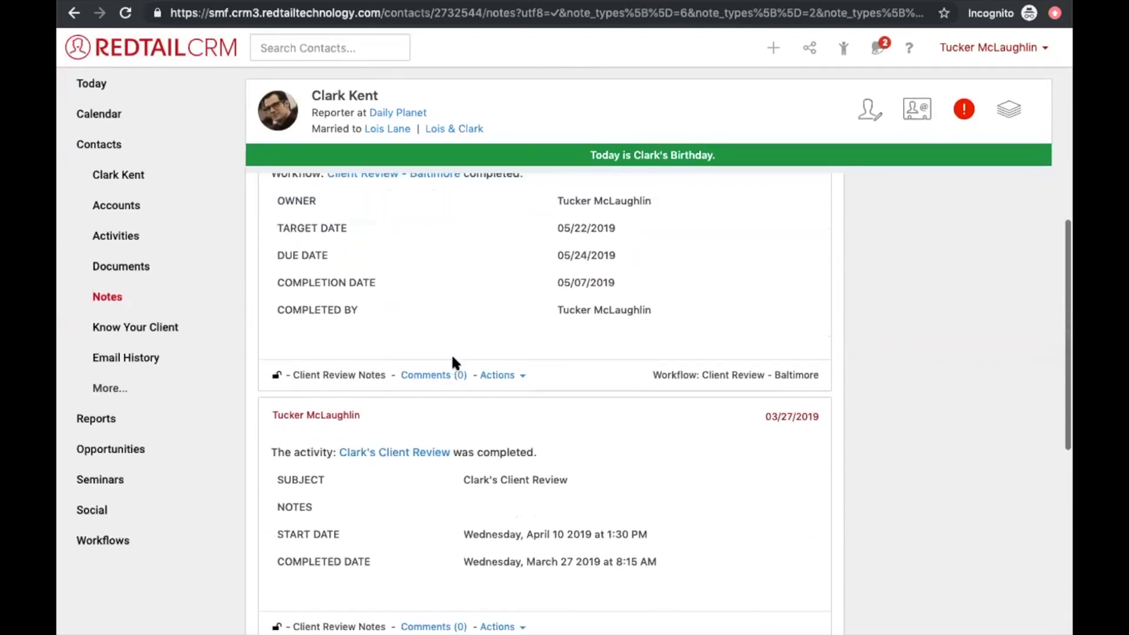
scroll(453, 363, up, 8)
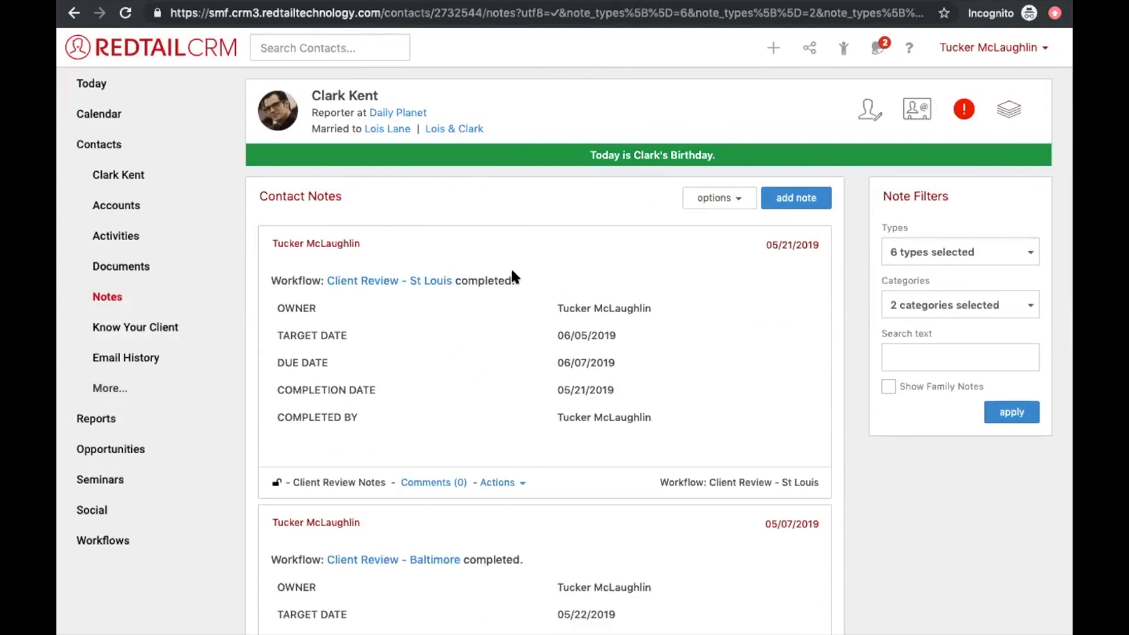
Step: Check which categories are selected in the note filters
click(928, 304)
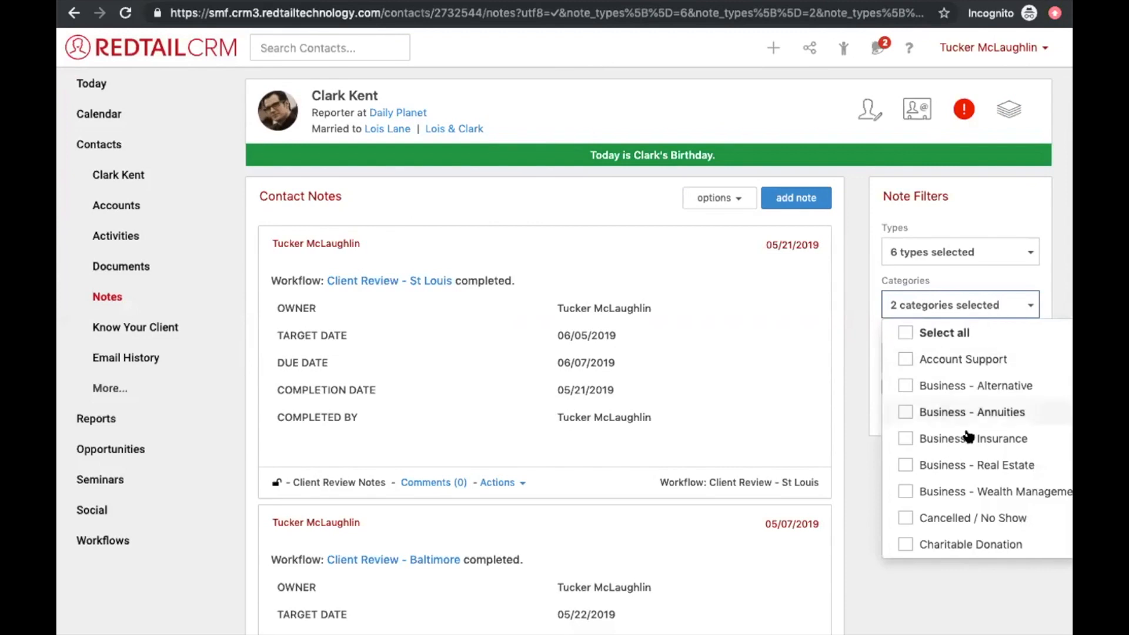
scroll(969, 411, down, 5)
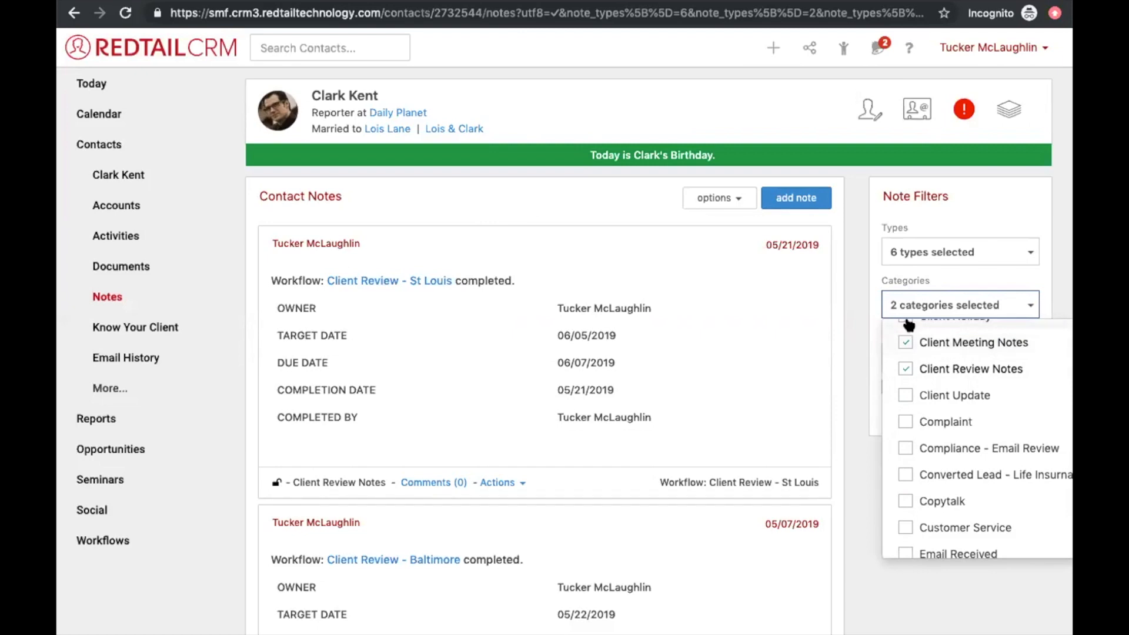
click(856, 321)
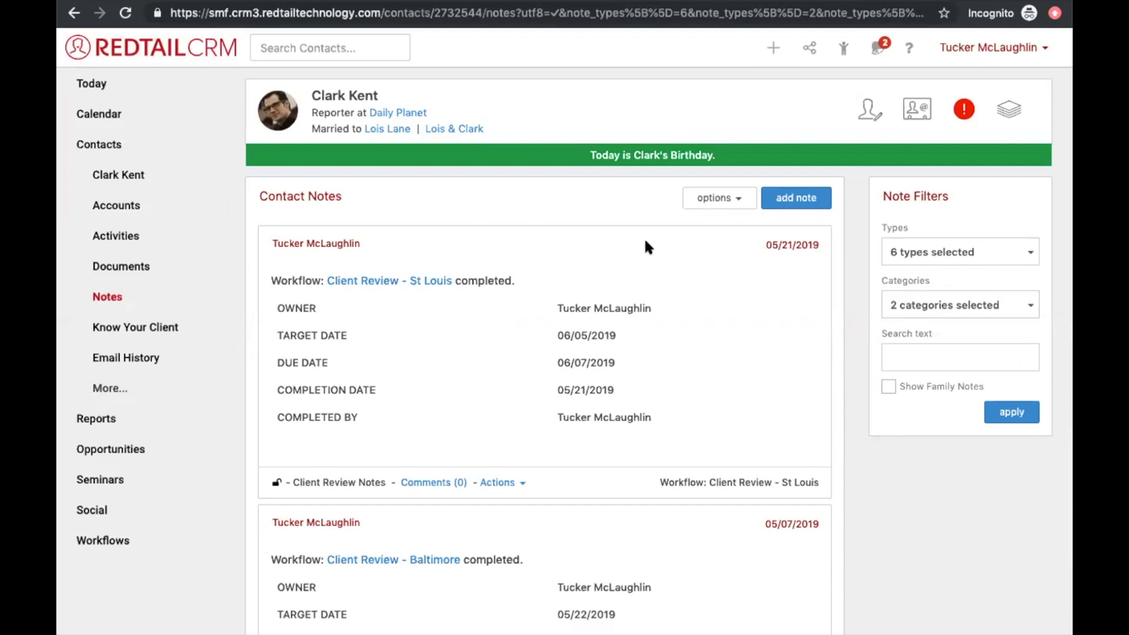
Step: Return to the contact's overview and open the Client Review details through the next review date
click(108, 183)
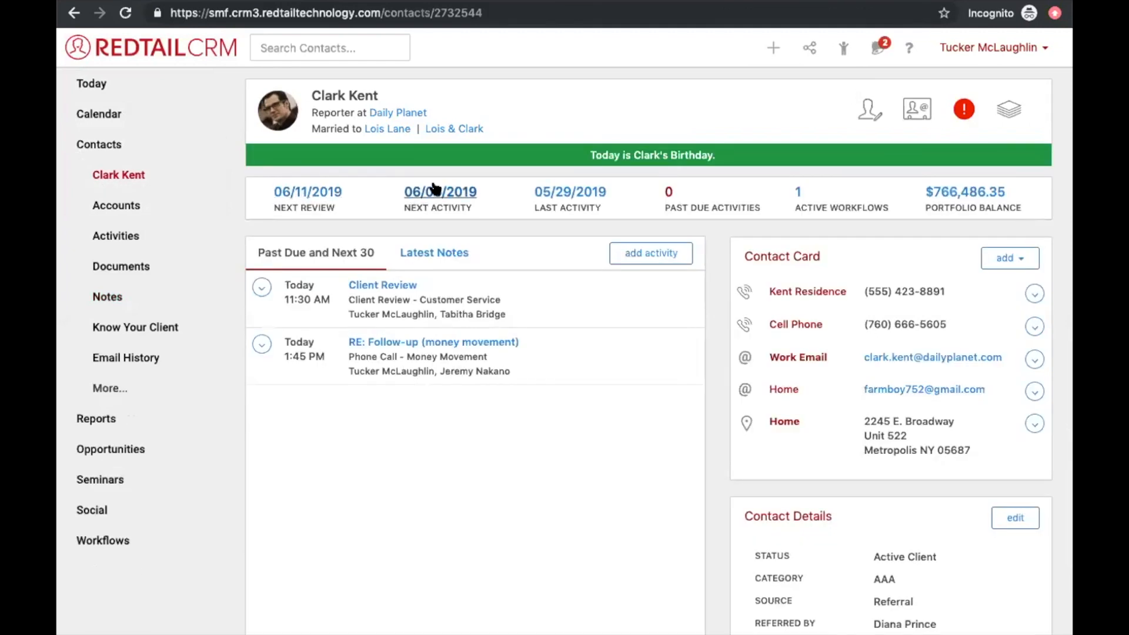
click(319, 201)
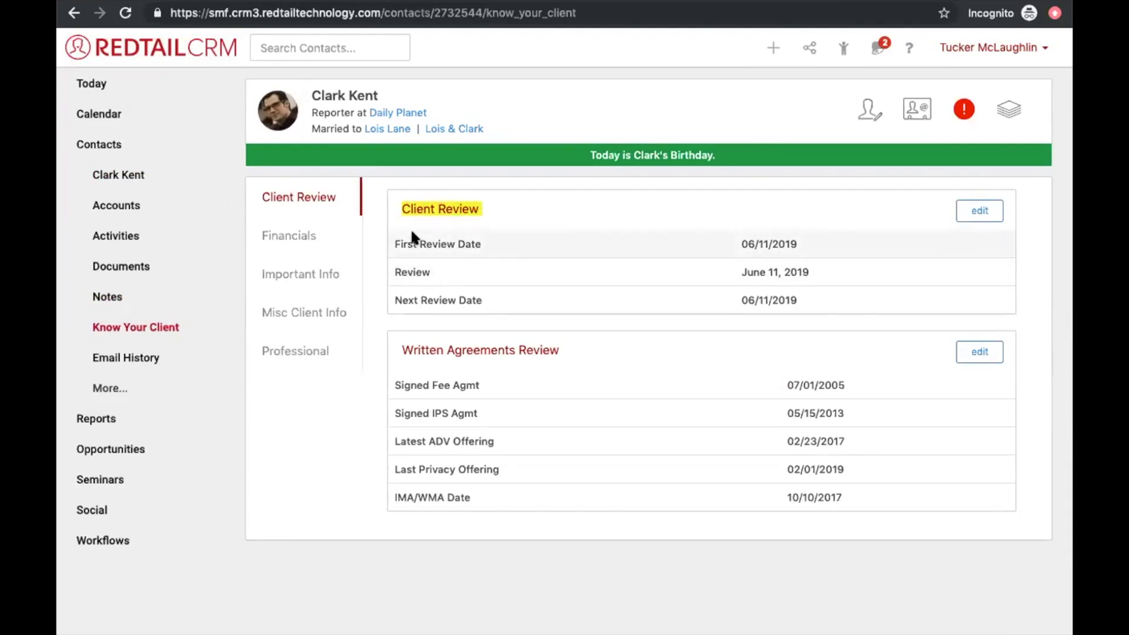
Step: Open the Today dashboard in a new tab and select the Client Review activity in the to-do list
right_click(147, 87)
click(212, 96)
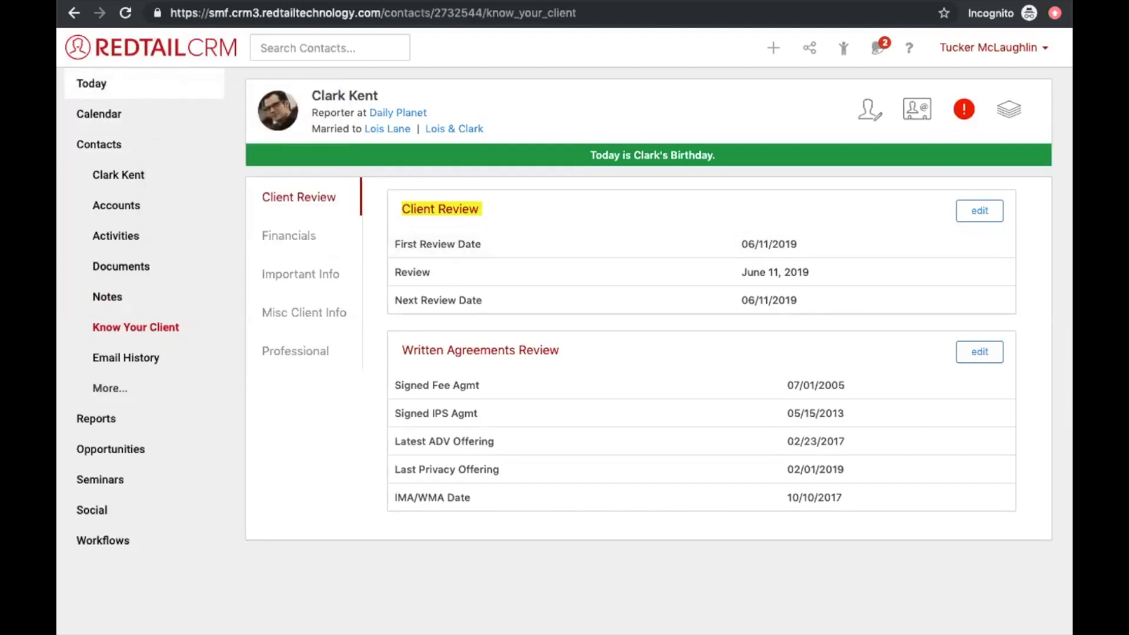
key(ctrl+Tab)
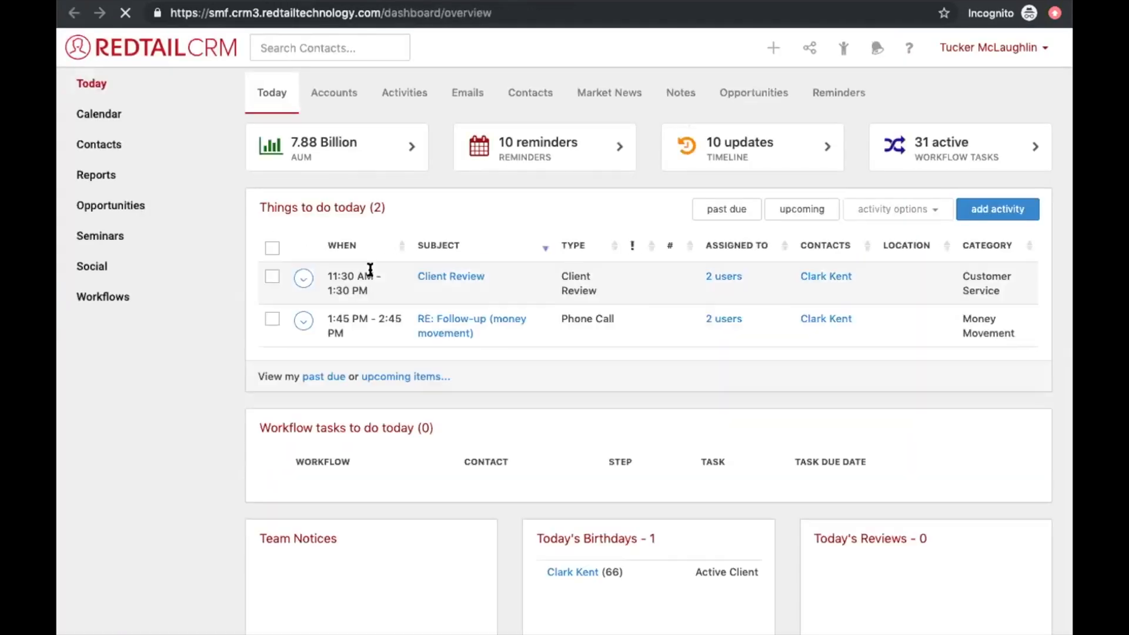
click(272, 277)
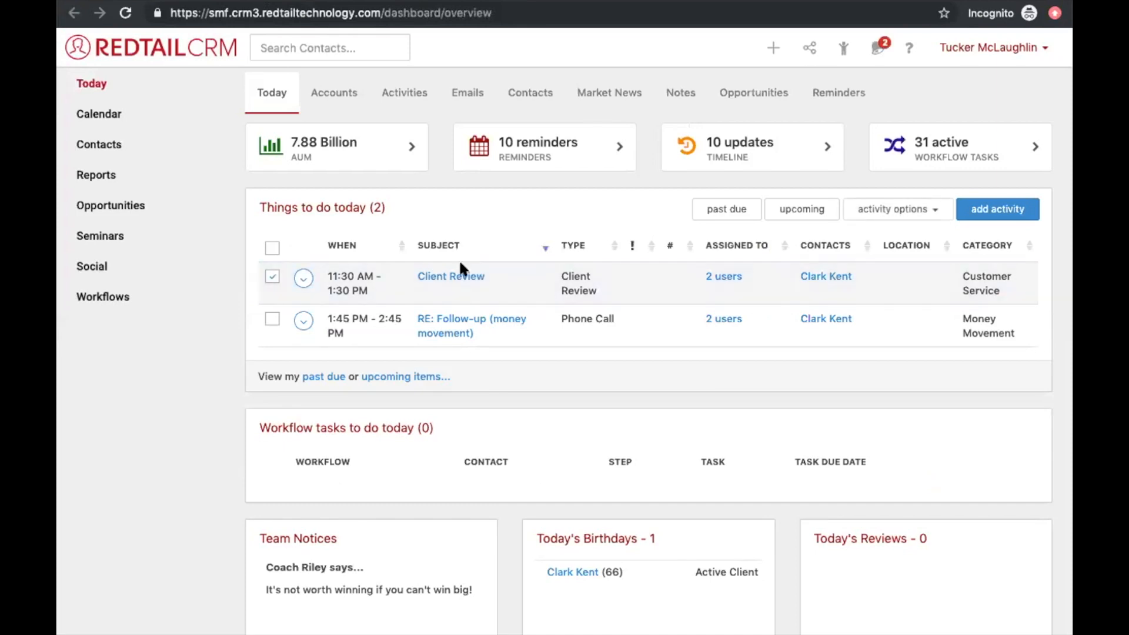
click(632, 280)
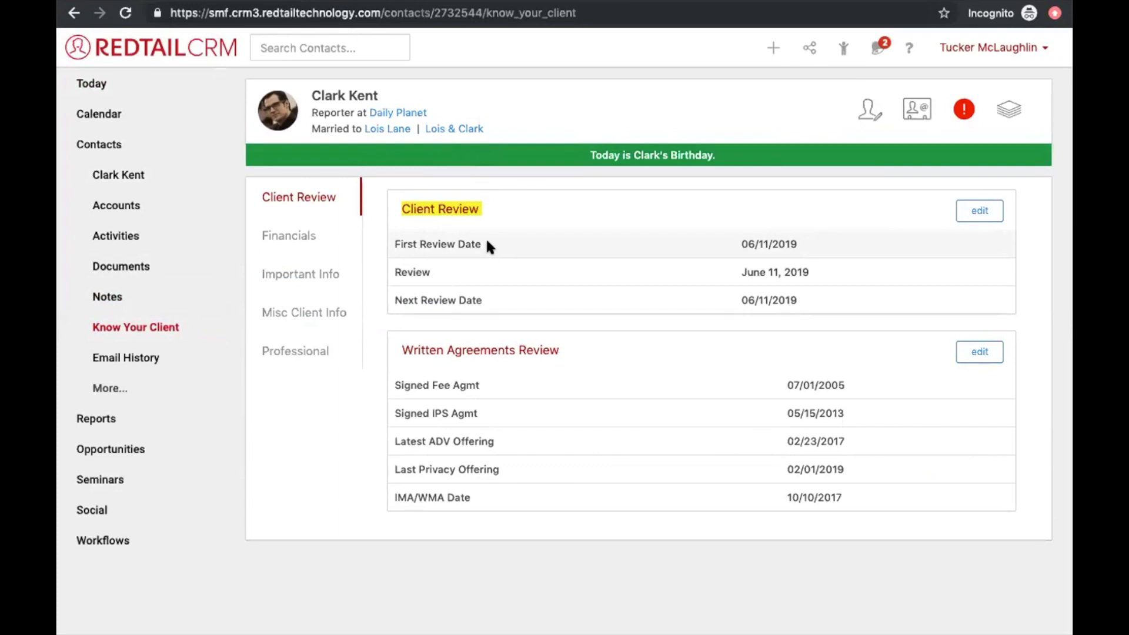
Step: Check the Next Review Date entry in the contact's Client Review section
triple_click(464, 299)
triple_click(764, 300)
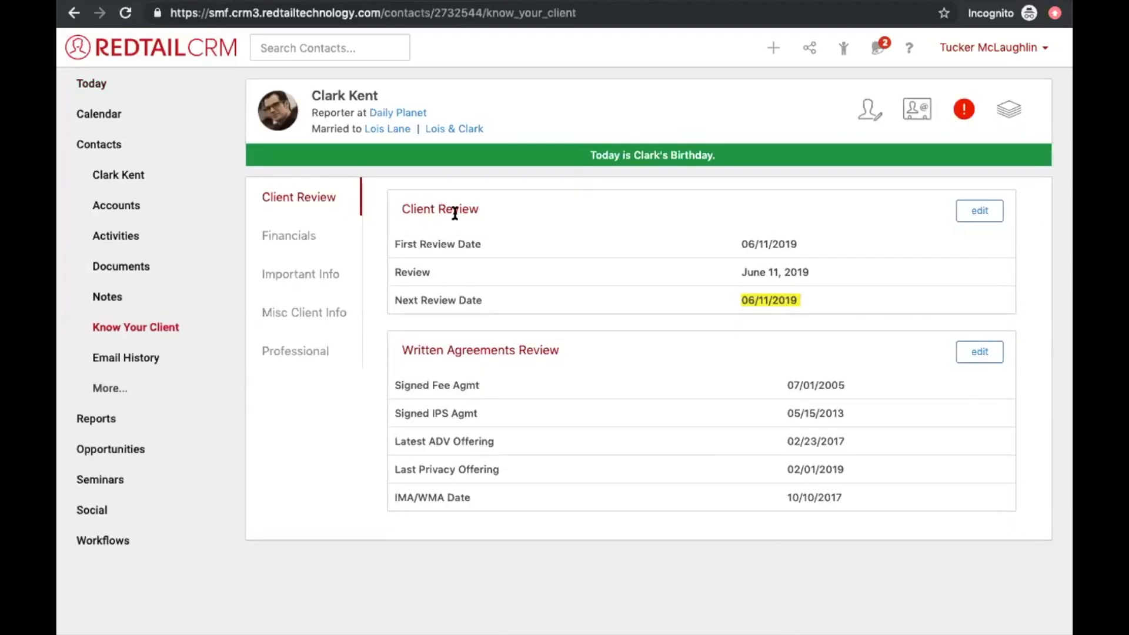
Step: Examine the first review date field and the available Repeats options in the contact's Client Review settings
double_click(455, 211)
drag(454, 211, 404, 210)
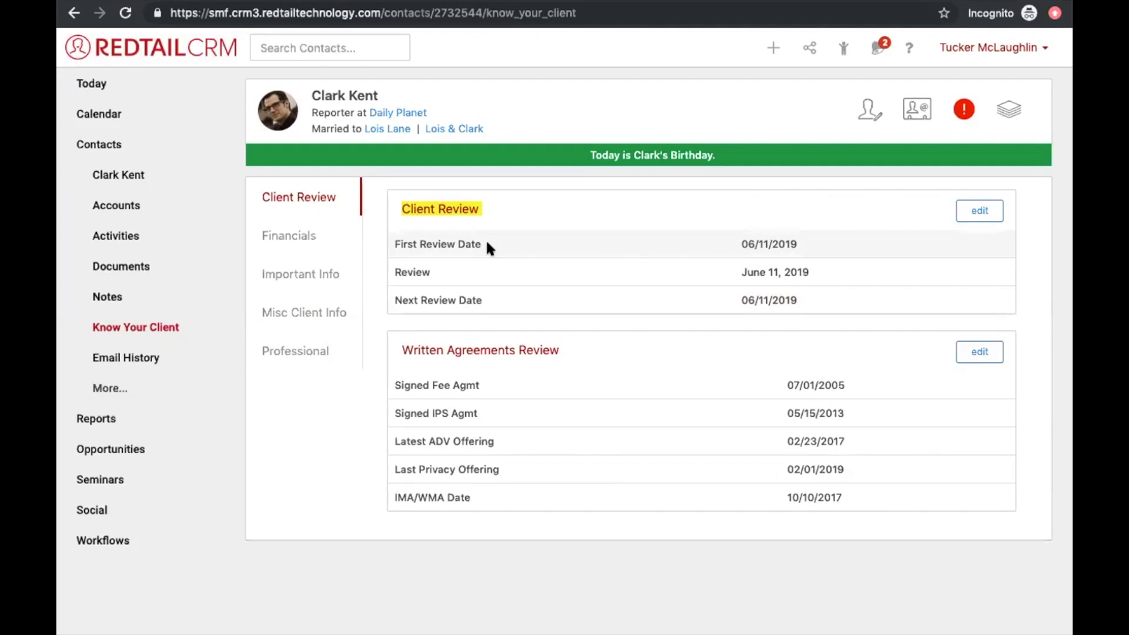
click(980, 211)
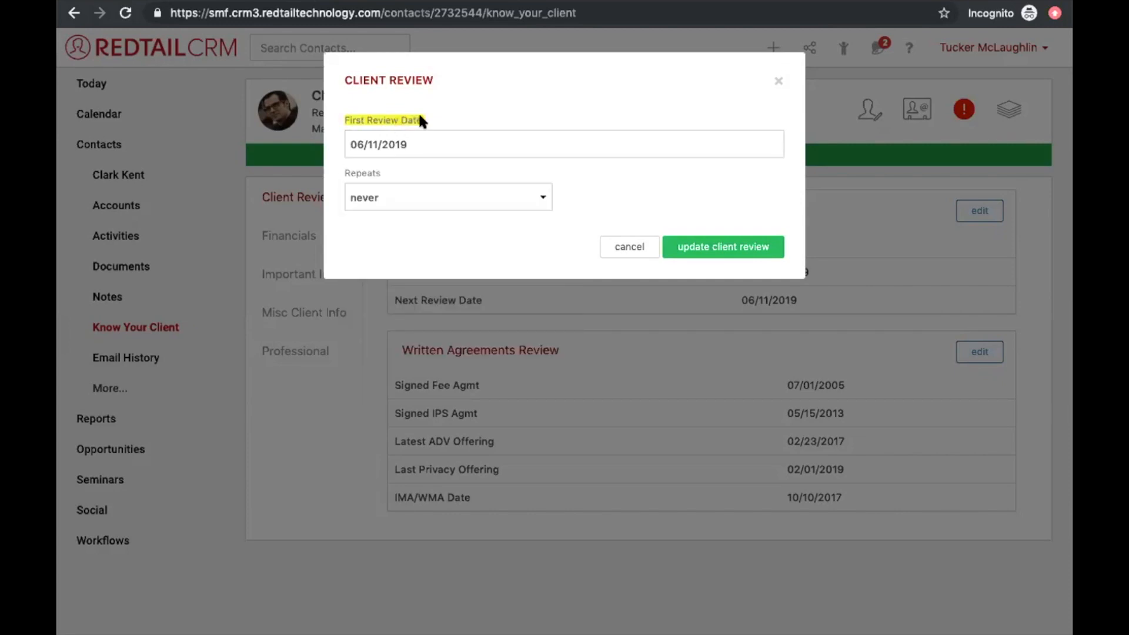
click(629, 247)
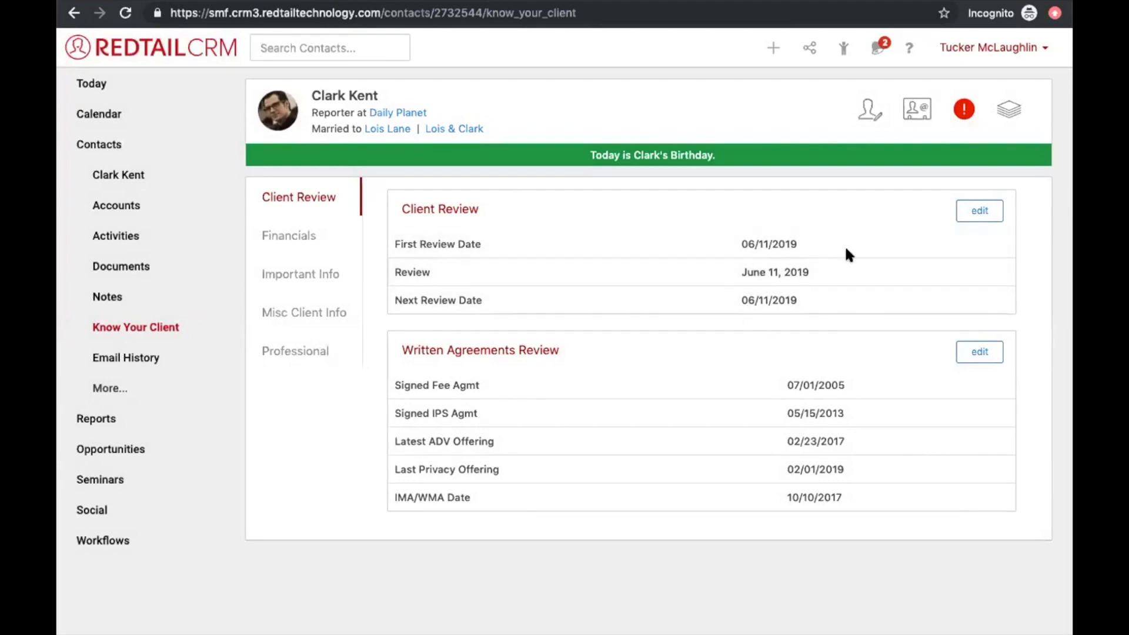
click(976, 217)
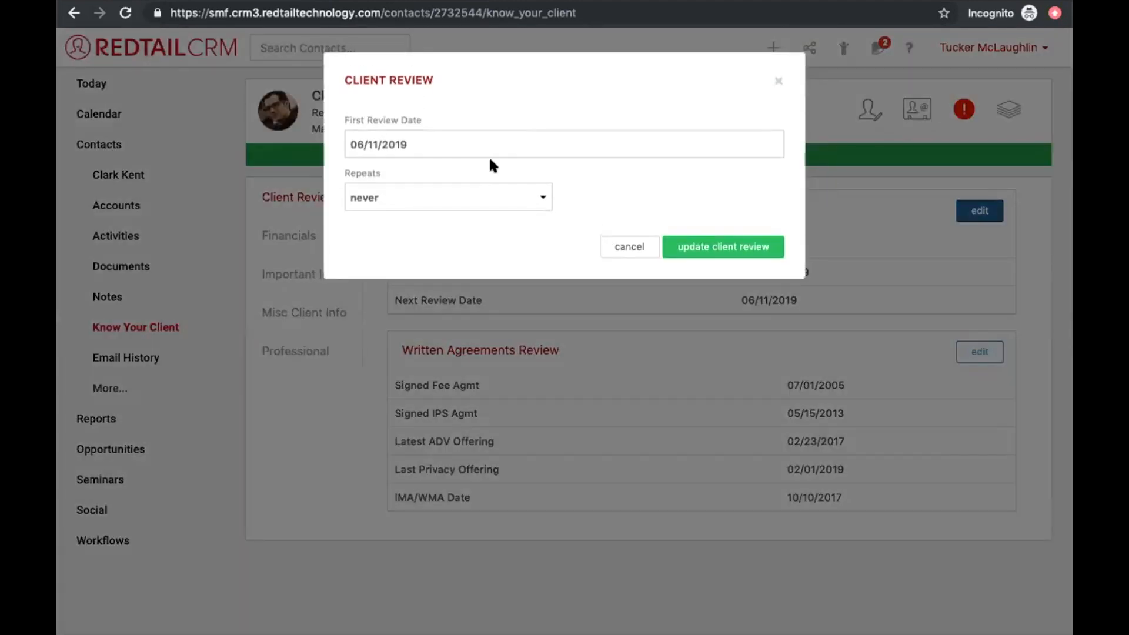
click(438, 203)
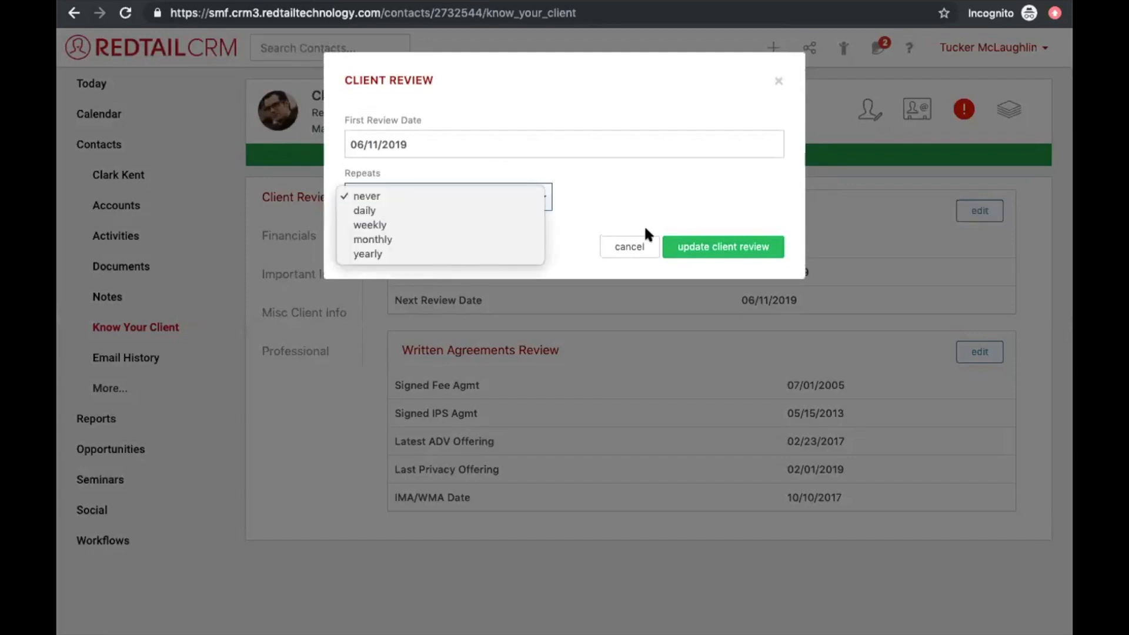
click(670, 238)
click(697, 249)
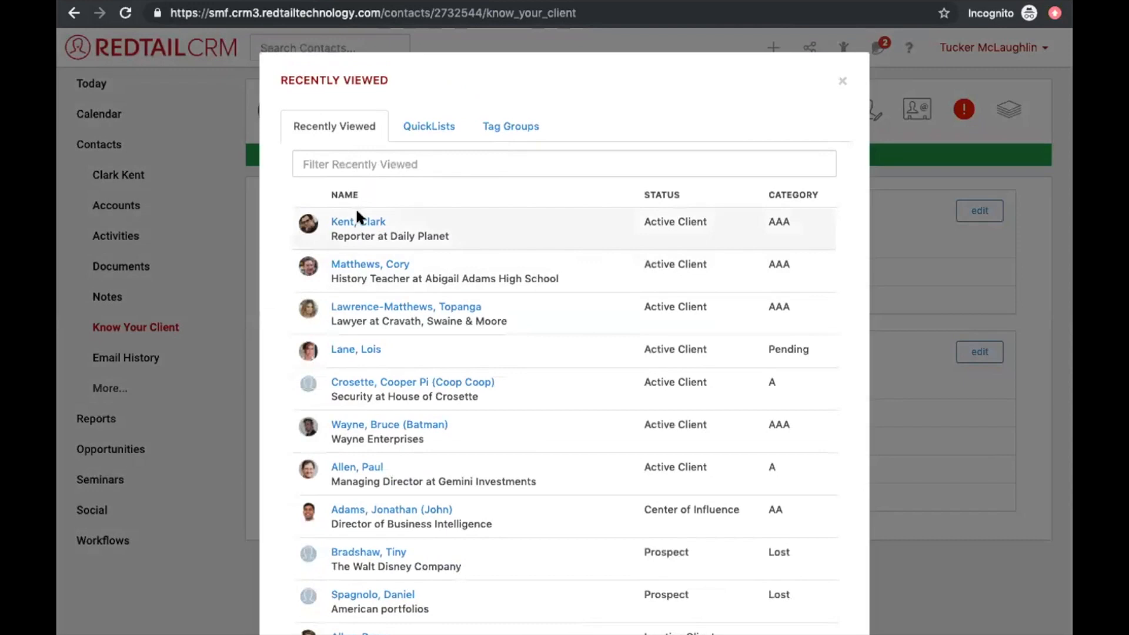
Step: Open the recently viewed history teacher's Client Review details through the next review date and inspect the repeat settings
click(360, 264)
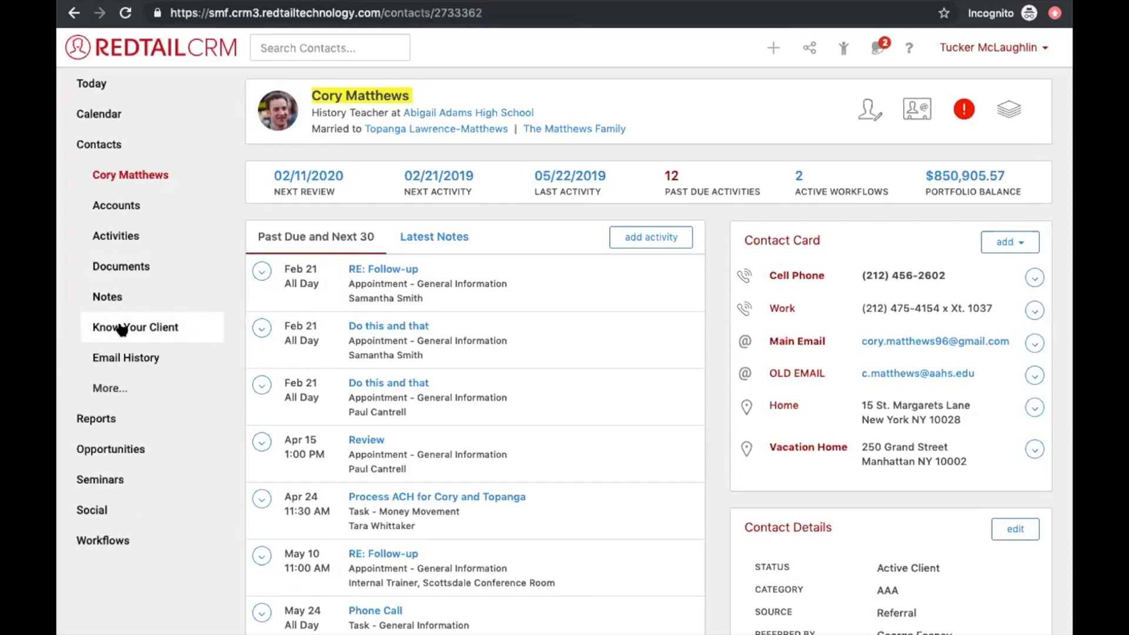
click(310, 176)
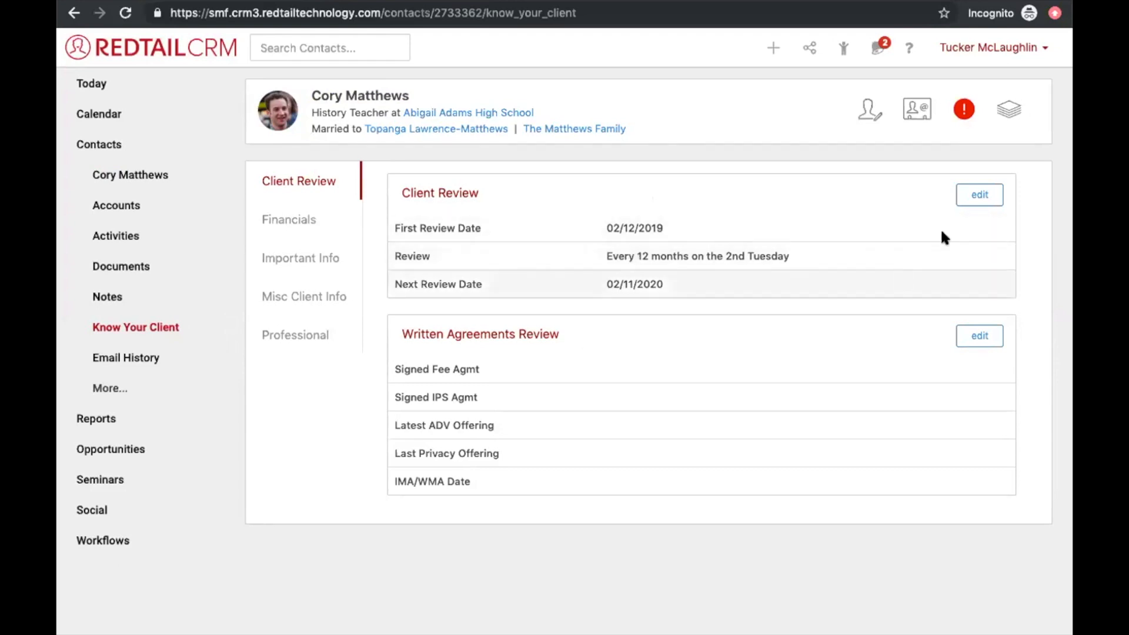
click(987, 199)
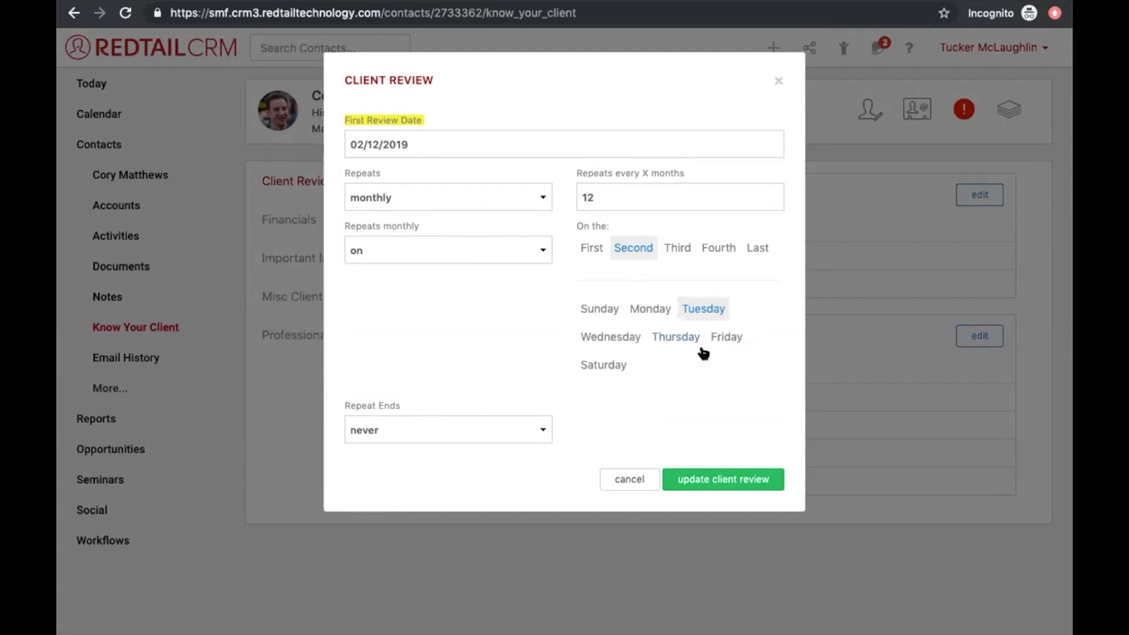
click(626, 481)
Step: Compare the First Review Date and Next Review Date entries in this contact's Client Review section
triple_click(626, 281)
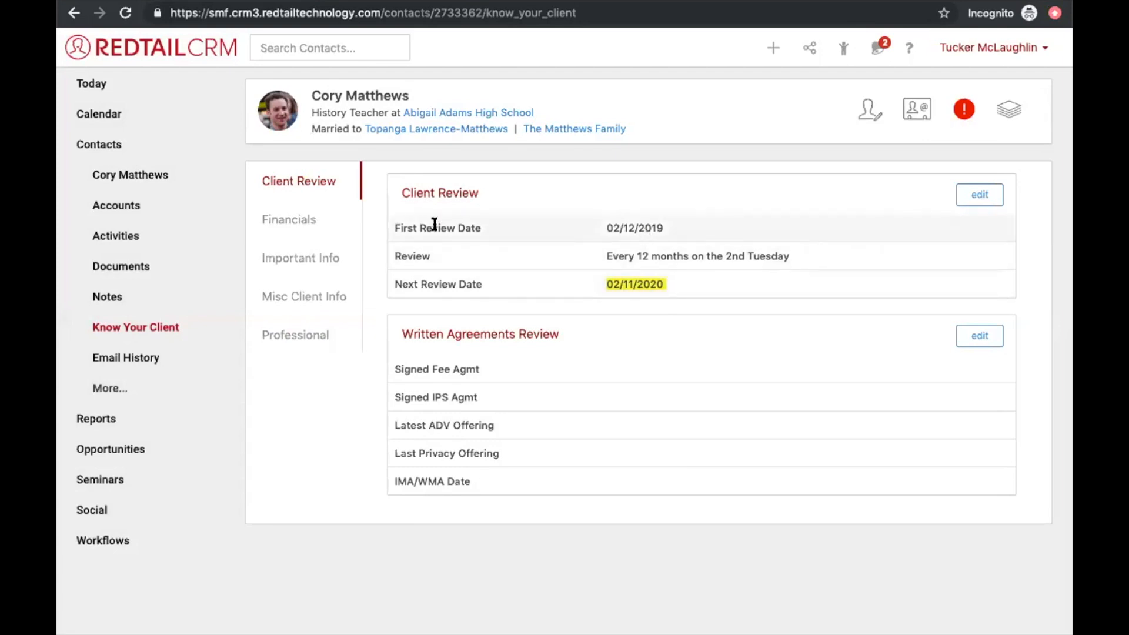
drag(395, 228, 494, 226)
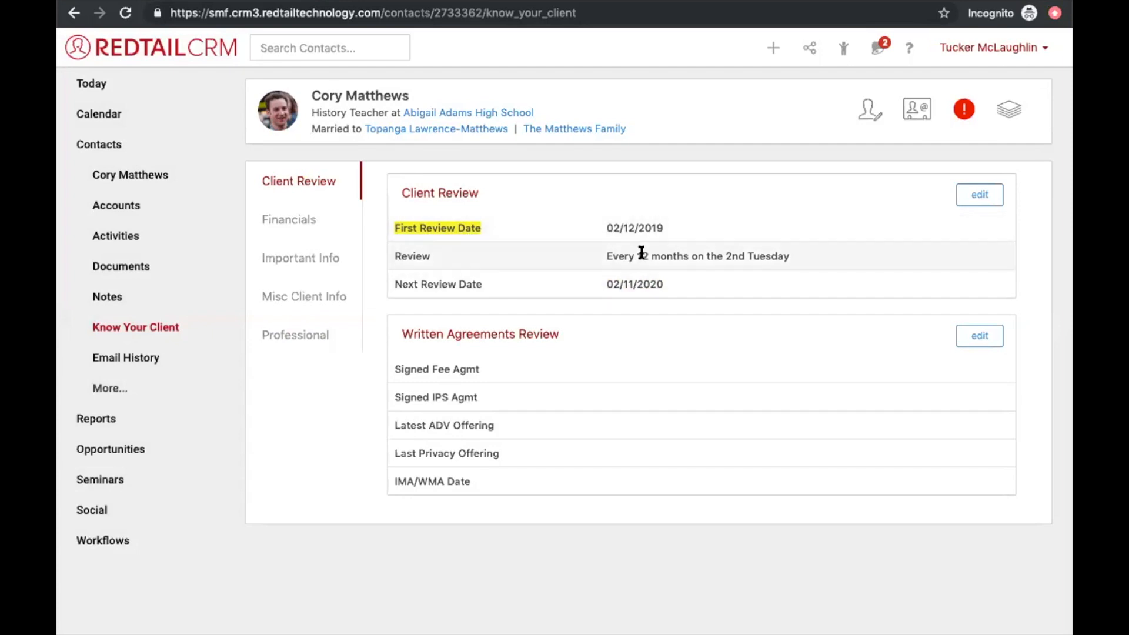
triple_click(607, 284)
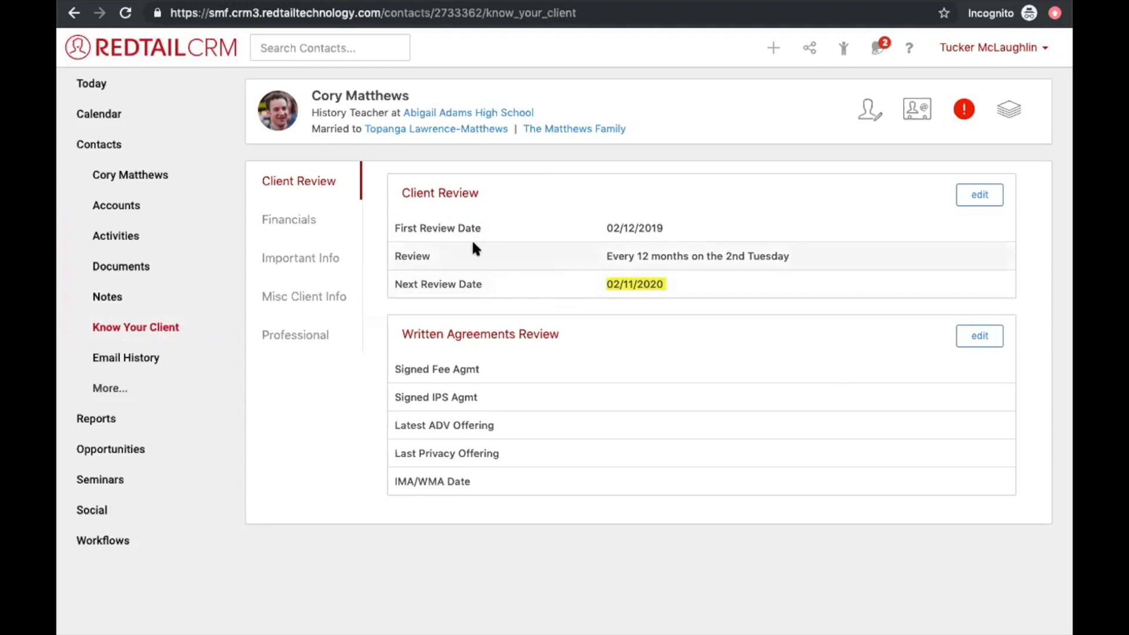
Step: Open the Client Reviews report from the reminder reports
click(94, 420)
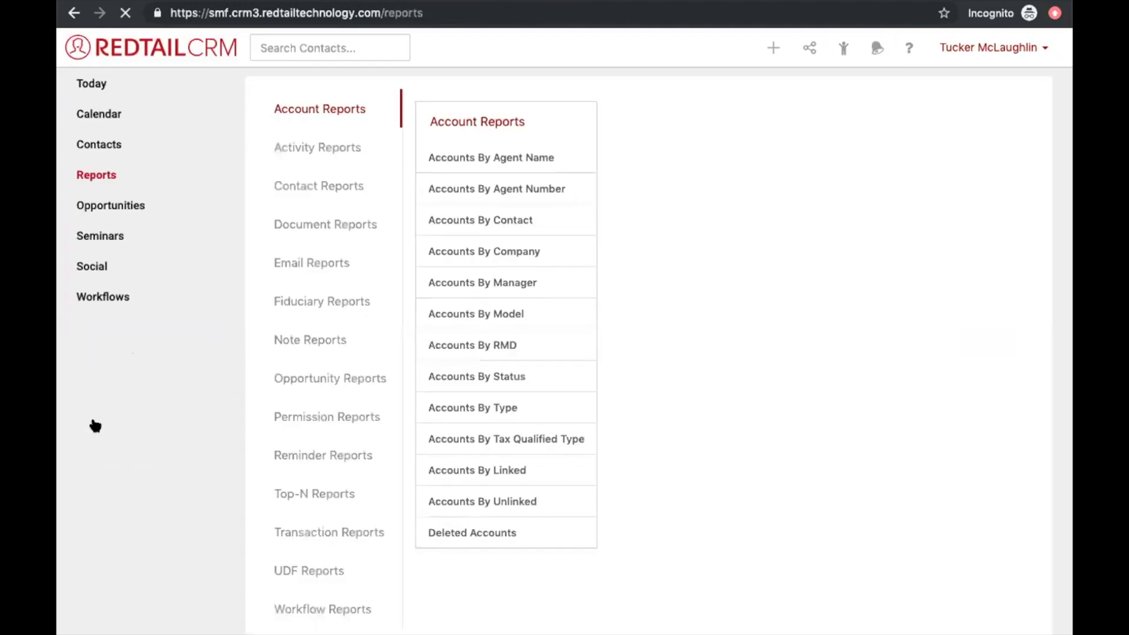
click(320, 458)
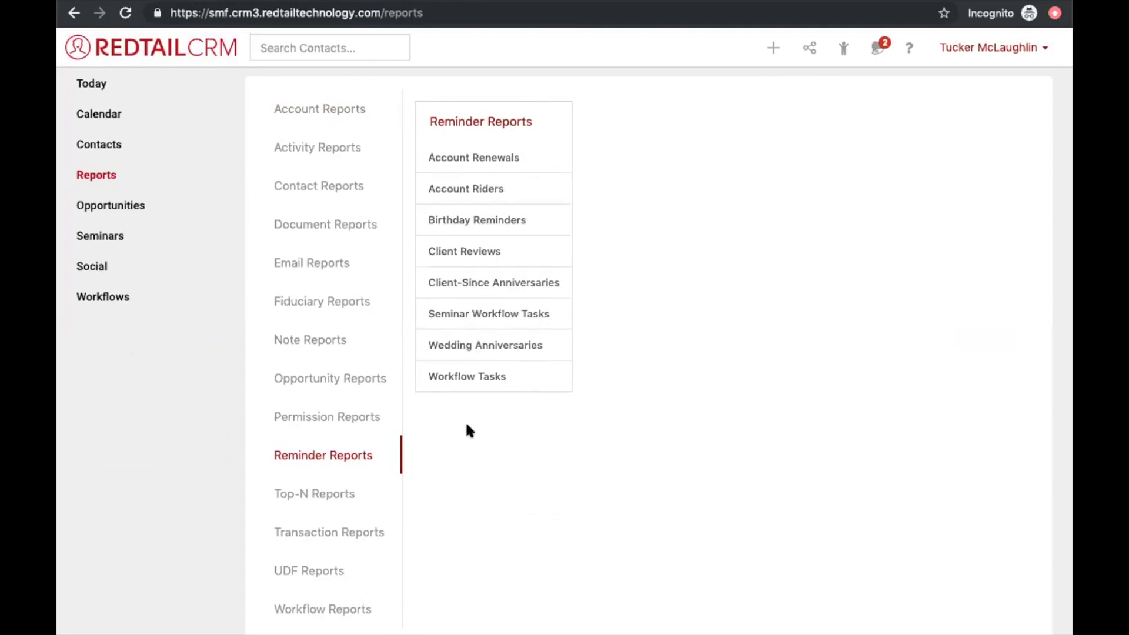
click(483, 250)
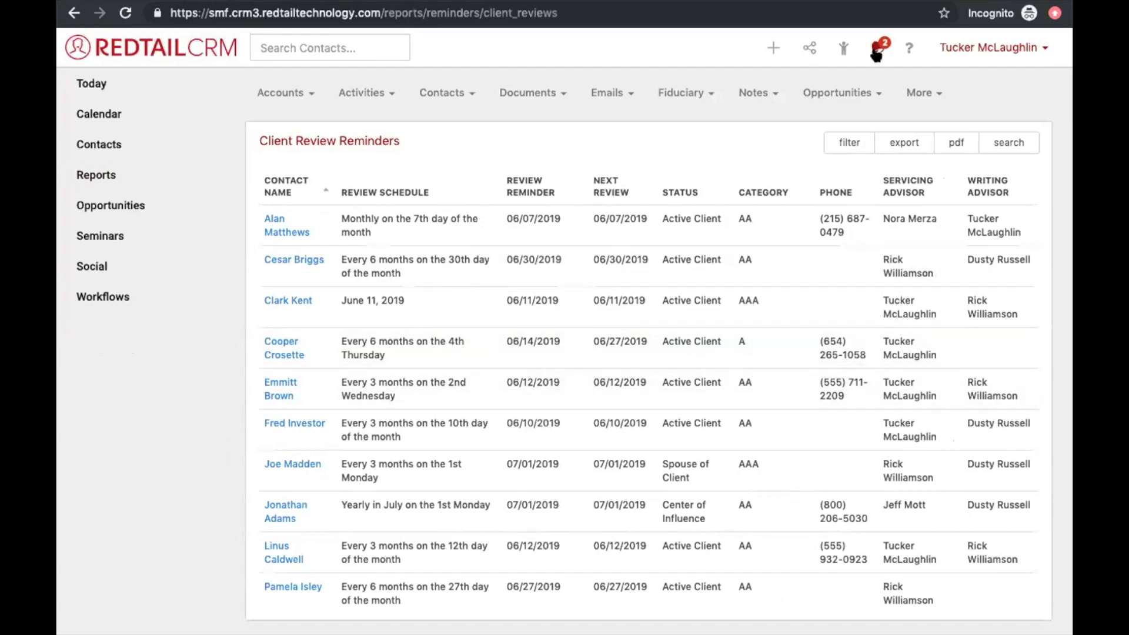
Step: Examine the Days in Past and Days in Advance filter options of the Client Review Reminders report without applying any filter
click(847, 143)
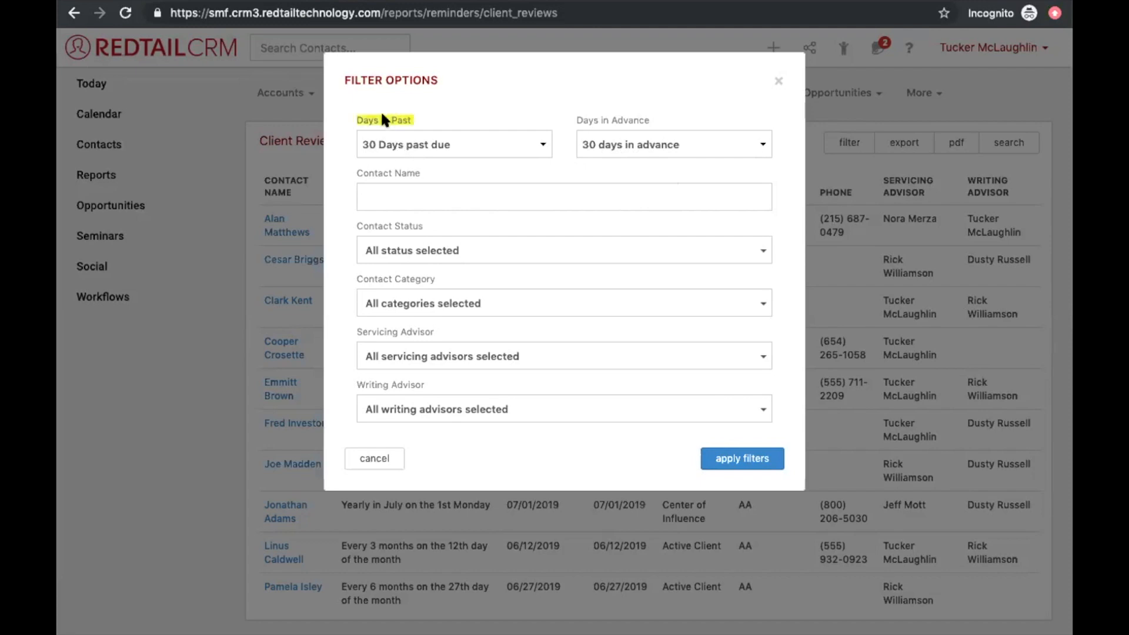
click(382, 144)
click(381, 157)
click(382, 144)
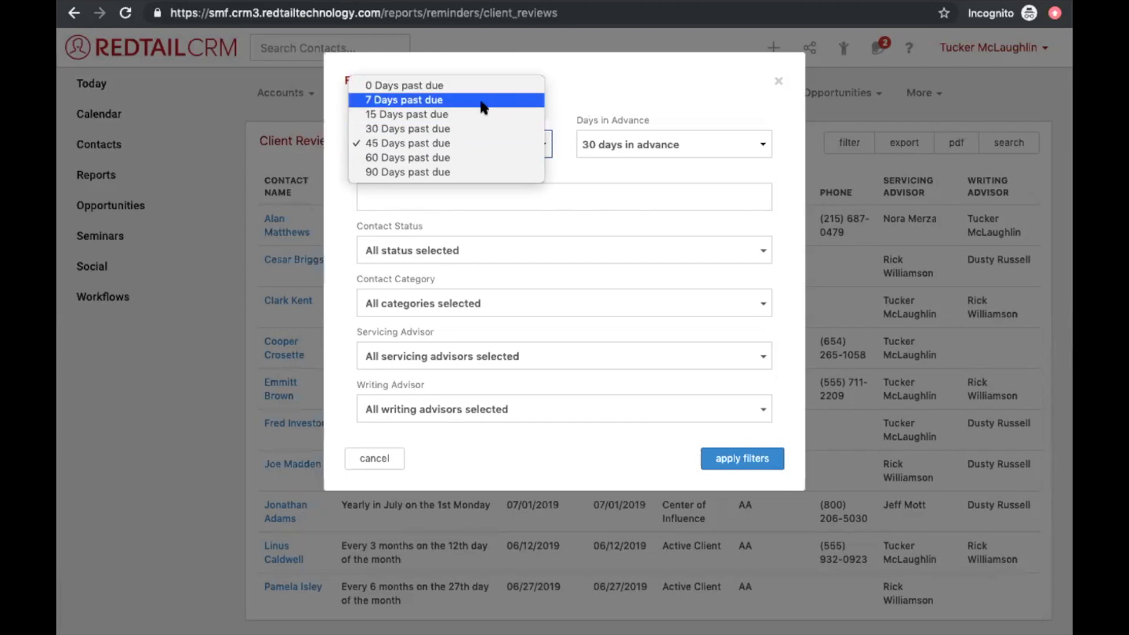
click(568, 74)
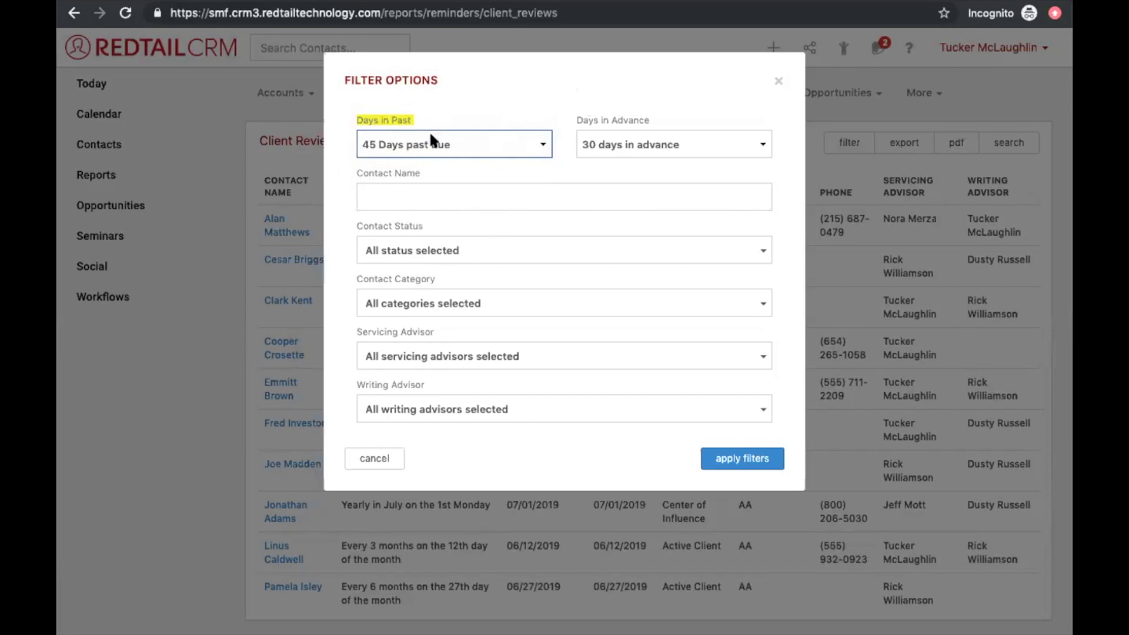
click(776, 82)
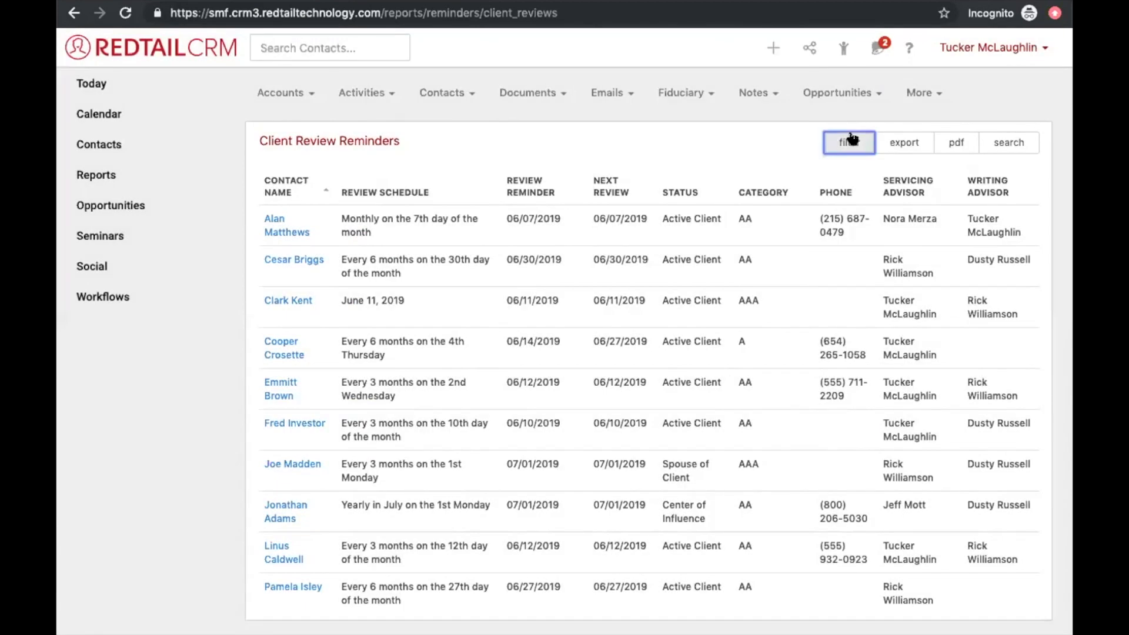
click(849, 142)
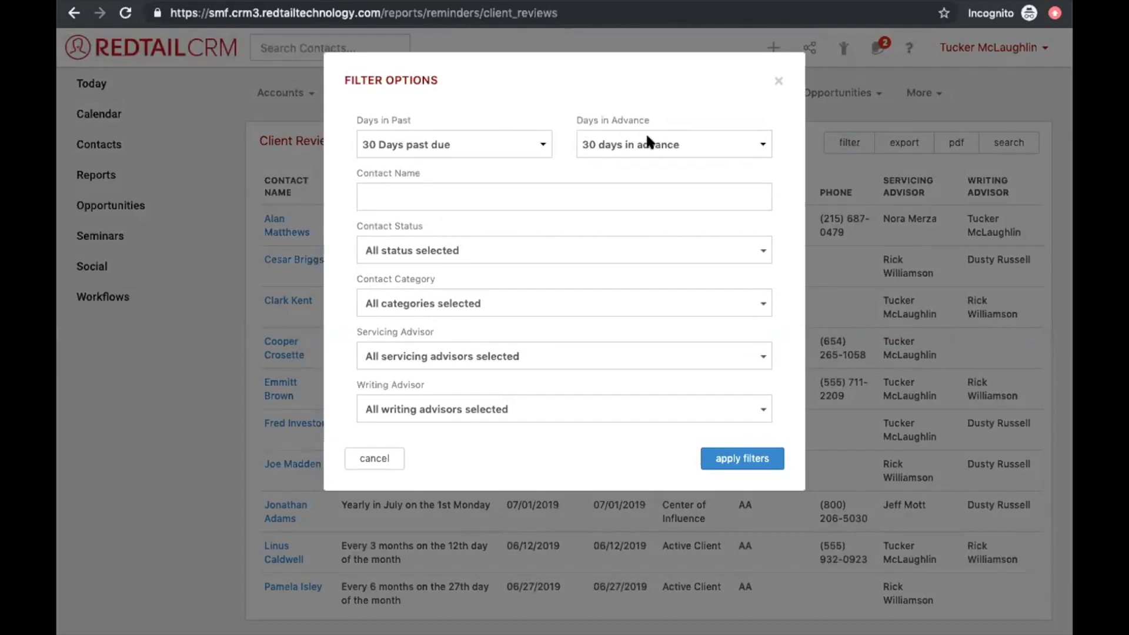
click(780, 81)
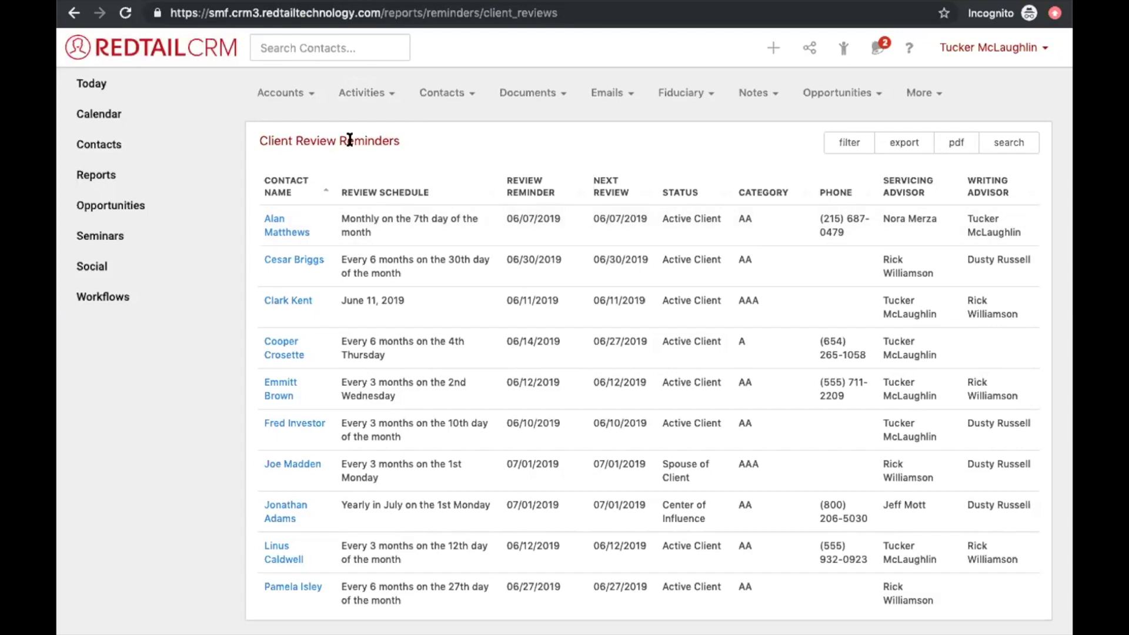
Step: Start a new activity of type Task with the subject "Schedule Review Dates for the next month"
click(776, 47)
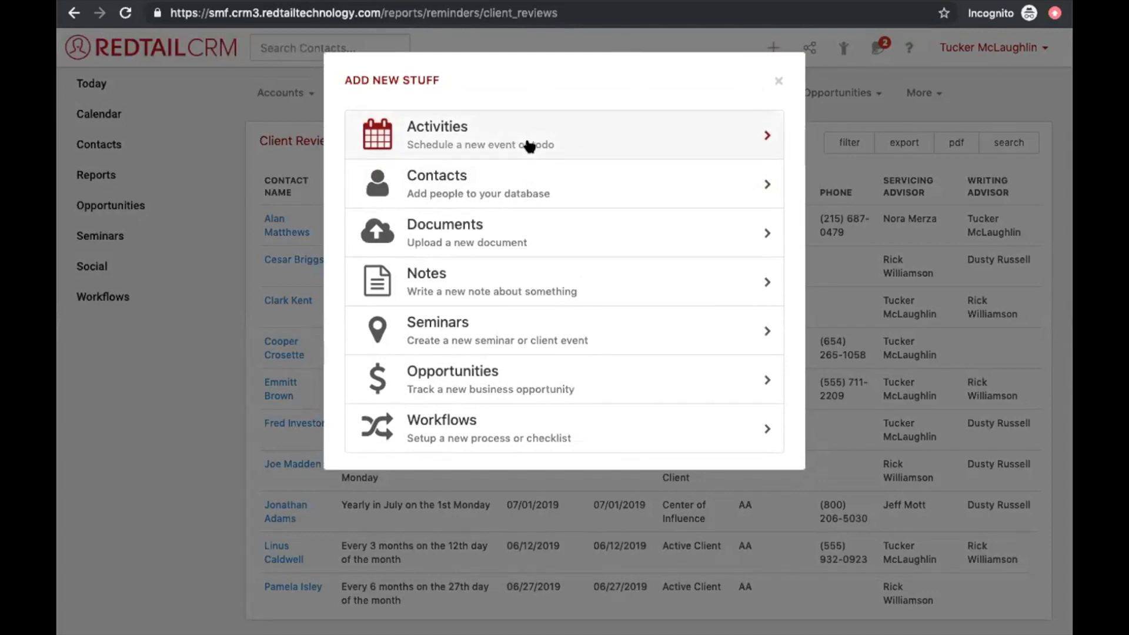
click(529, 146)
click(421, 196)
text(Schedule Review Dates for the next month)
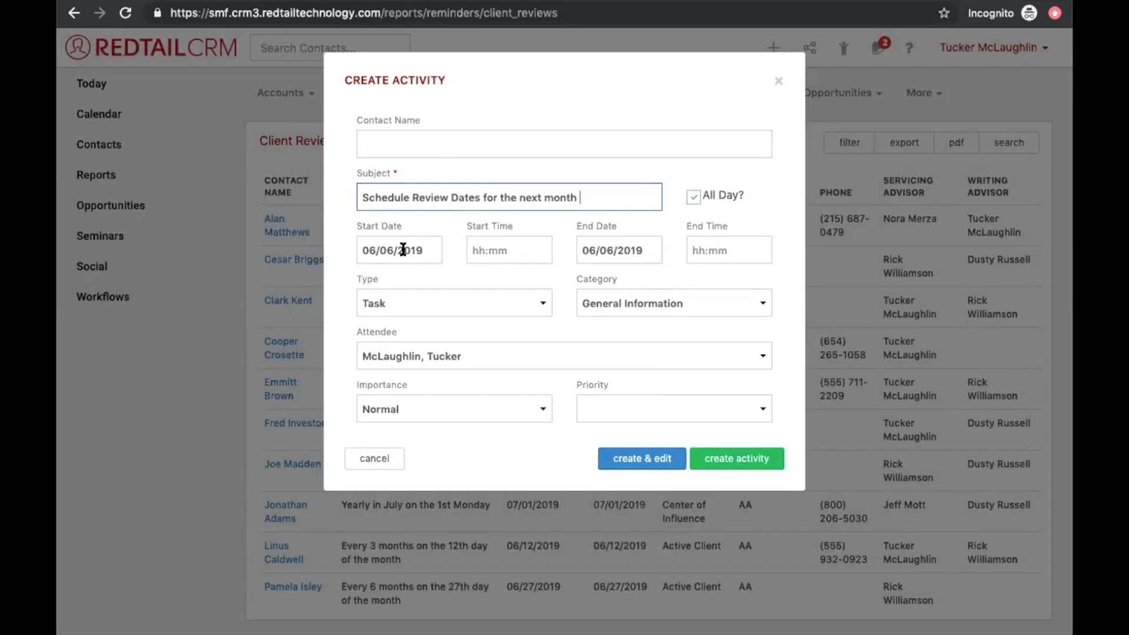
click(478, 301)
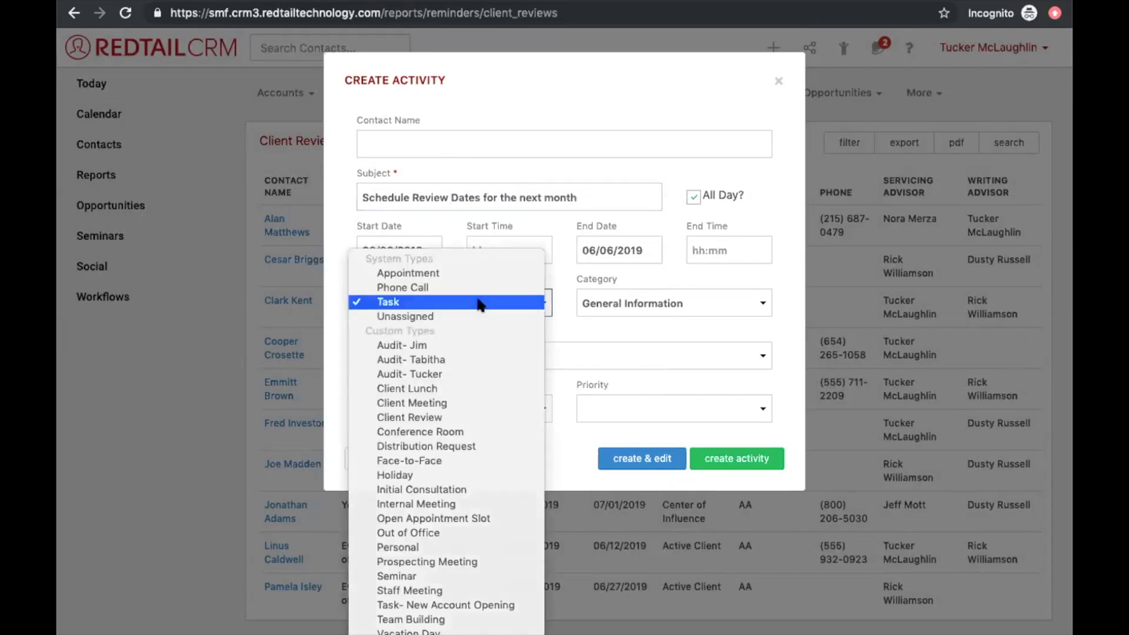
click(480, 303)
Step: Set the activity's category to Client Review Notes and create it with its full details open for editing
click(634, 310)
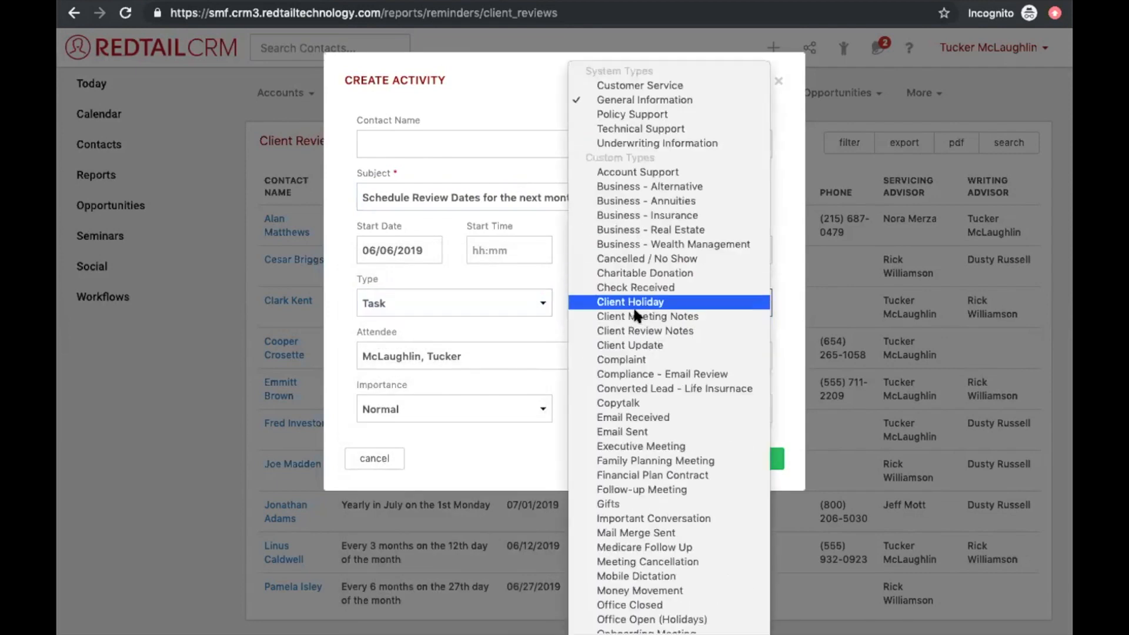
scroll(635, 317, down, 2)
scroll(635, 316, down, 1)
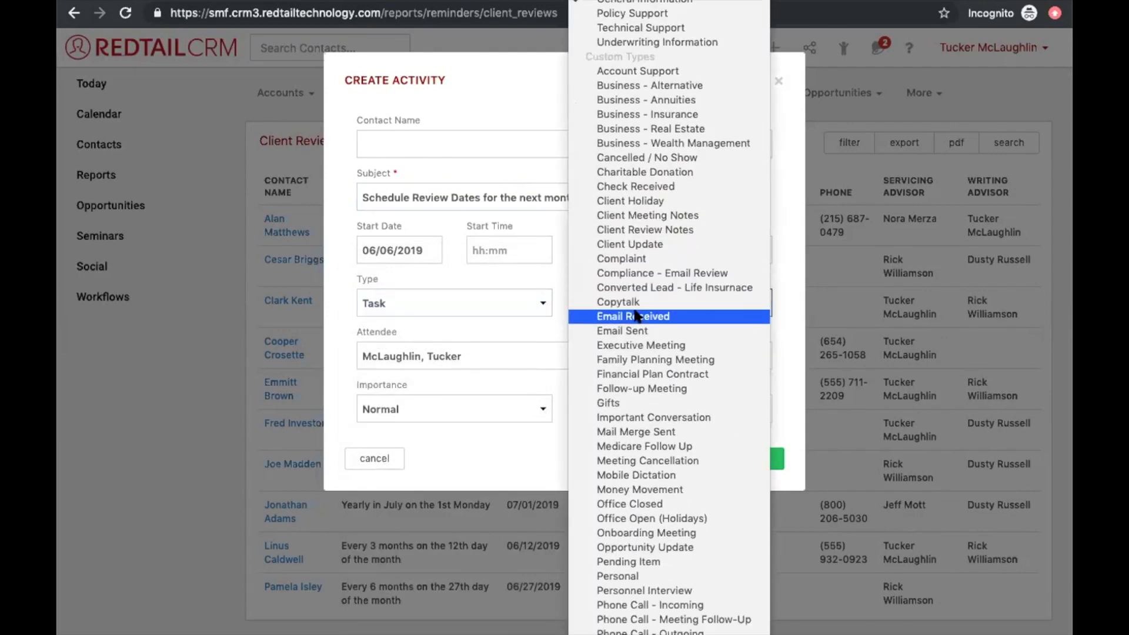
scroll(635, 316, down, 6)
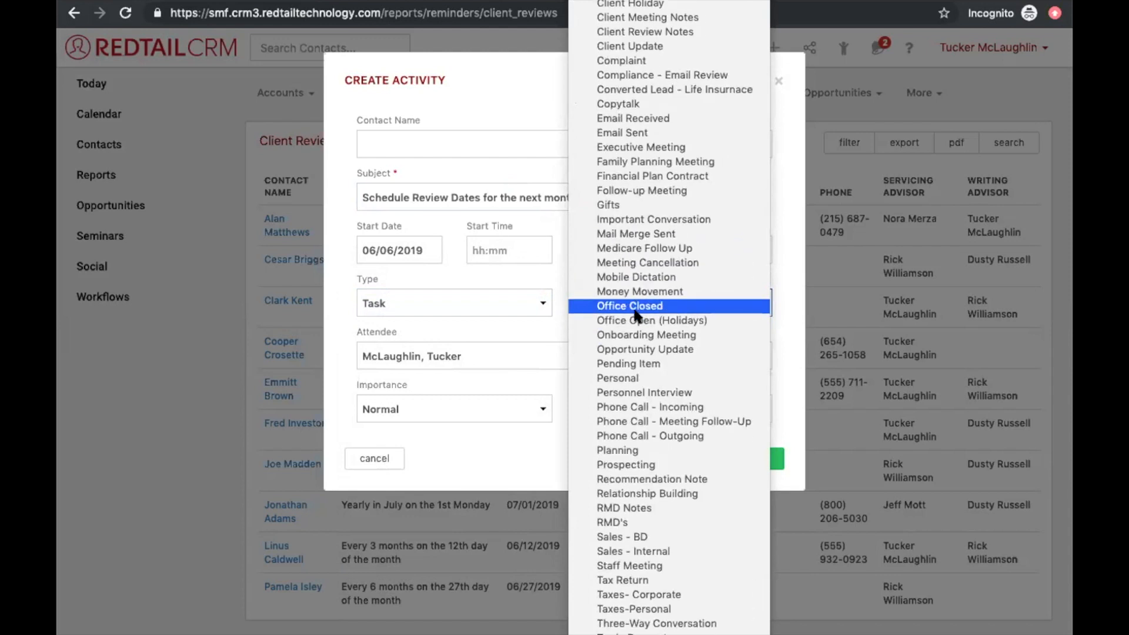
scroll(635, 316, up, 6)
scroll(635, 315, down, 6)
scroll(738, 232, up, 6)
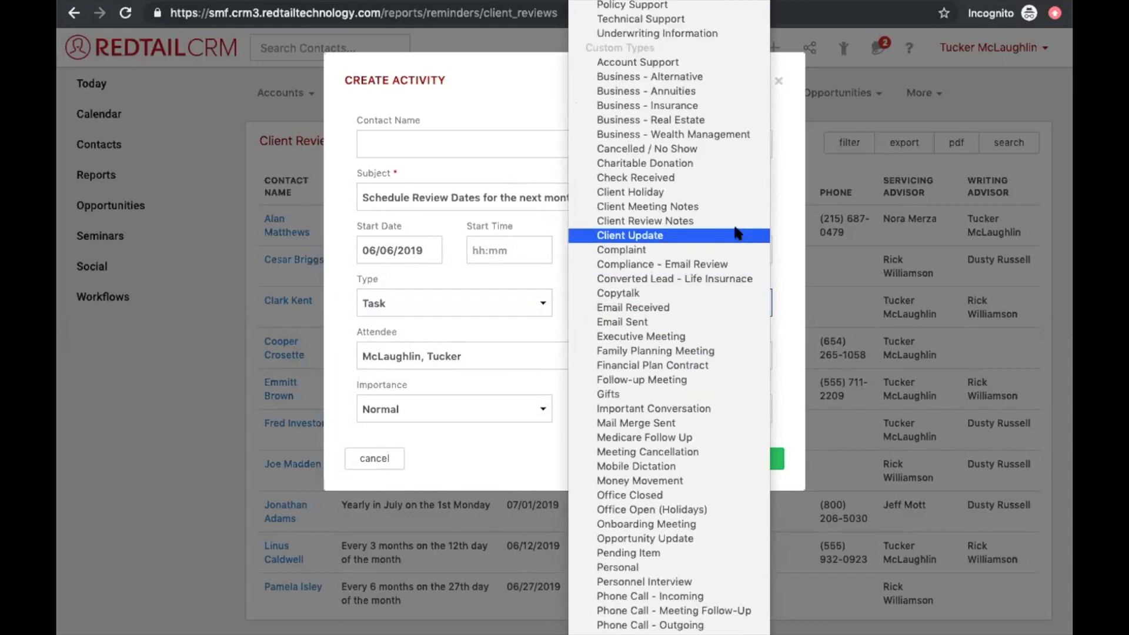
click(733, 220)
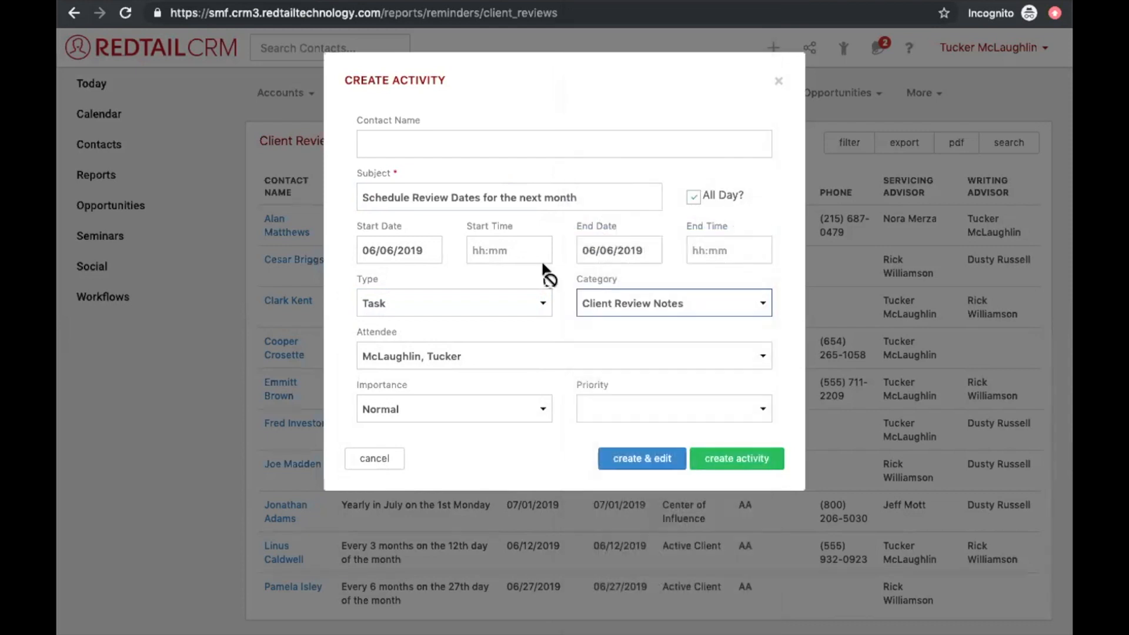
click(634, 457)
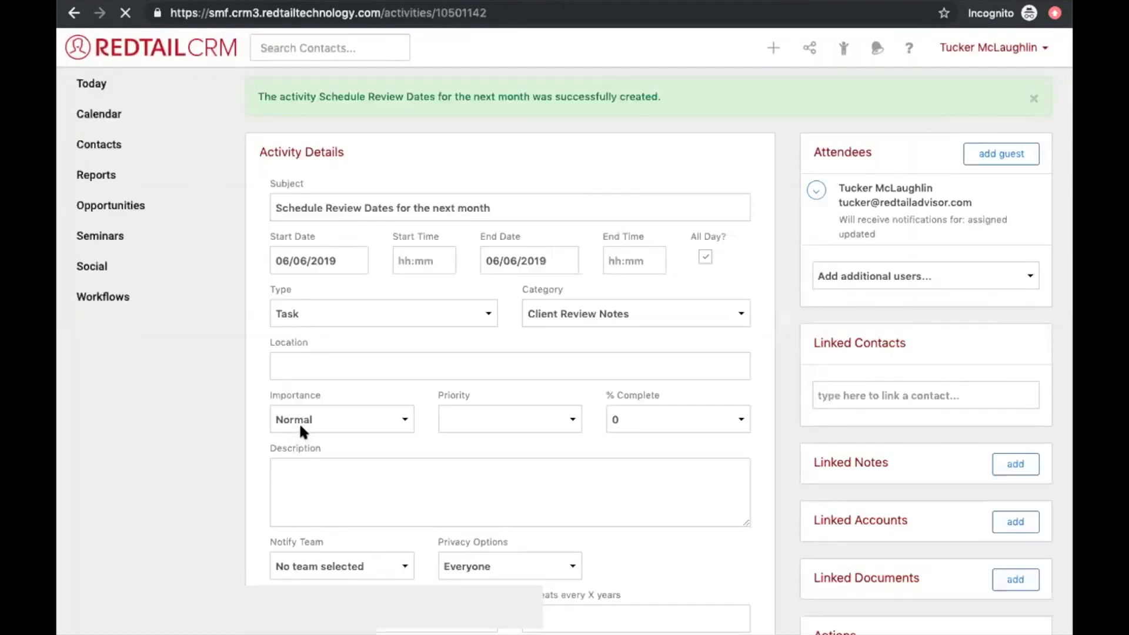
Step: Set the activity to repeat monthly, every 1 month
scroll(300, 425, down, 5)
click(308, 528)
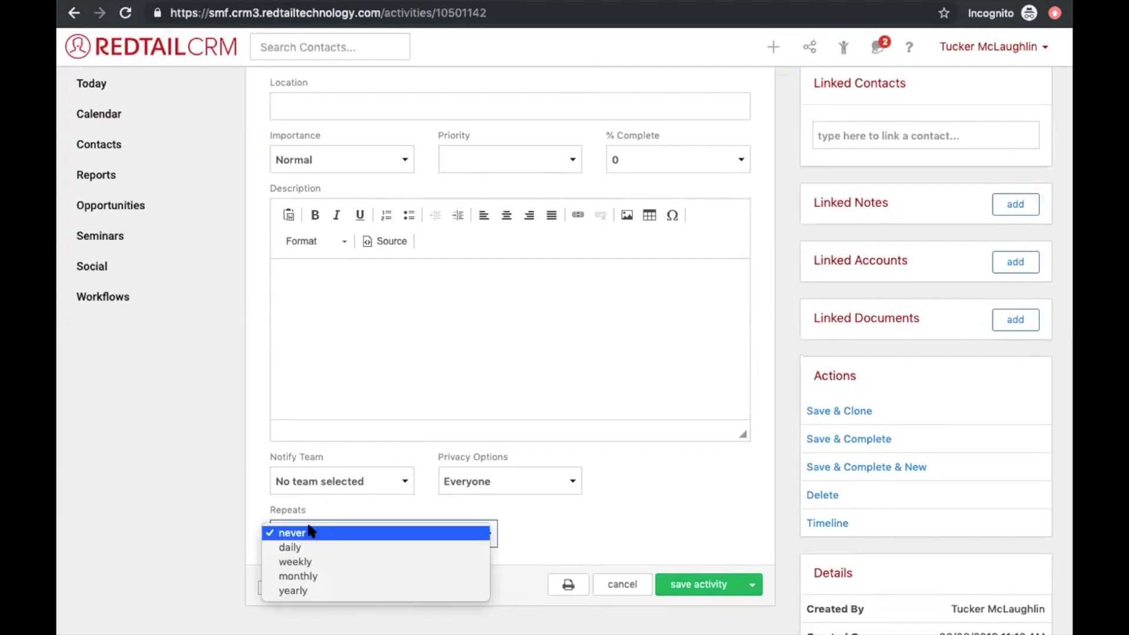
click(306, 576)
click(569, 543)
scroll(568, 535, down, 2)
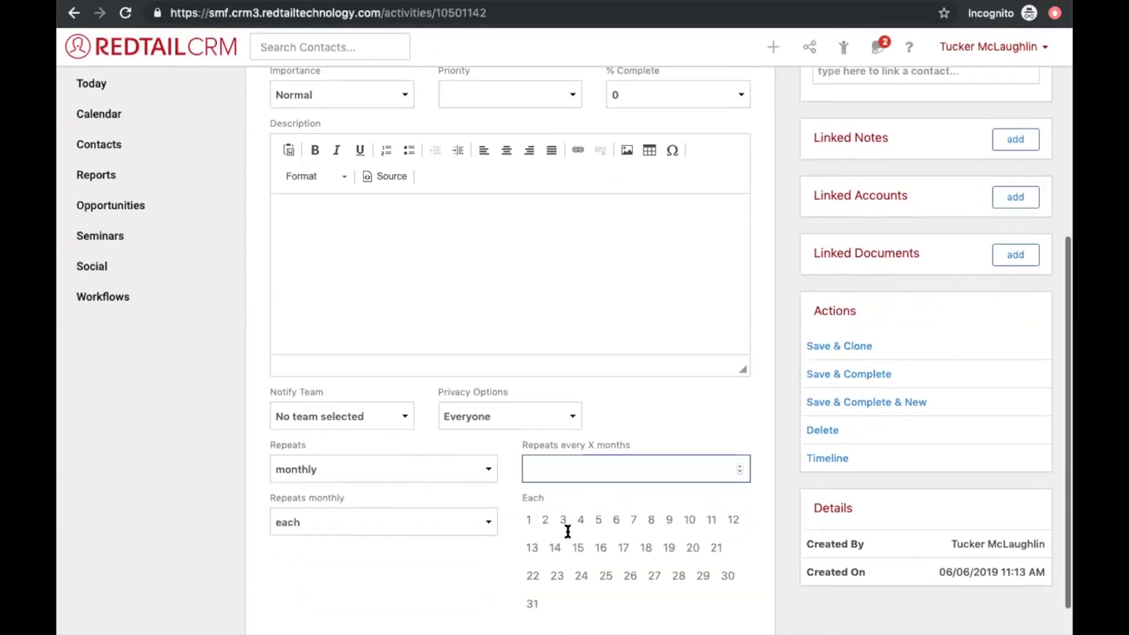
text(1)
Step: Set the monthly recurrence to fall on the first Monday and save the activity
click(428, 468)
click(414, 483)
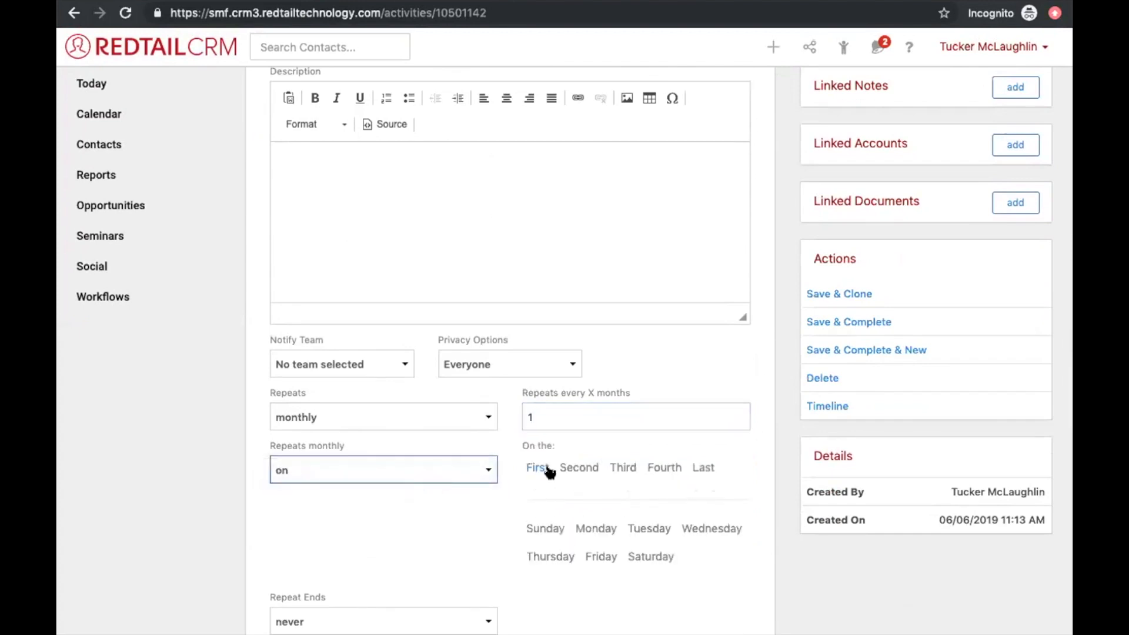
click(532, 468)
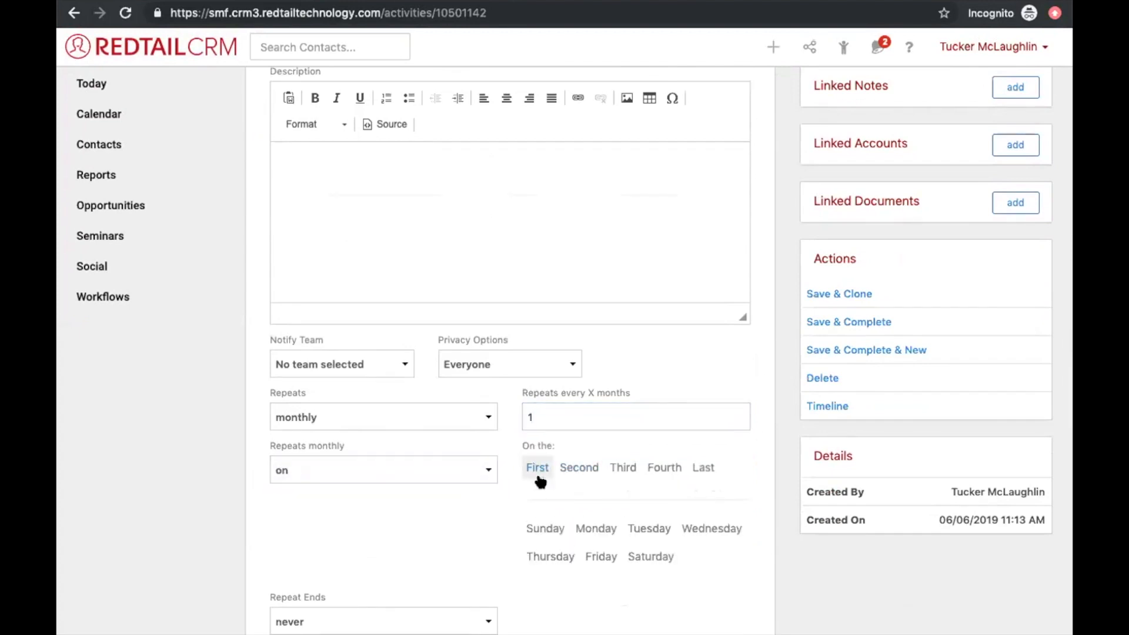
click(583, 531)
scroll(582, 534, down, 1)
click(721, 630)
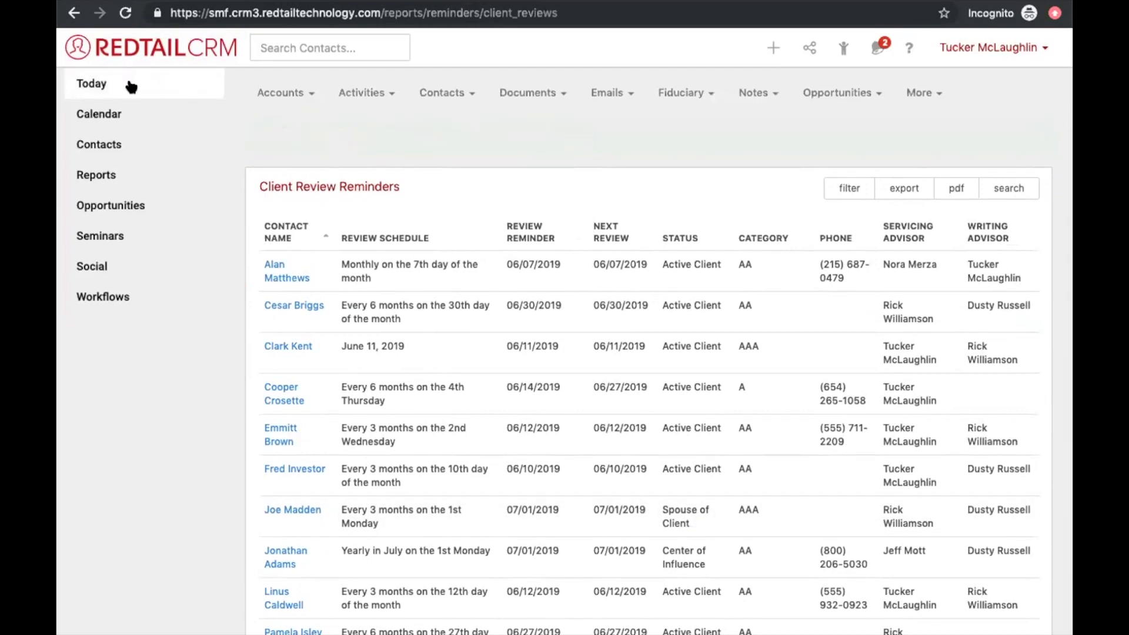
Step: List the open activities for the next 30 days and locate the recurring "Schedule Review Dates for the next month" task
click(130, 87)
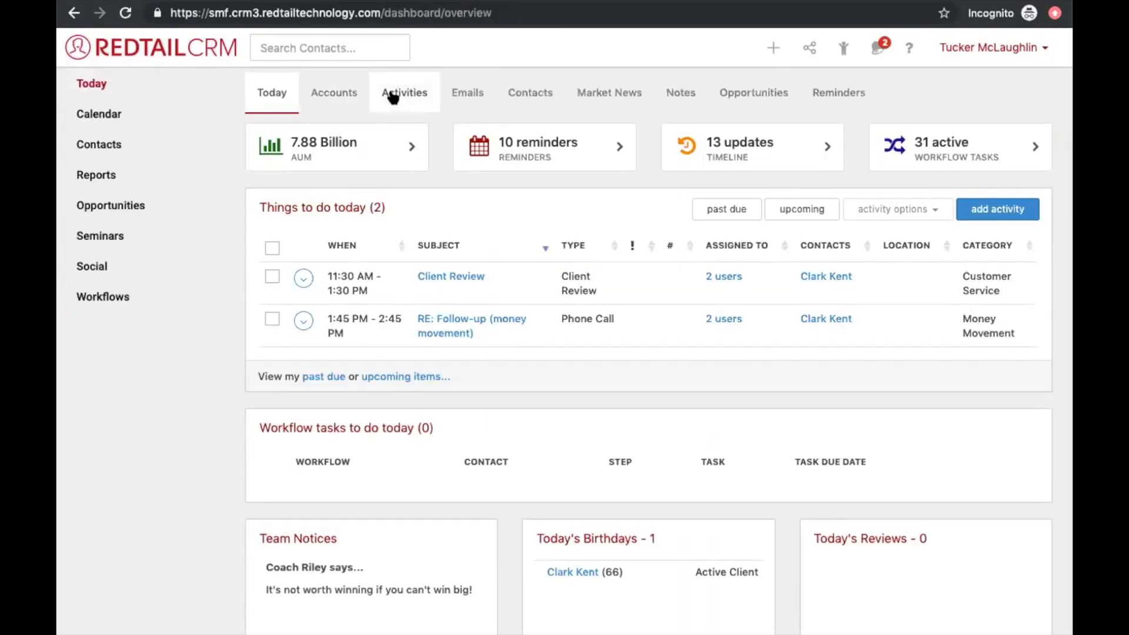
click(393, 98)
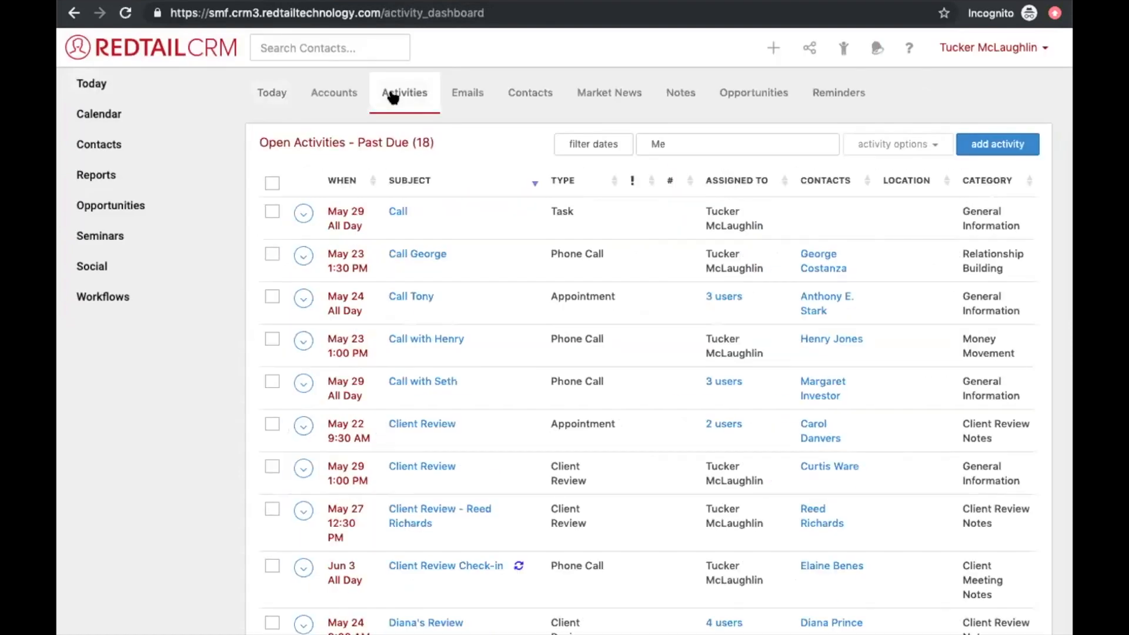
click(599, 144)
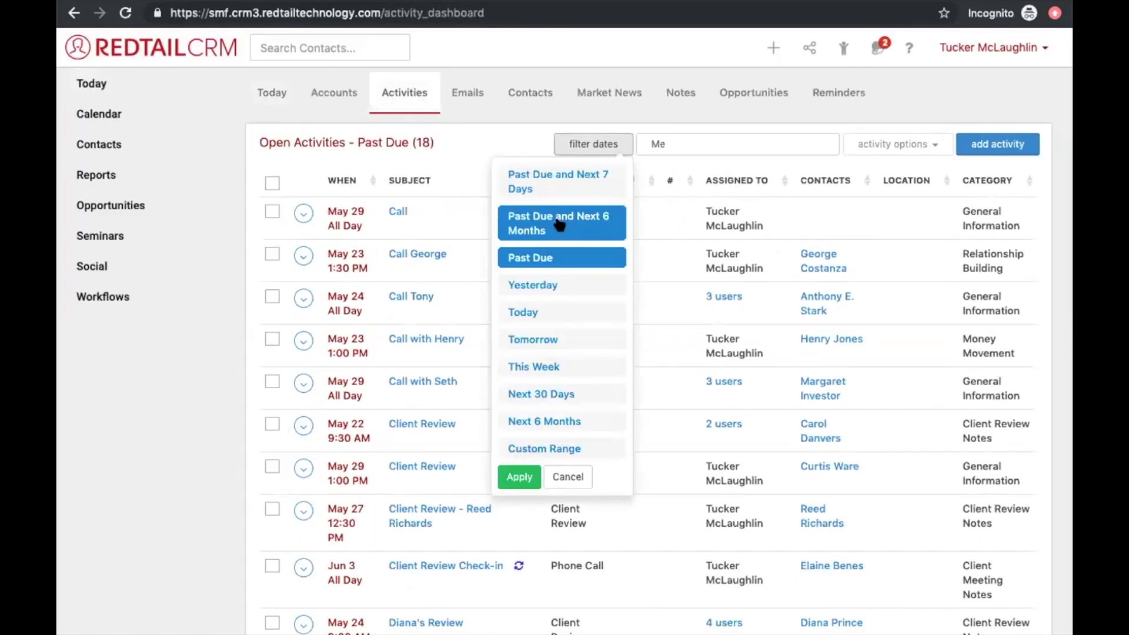
click(539, 395)
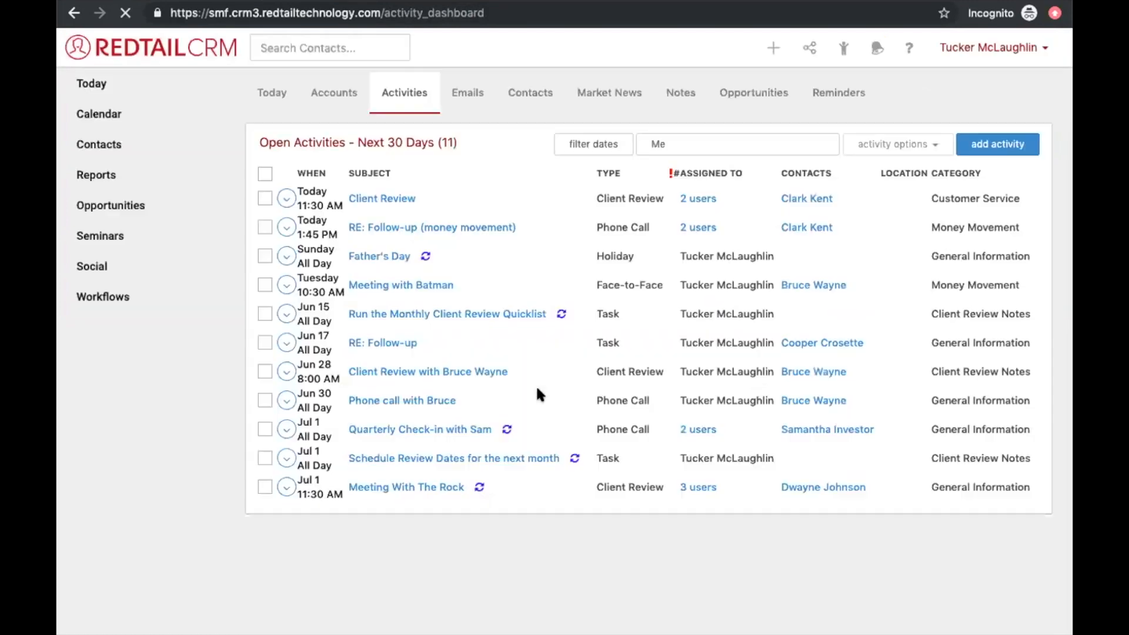
scroll(538, 392, down, 1)
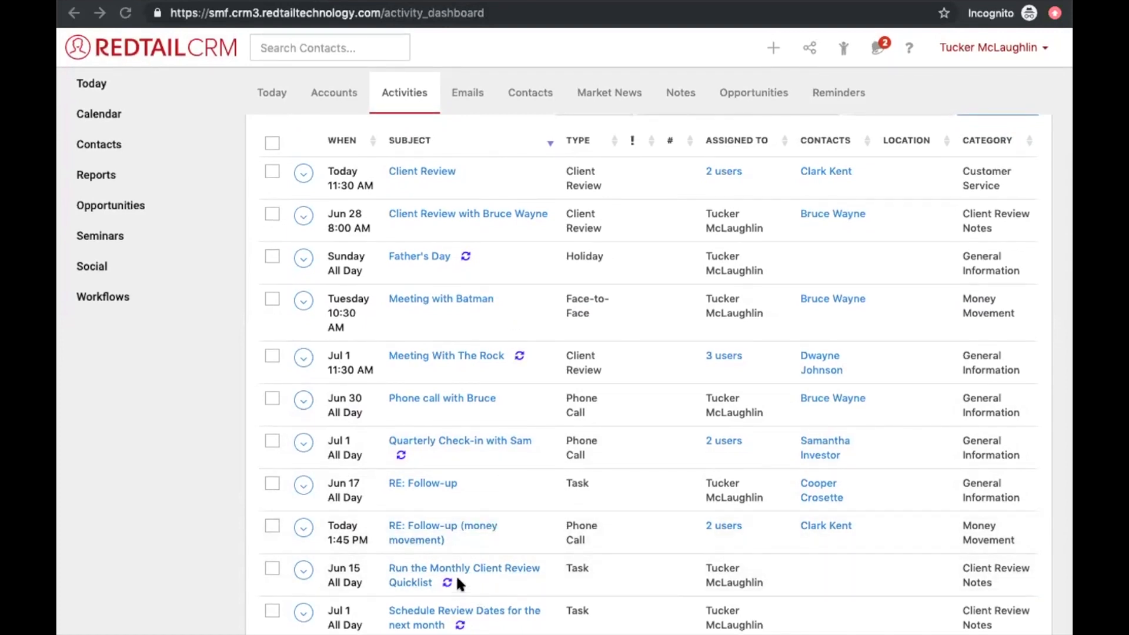
click(384, 610)
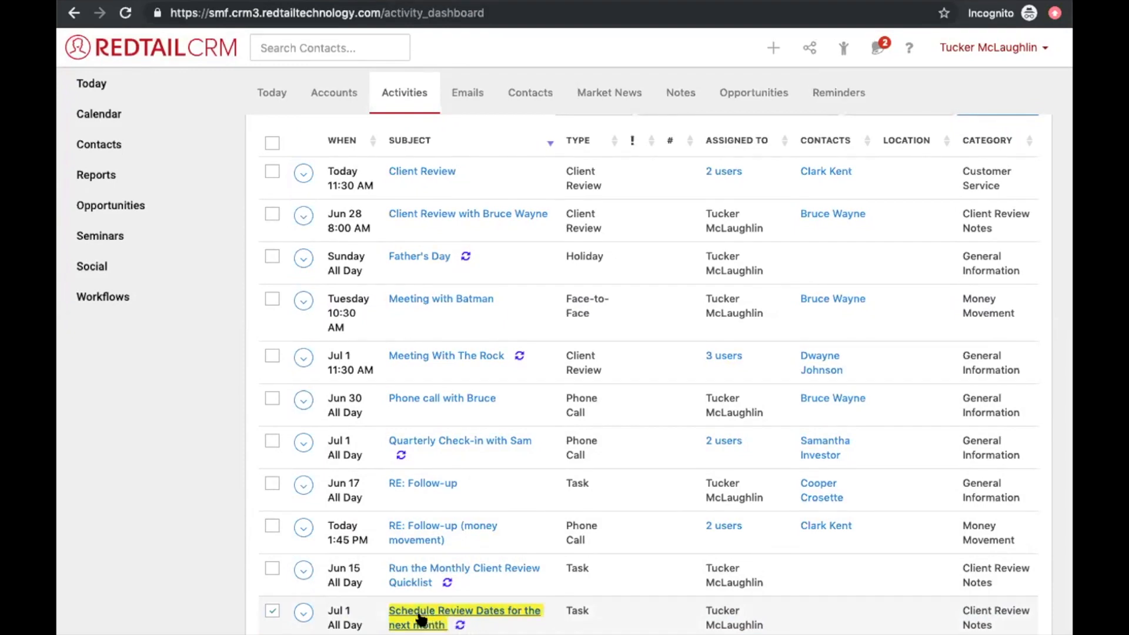
triple_click(344, 610)
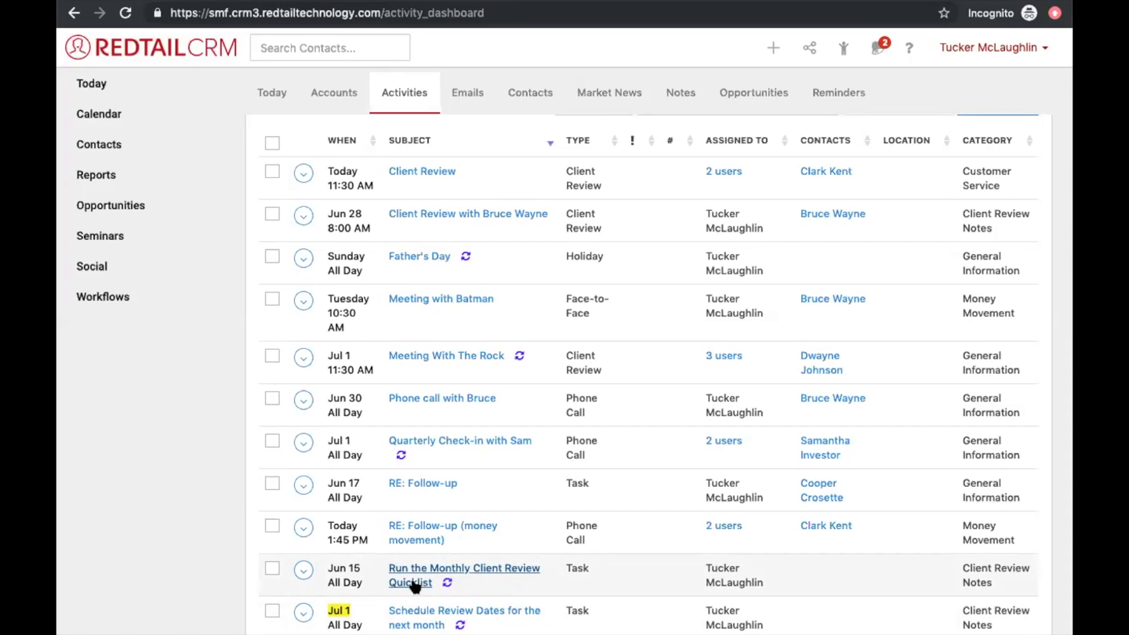
Step: Open the saved Client Reviews QuickList
click(843, 53)
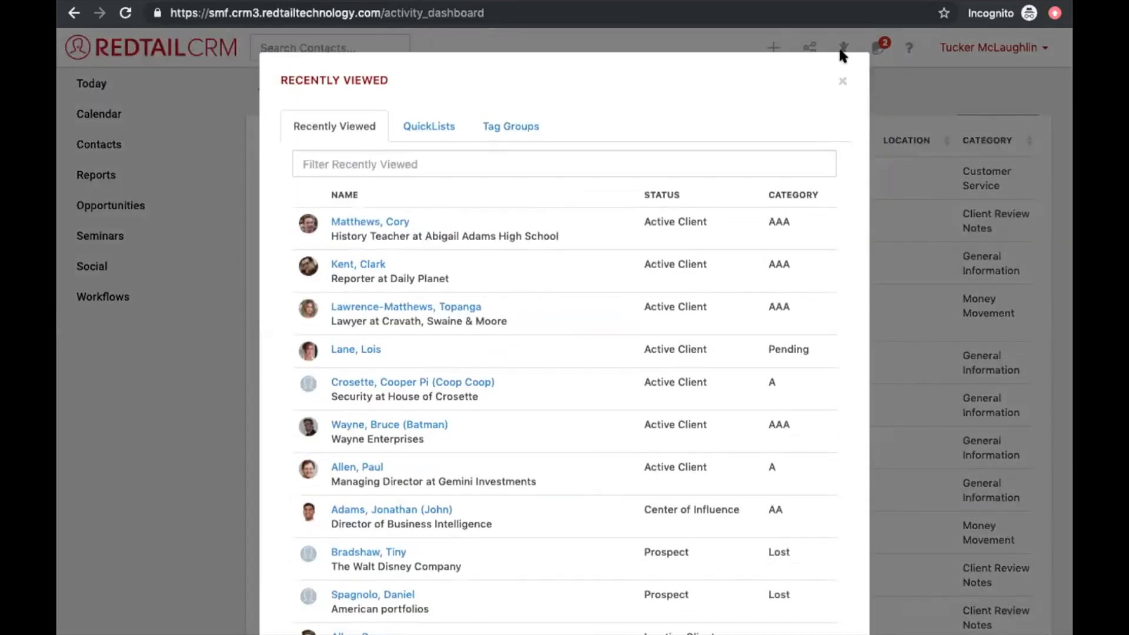
click(842, 81)
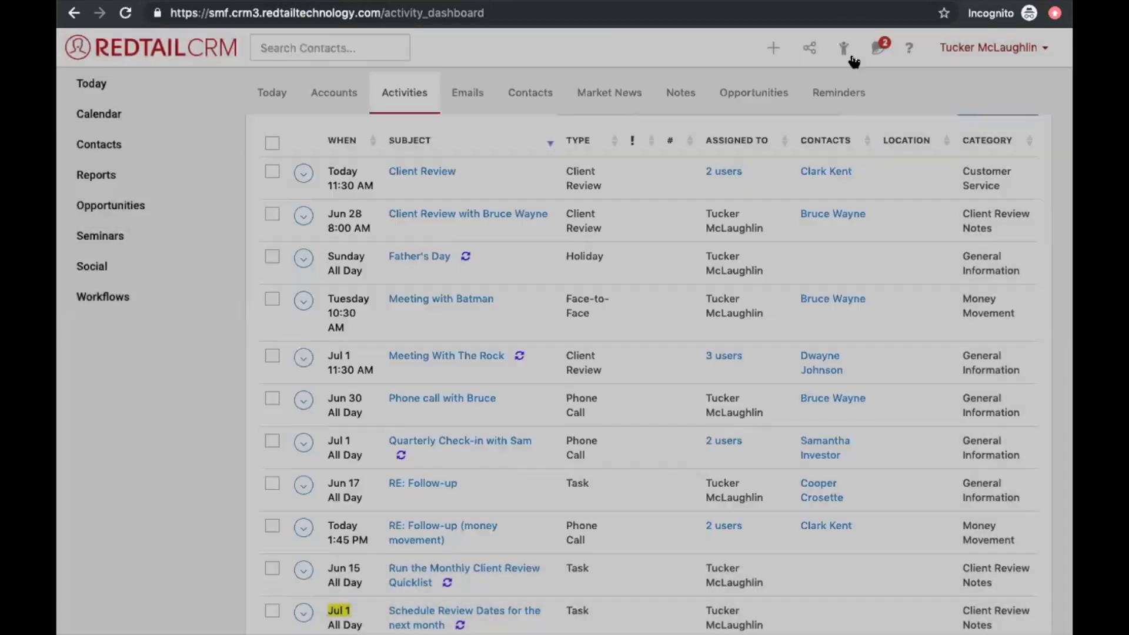
click(844, 47)
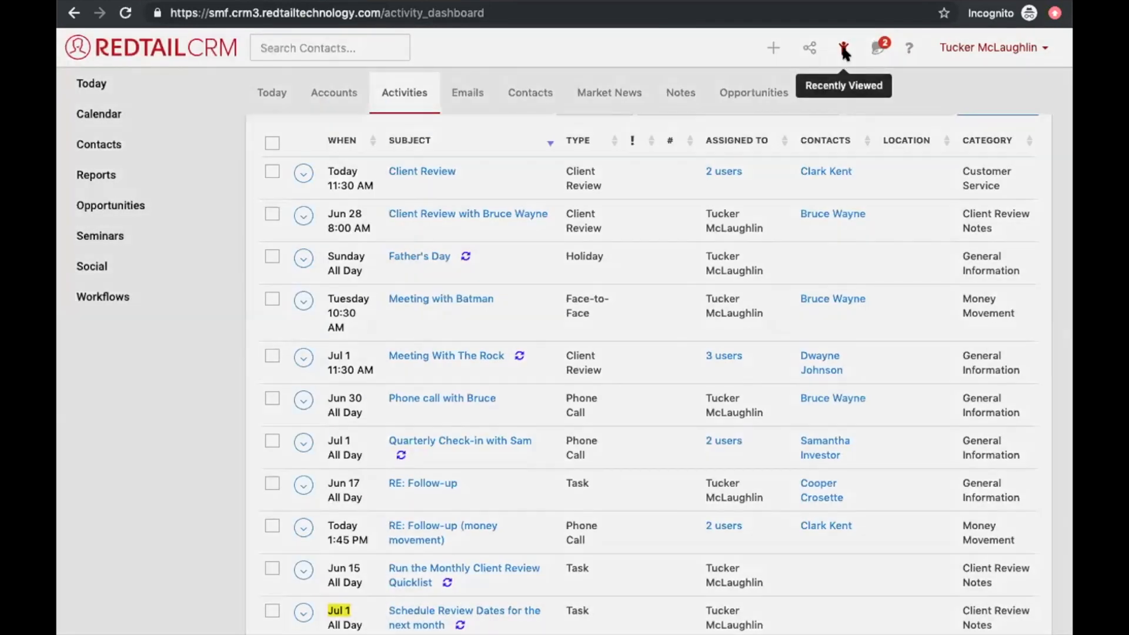
click(412, 125)
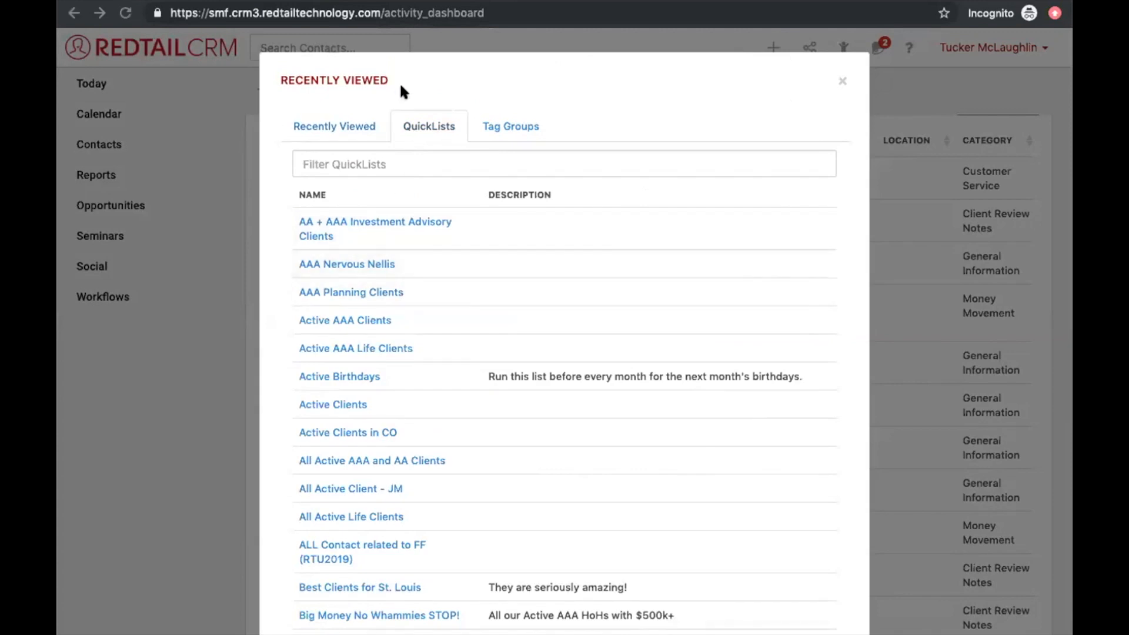
scroll(449, 339, down, 3)
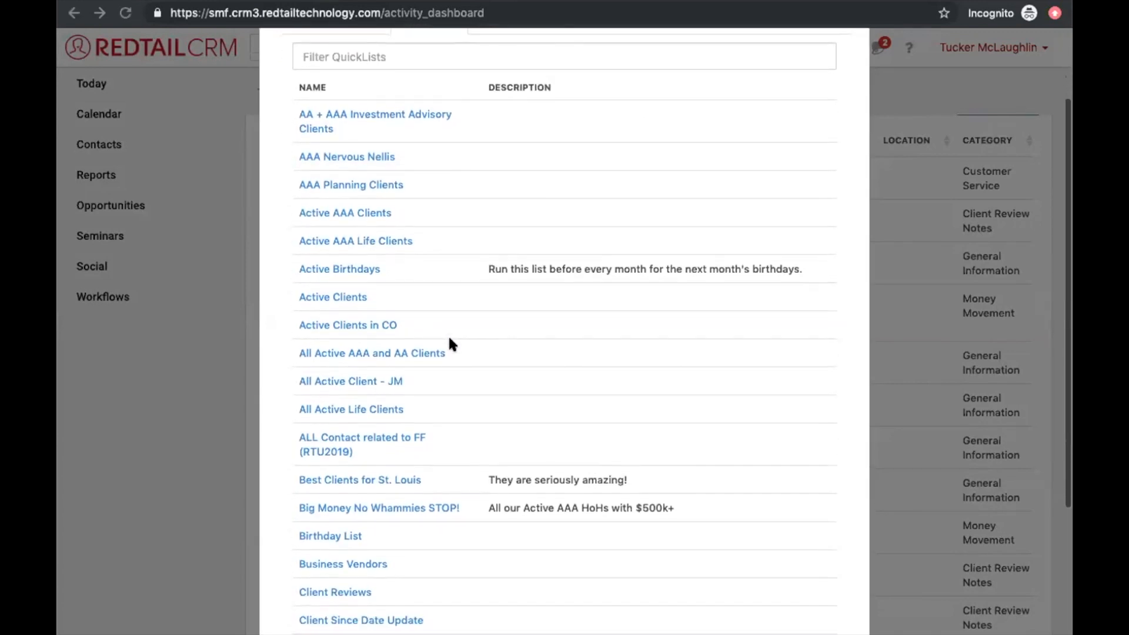
scroll(448, 334, down, 3)
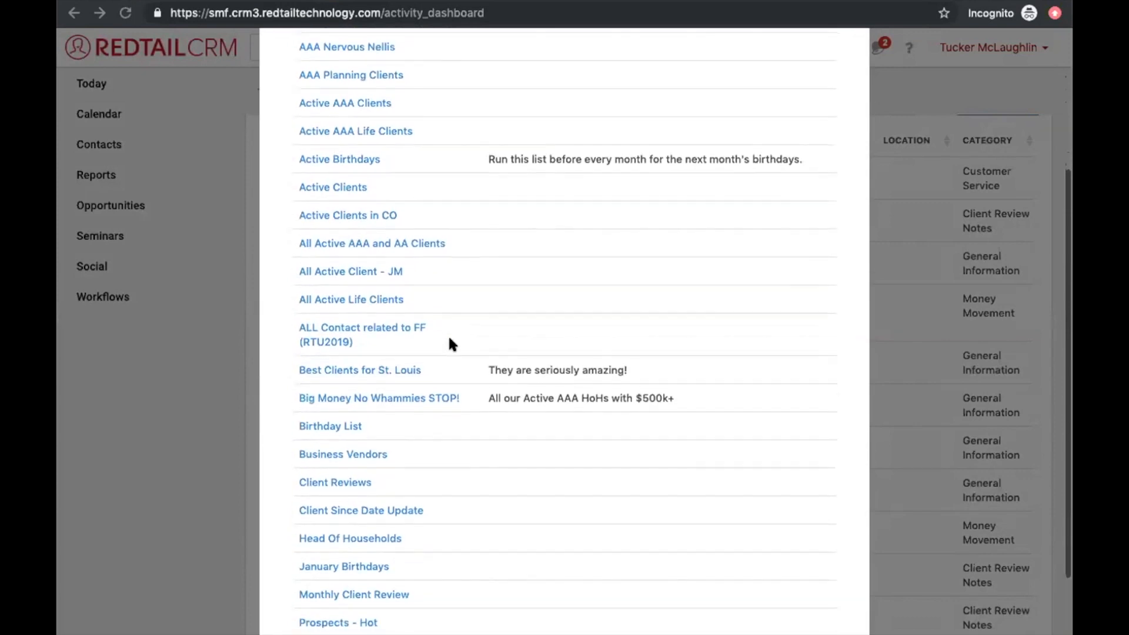
click(327, 474)
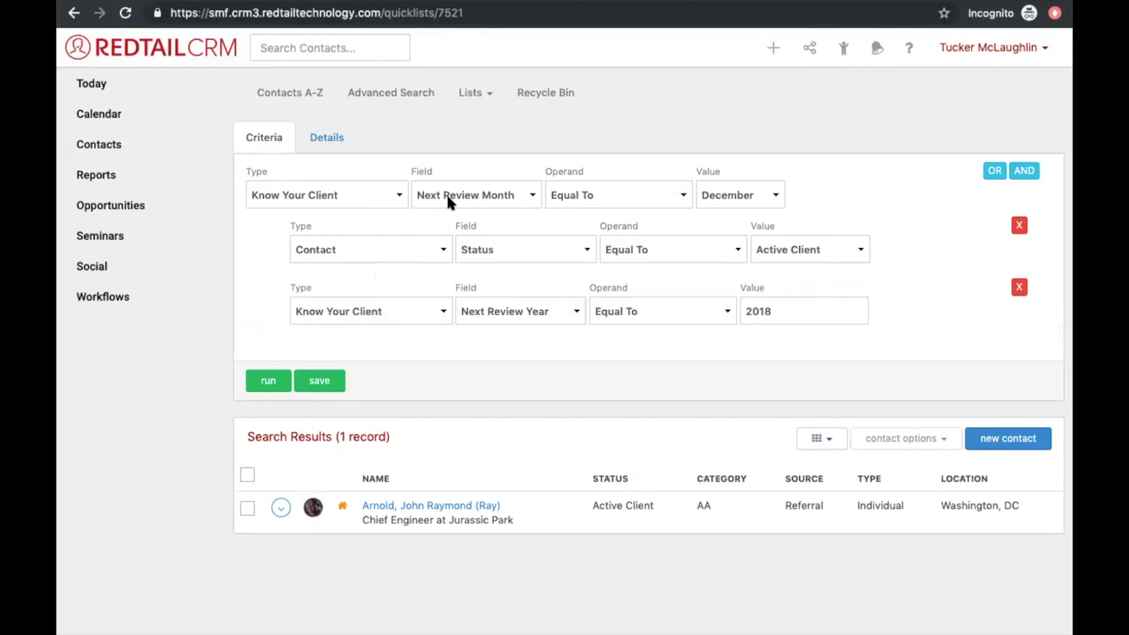
Step: Set the QuickList's Next Review Month criterion to July and keep the contact status criterion at Active Client
click(740, 198)
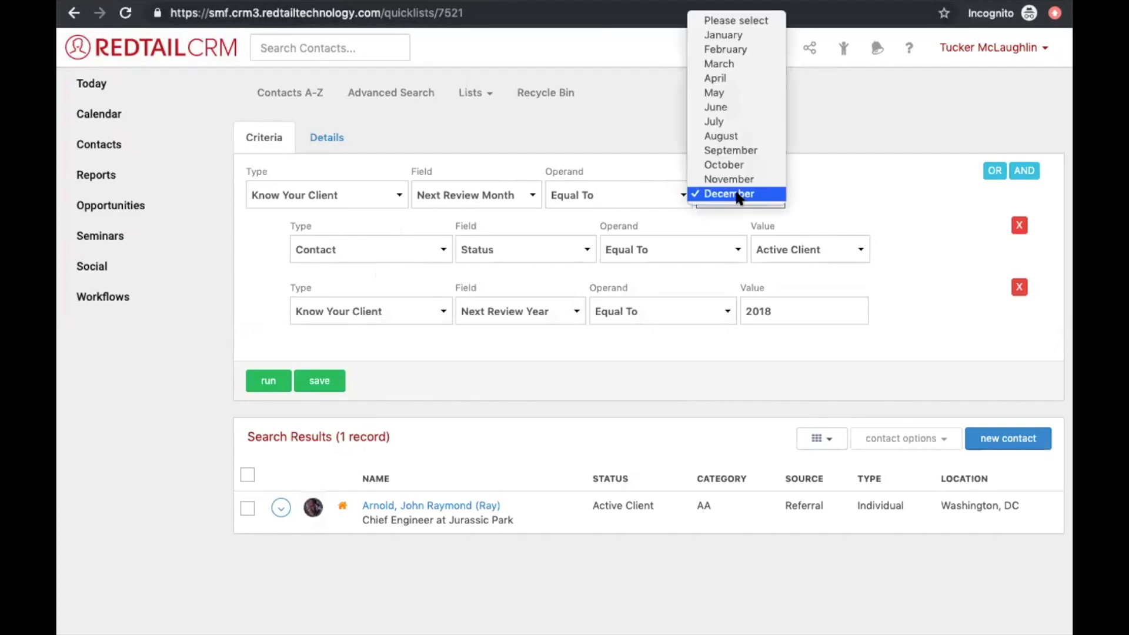
click(735, 122)
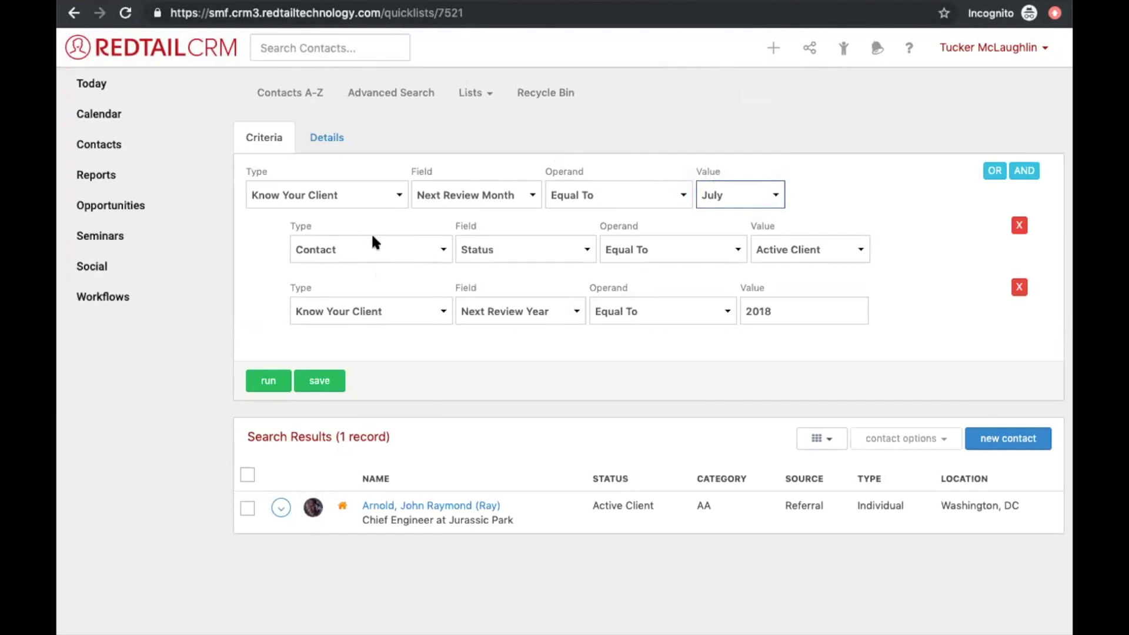
click(267, 377)
double_click(298, 226)
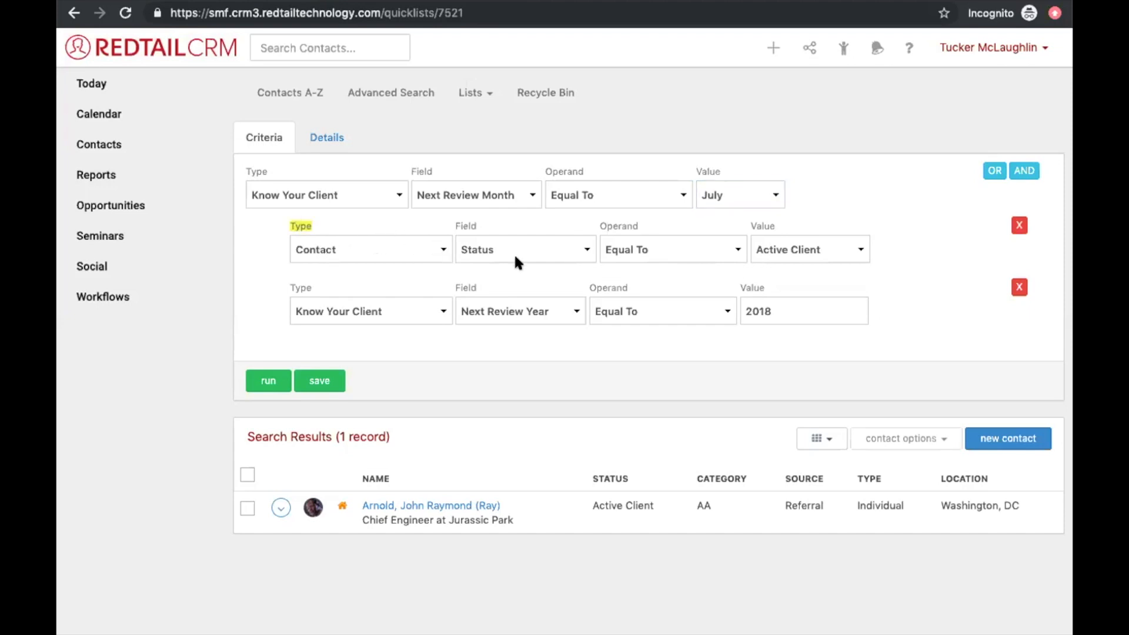
click(790, 249)
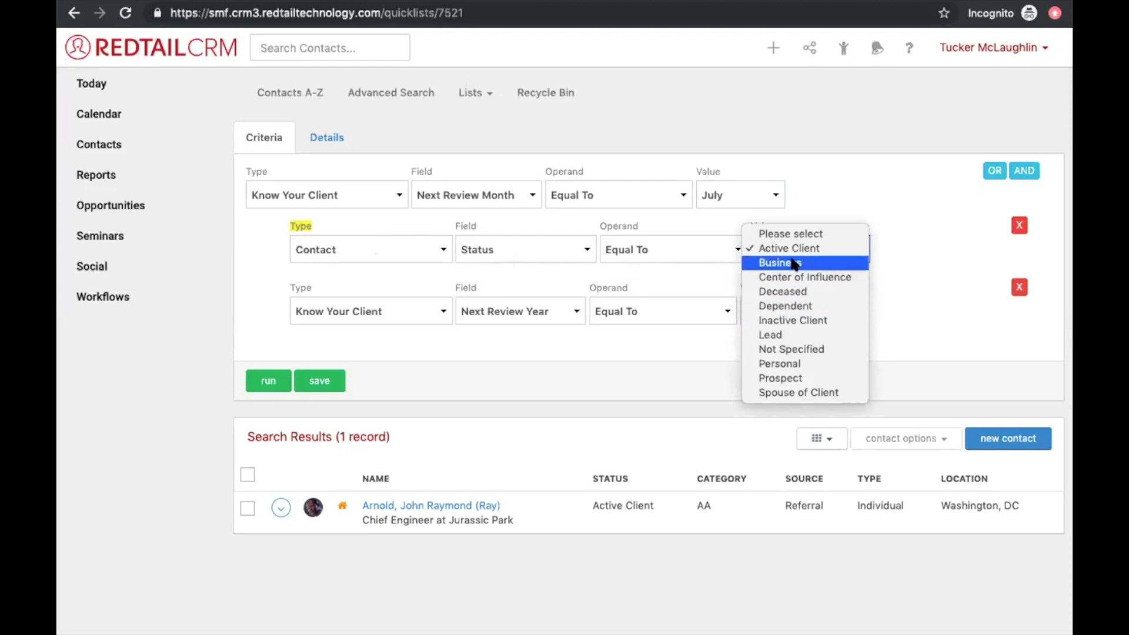
click(828, 255)
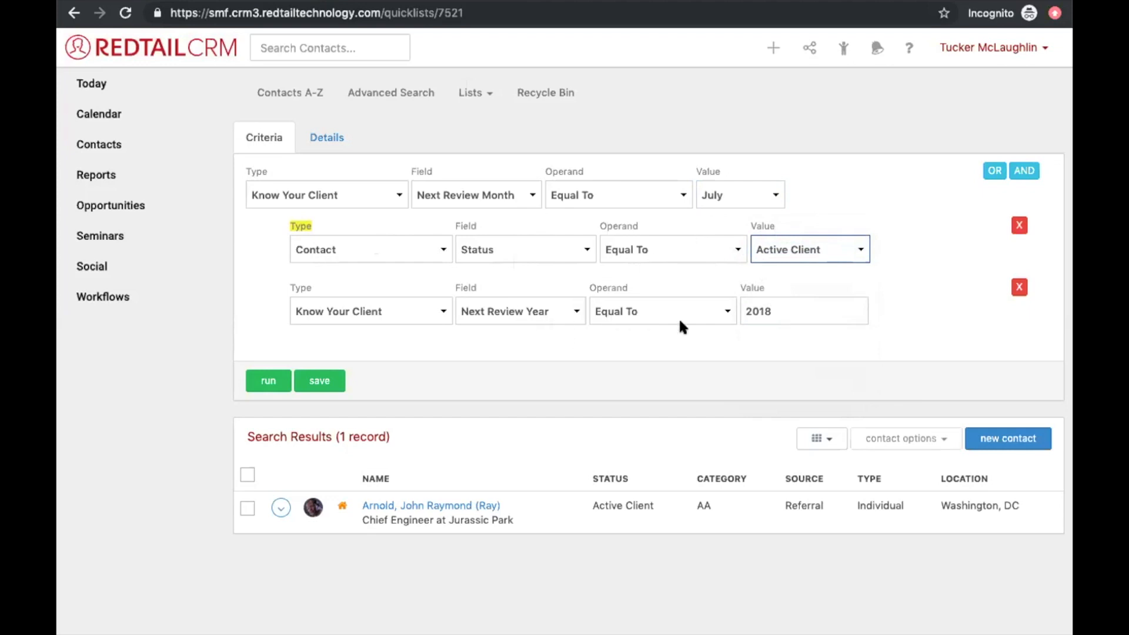
Step: Set the Next Review Year criterion to 2019 and run the QuickList
click(776, 313)
key(BackSpace)
text(9)
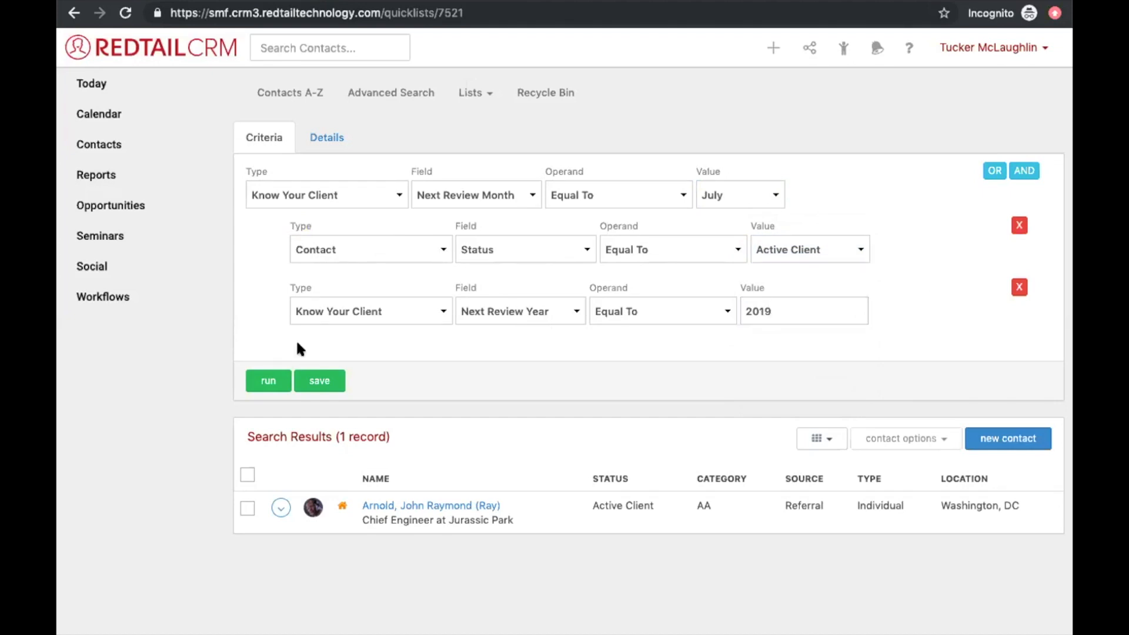
click(281, 381)
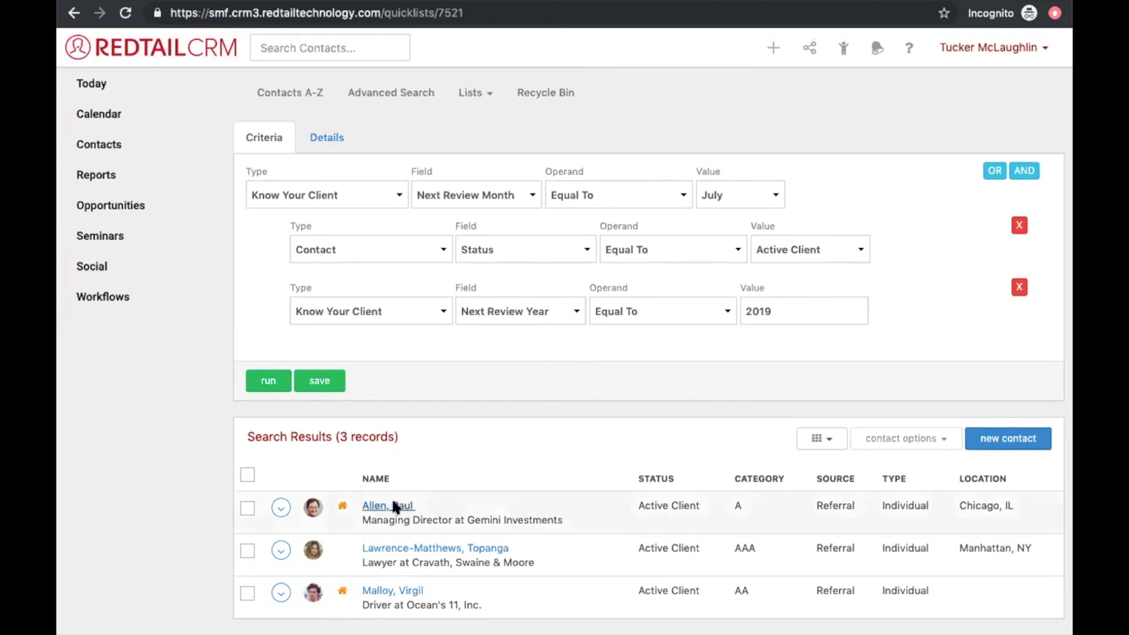
Step: Open the first matching contact's Next Review details in a separate browser tab, and rerun the QuickList
right_click(400, 501)
click(447, 461)
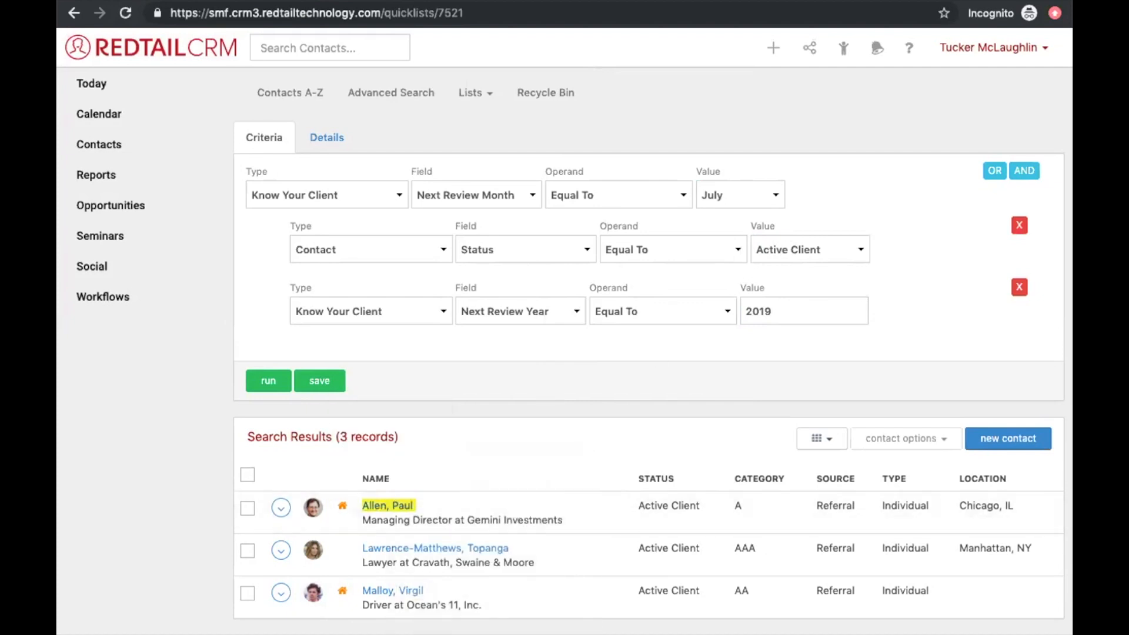
click(300, 1)
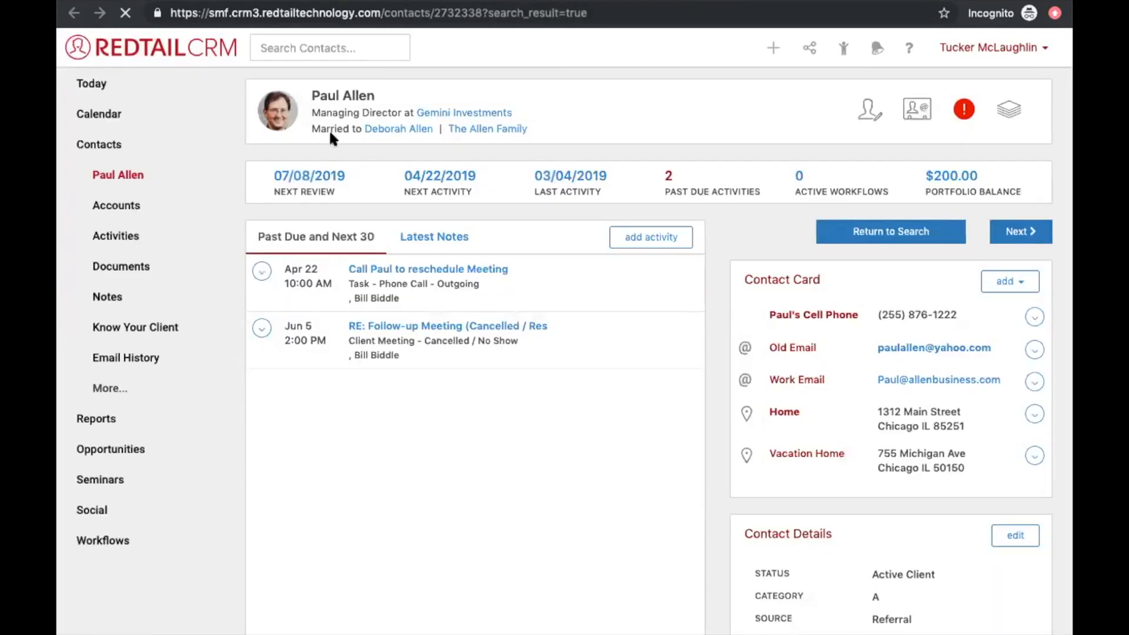
click(300, 178)
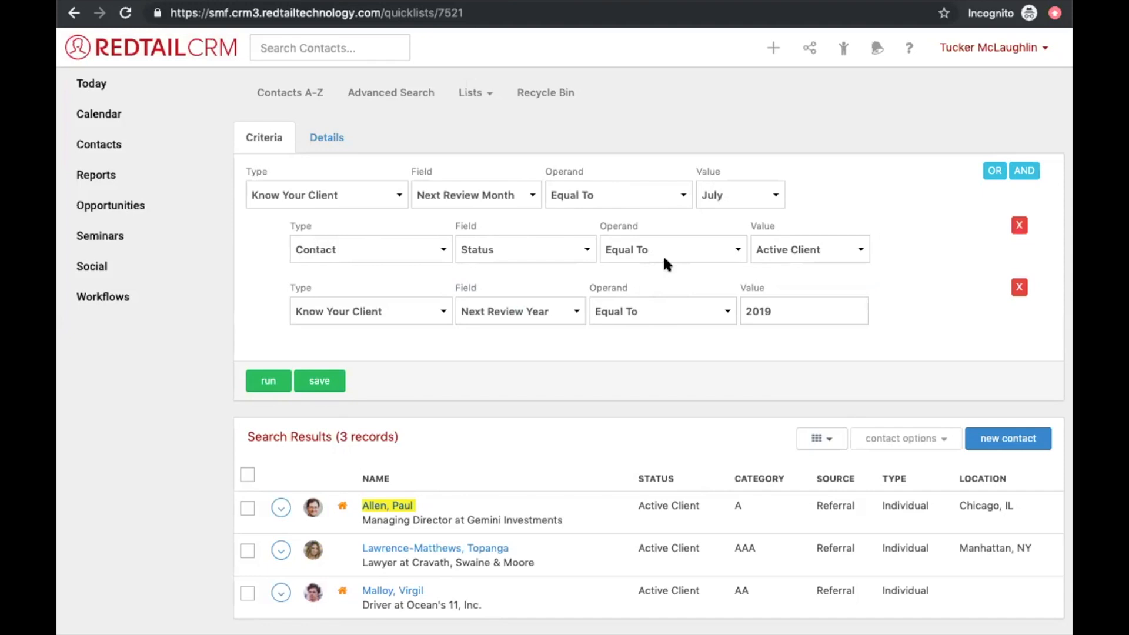
click(271, 381)
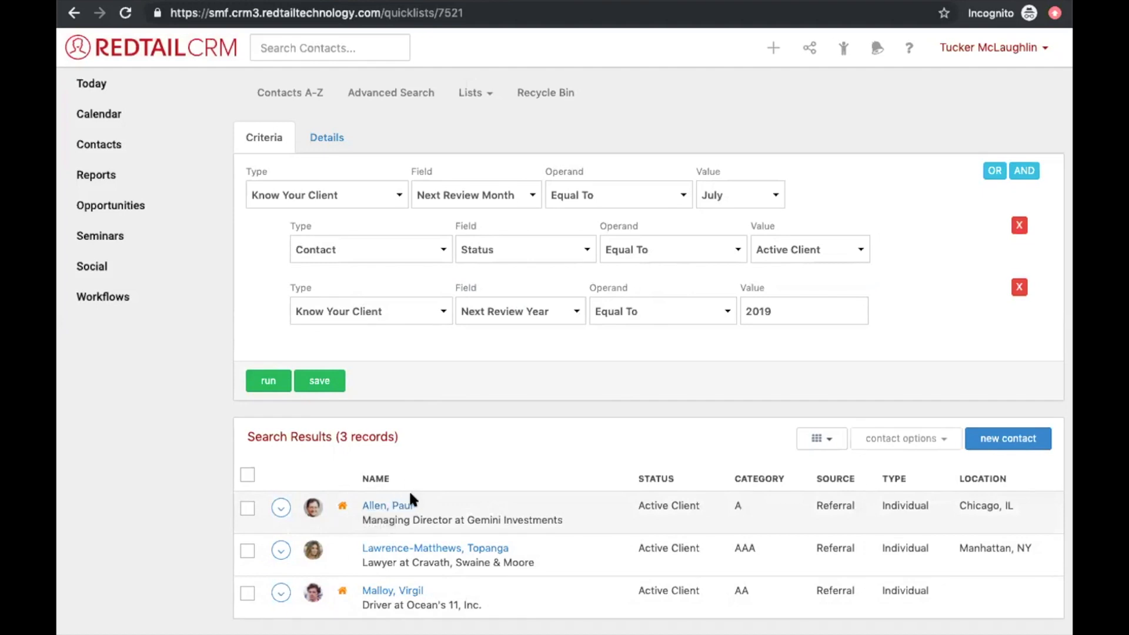
mouse_move(386, 509)
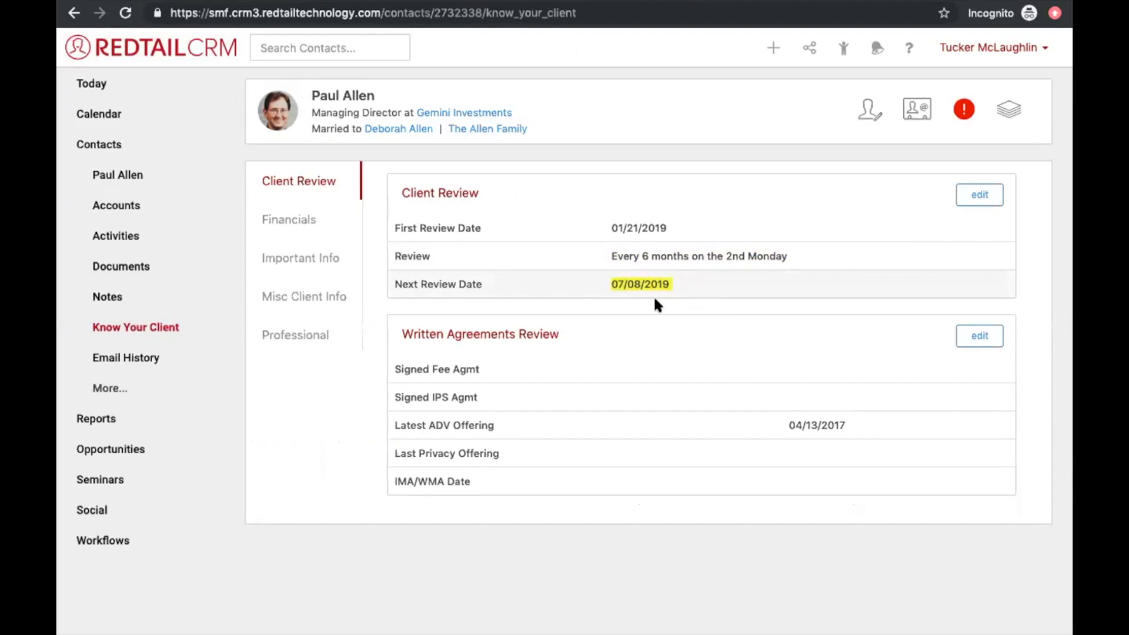
Step: Inspect the contact's Client Review recurrence settings and next review date, closing the editor without making changes
click(977, 193)
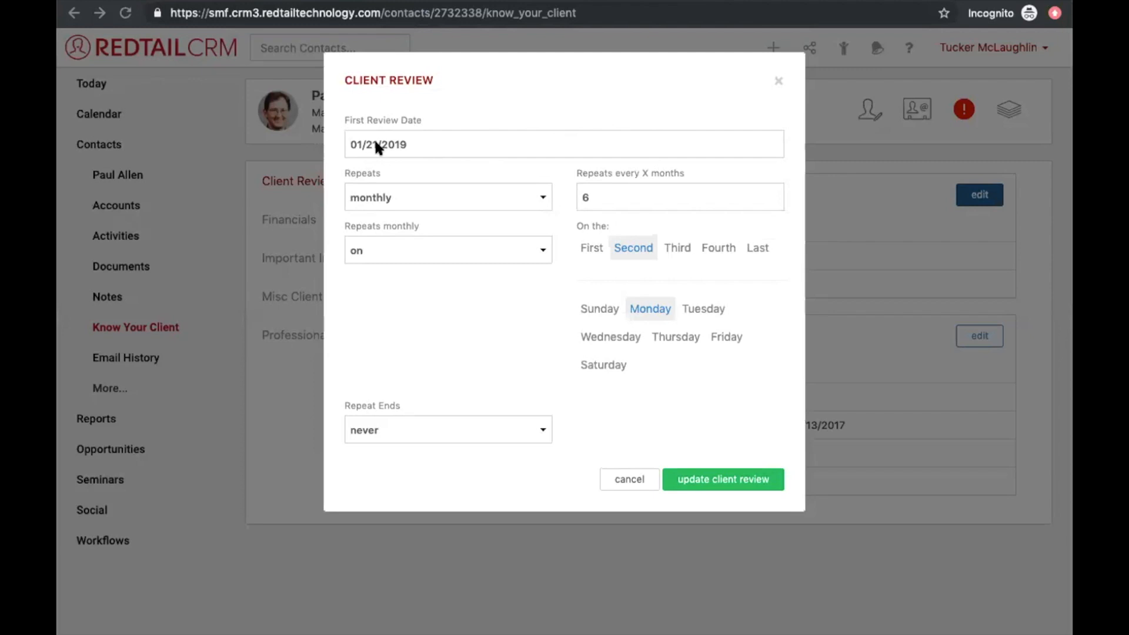
click(823, 252)
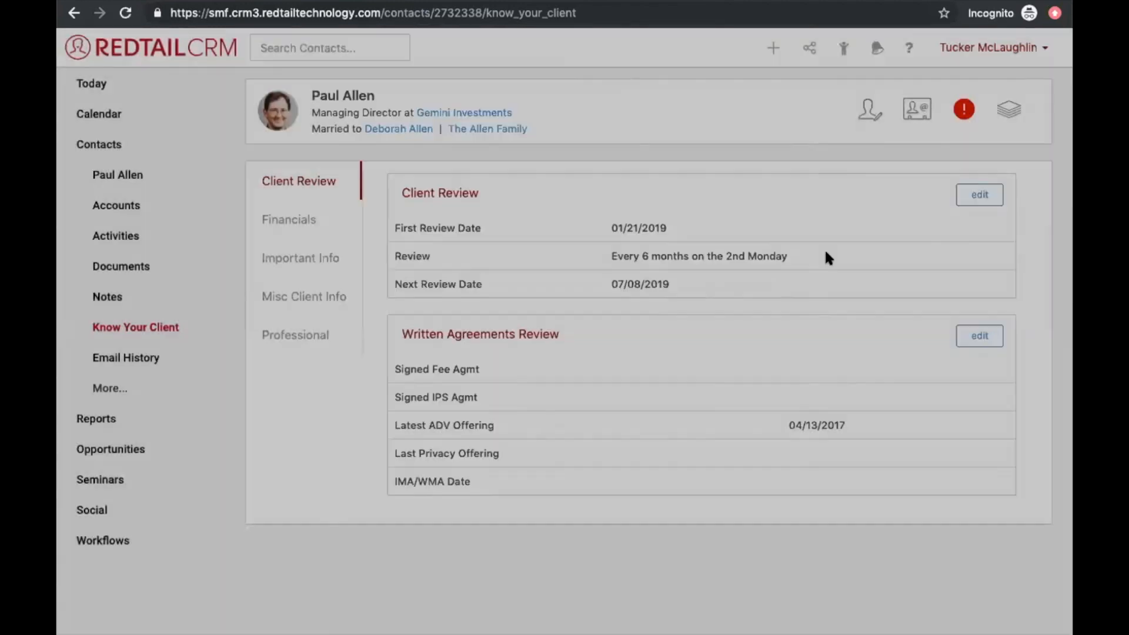
click(980, 194)
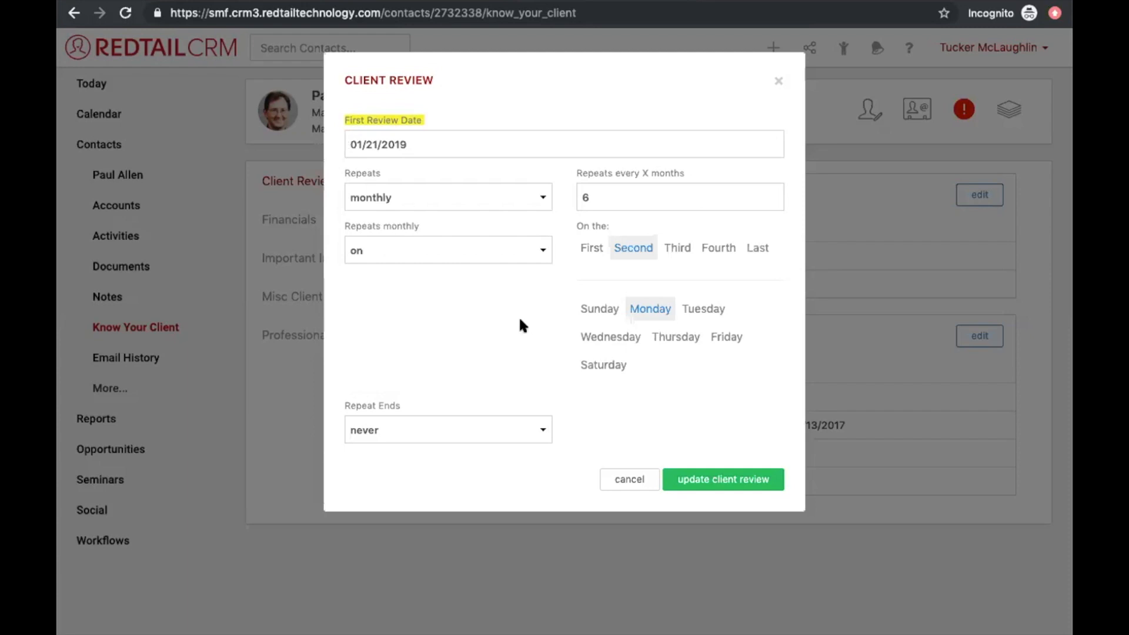
click(778, 81)
triple_click(635, 284)
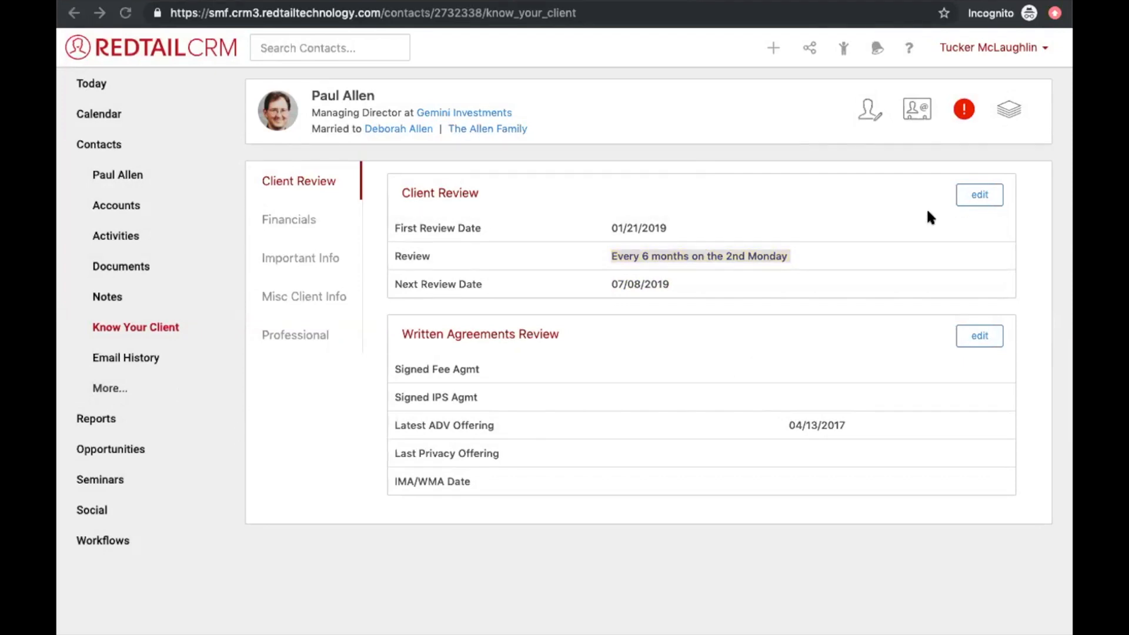
Step: Open the Client Reviews reminder report and look over its filter options without applying any
click(95, 418)
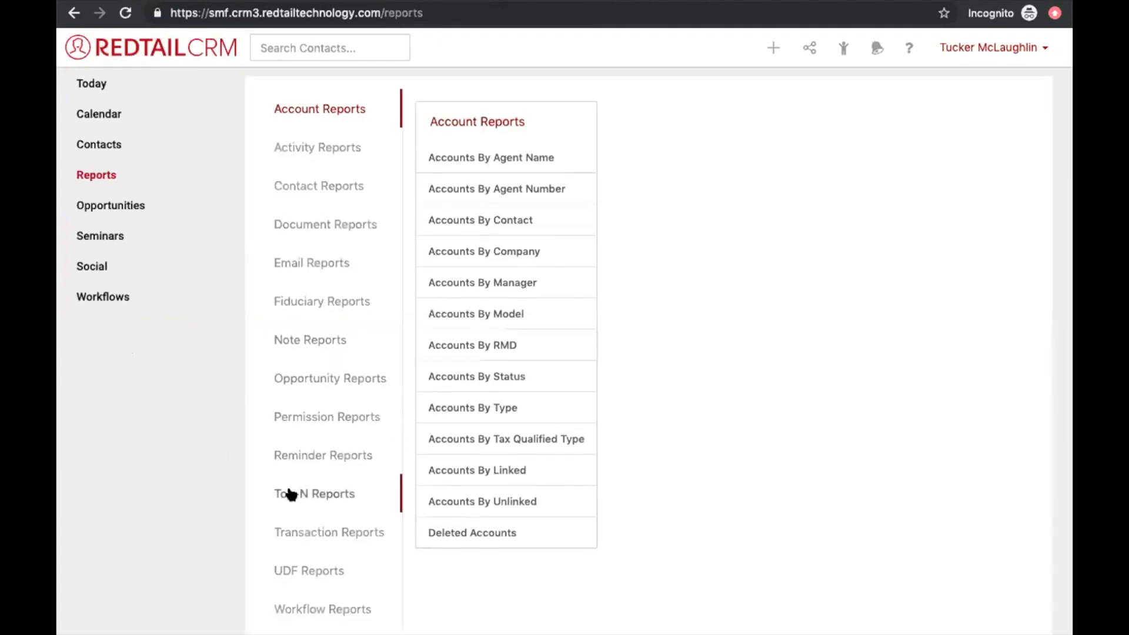
click(320, 456)
click(490, 254)
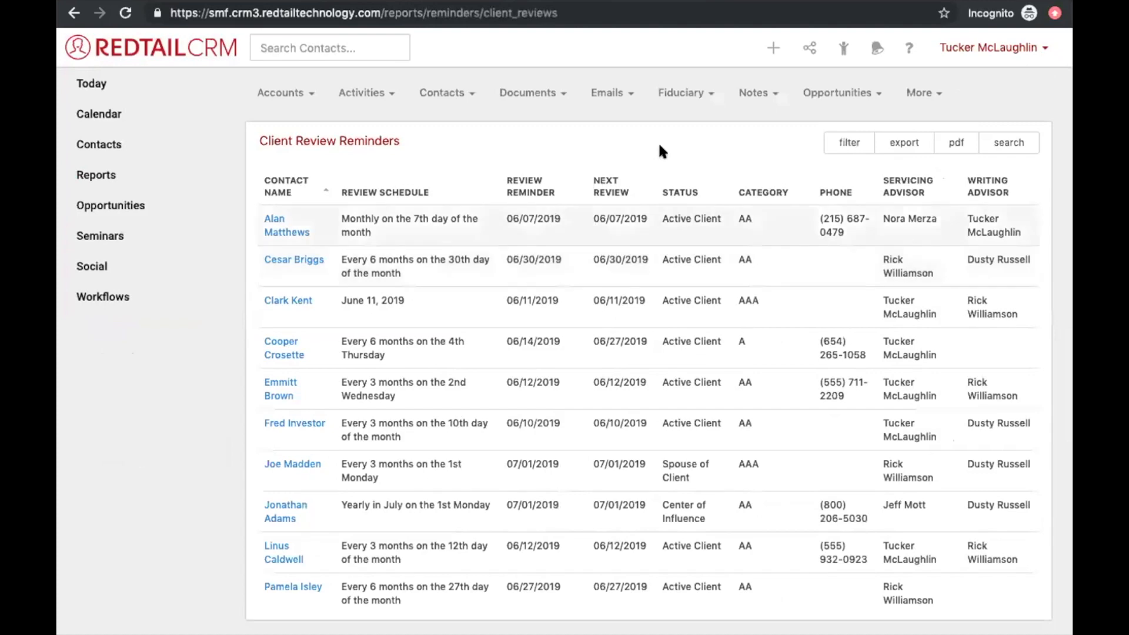
click(847, 144)
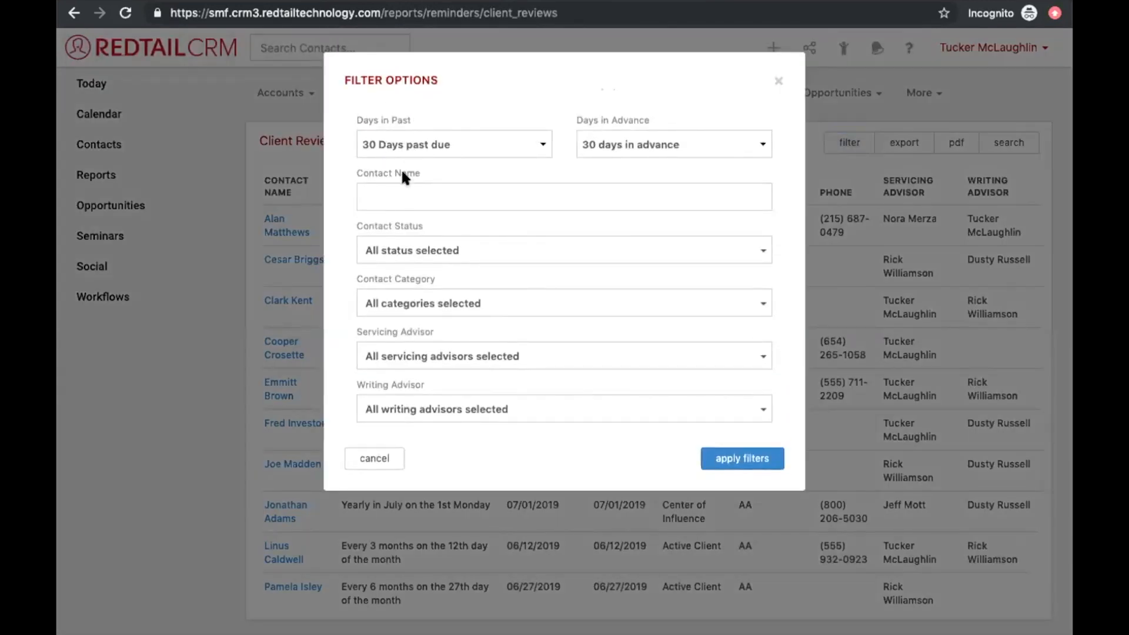
click(780, 81)
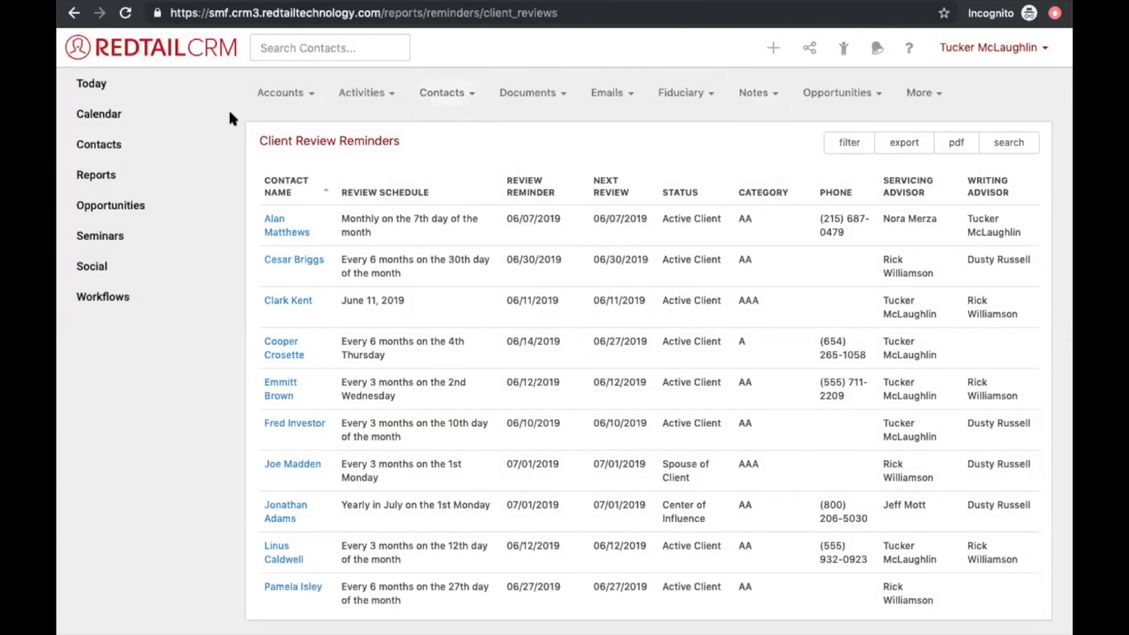
Step: Set up an advanced contact search with the Know Your Client criterion Next Review Month equal to August
click(133, 155)
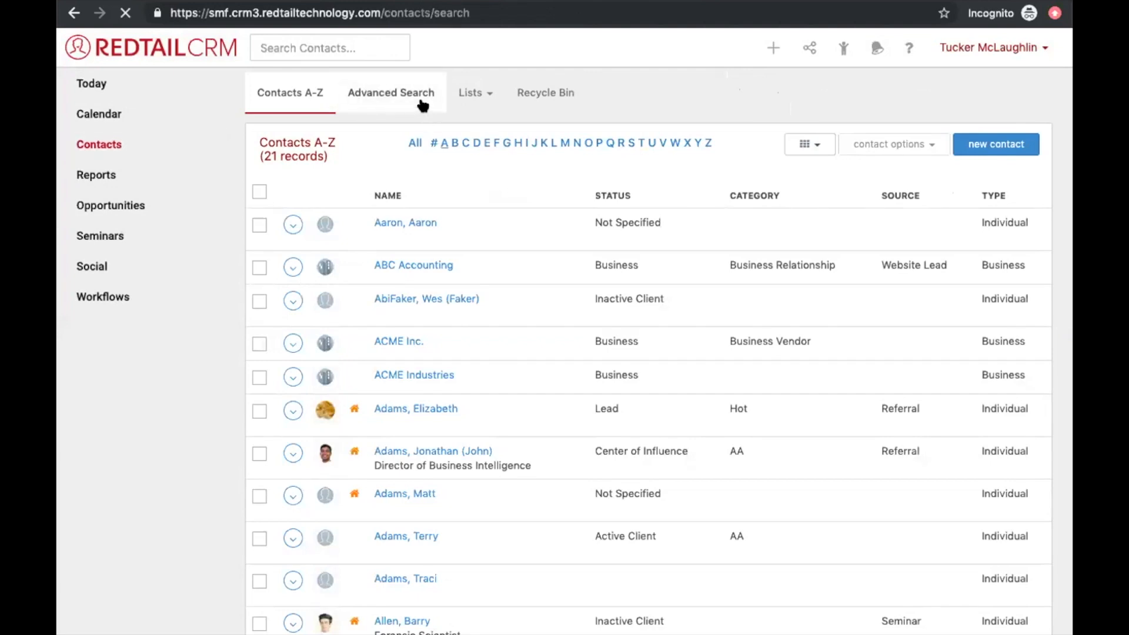
click(423, 105)
click(335, 170)
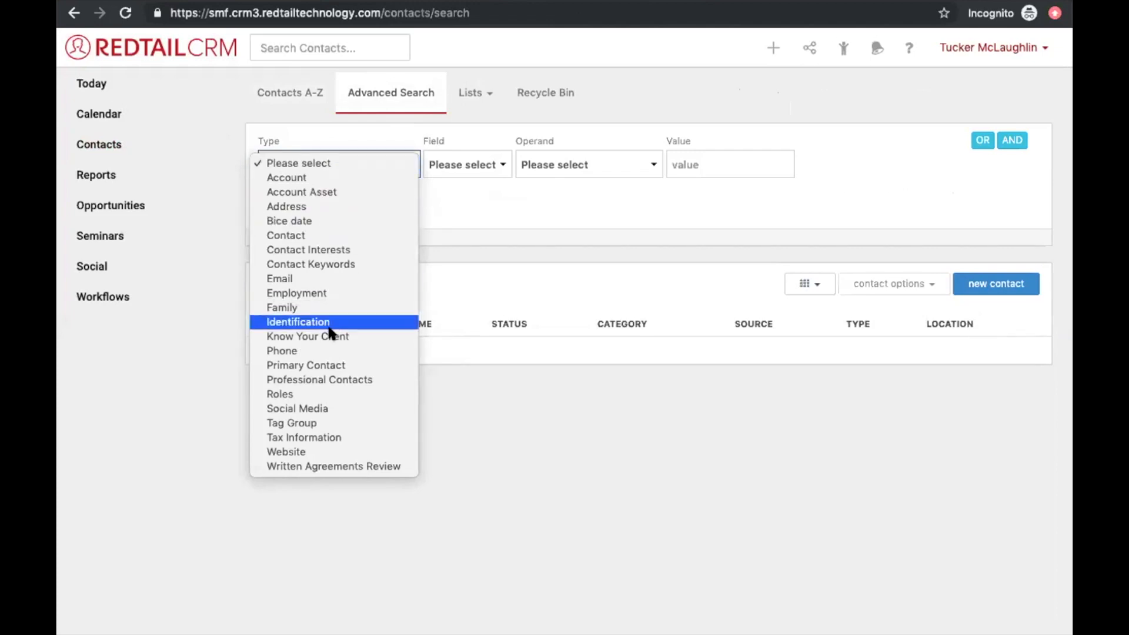
click(330, 336)
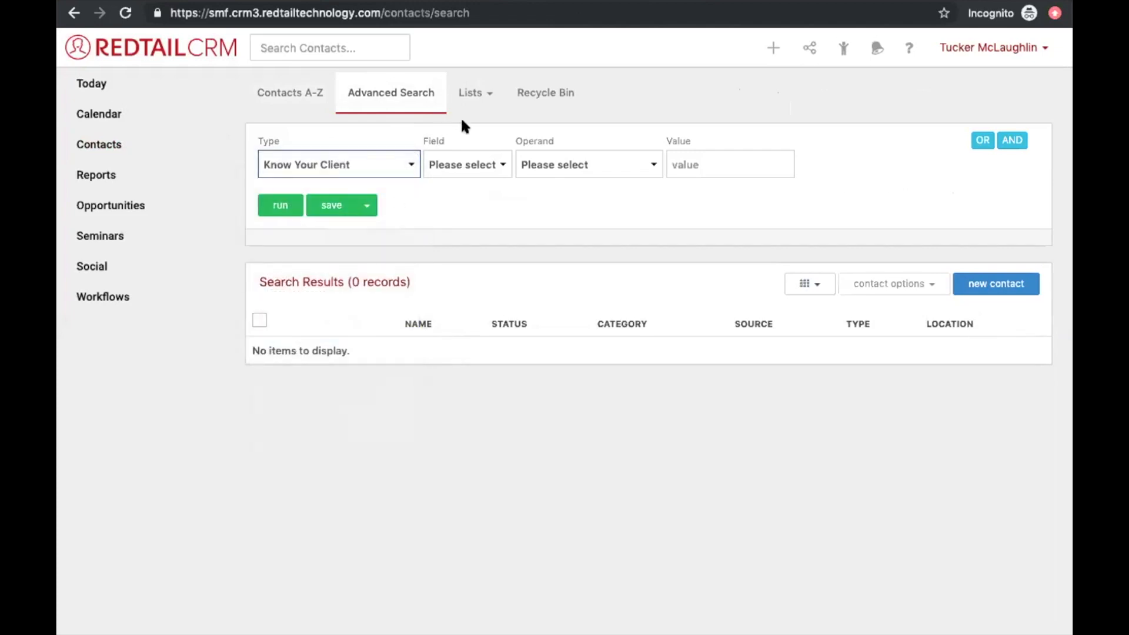
click(462, 161)
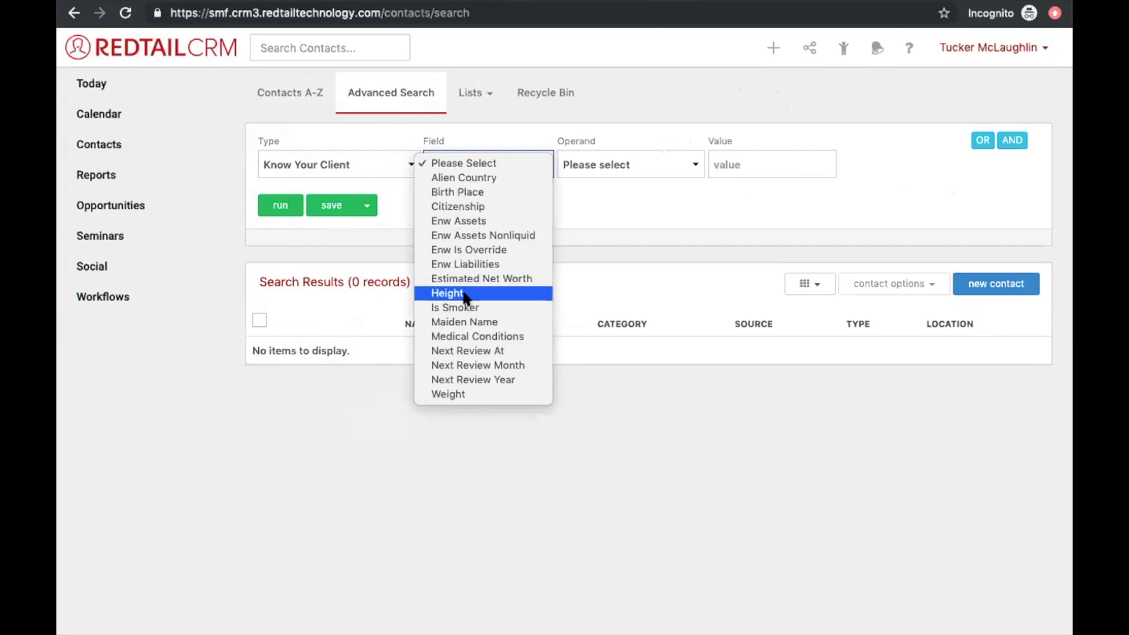
click(481, 365)
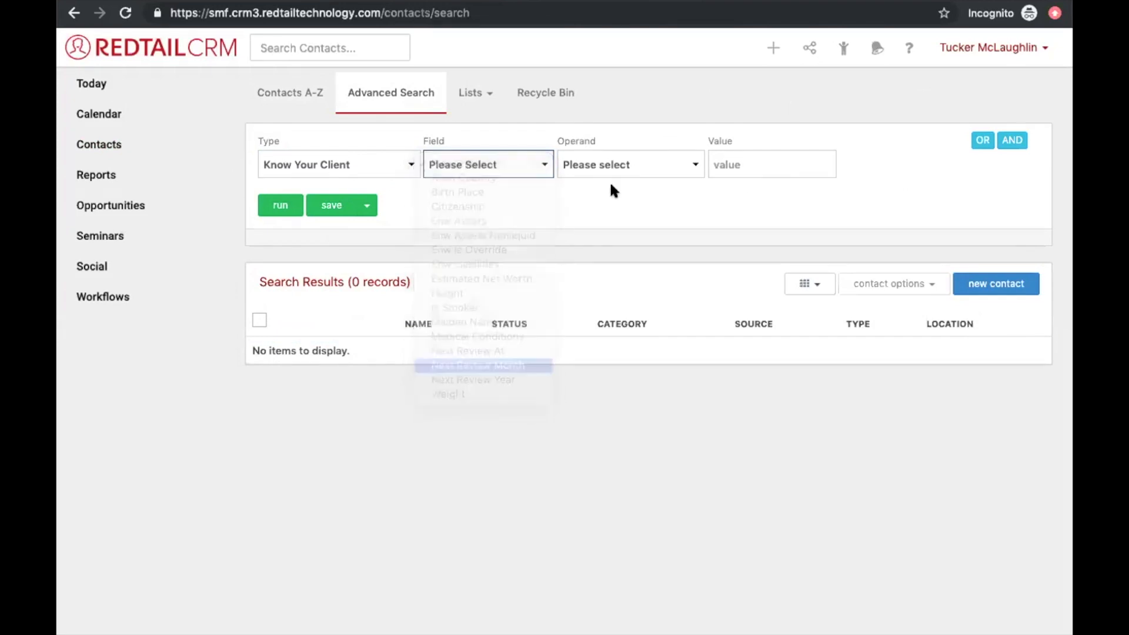
click(616, 154)
click(643, 191)
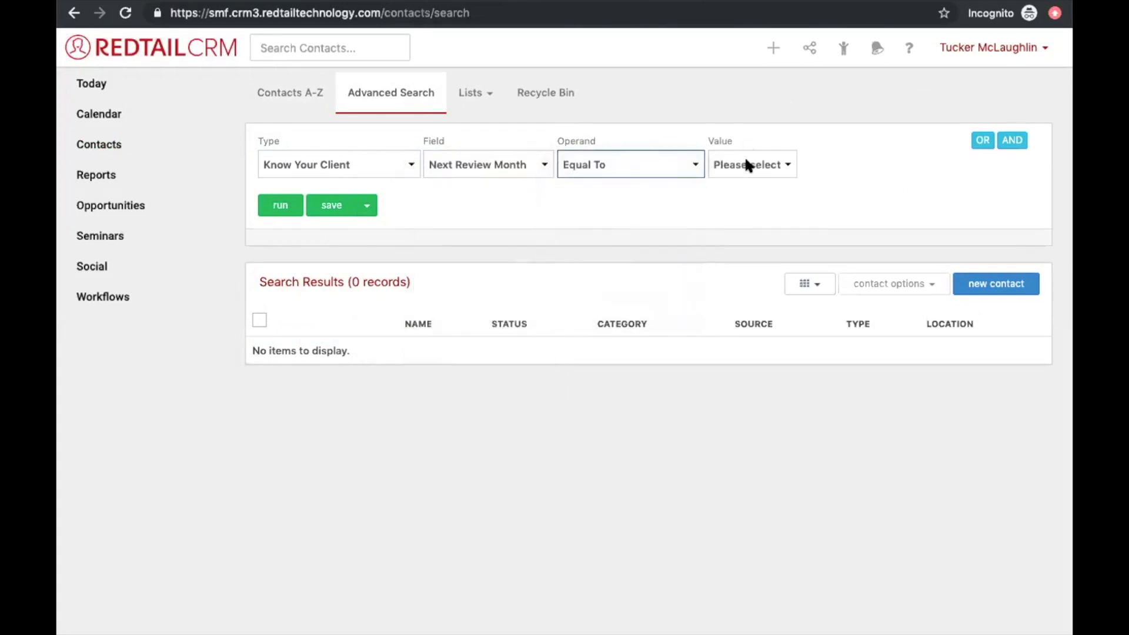
click(745, 164)
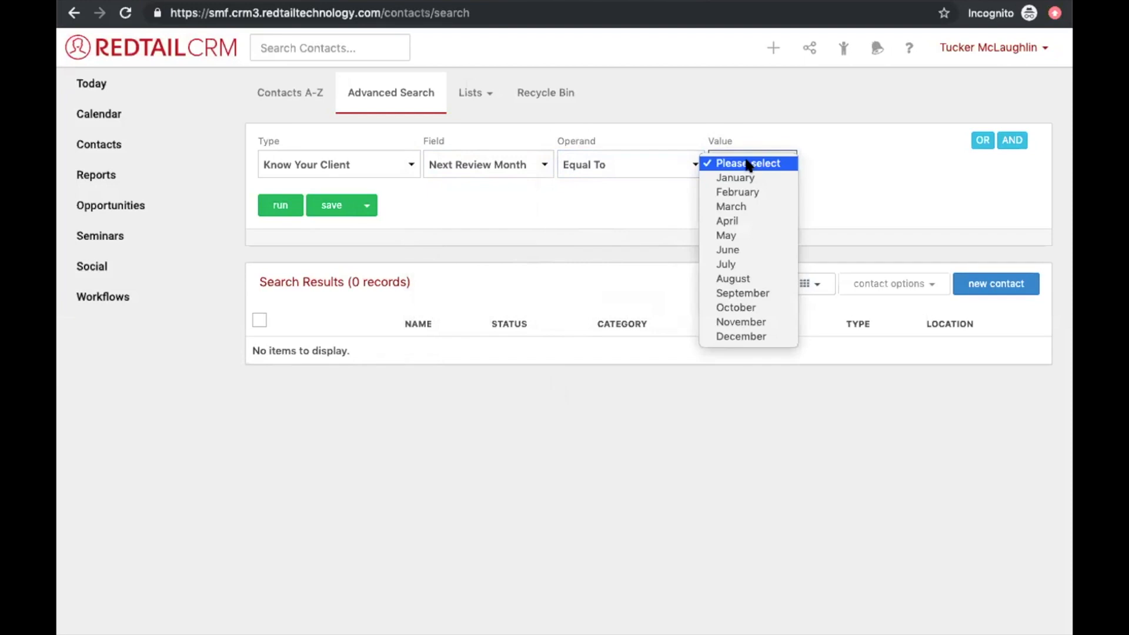
click(727, 280)
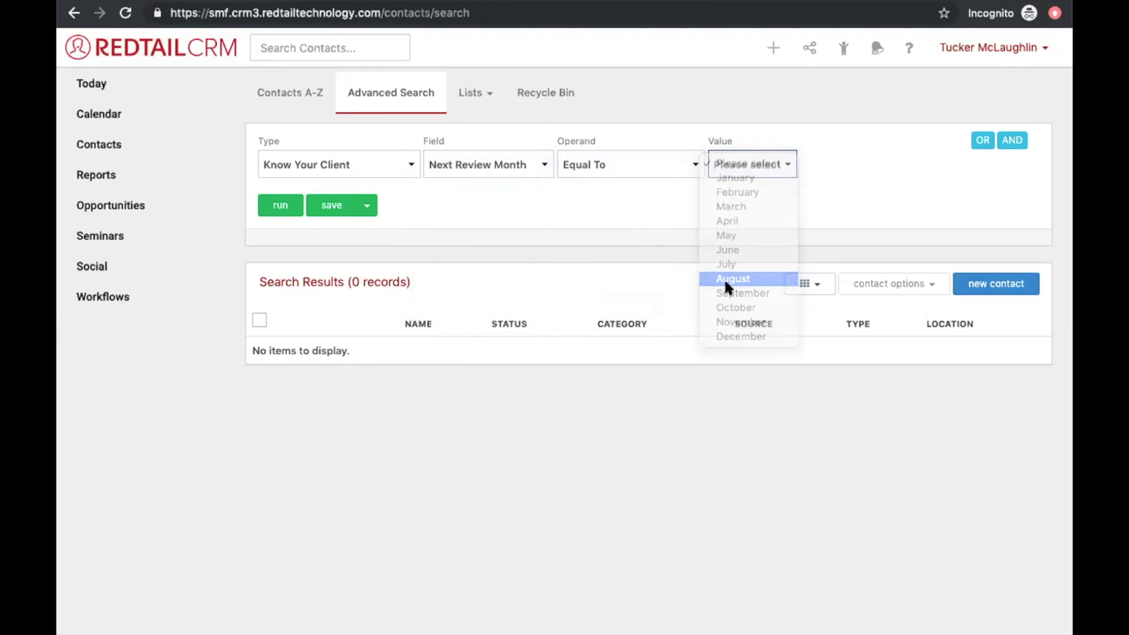
Step: Run the August review search and look through the matching contacts
click(294, 207)
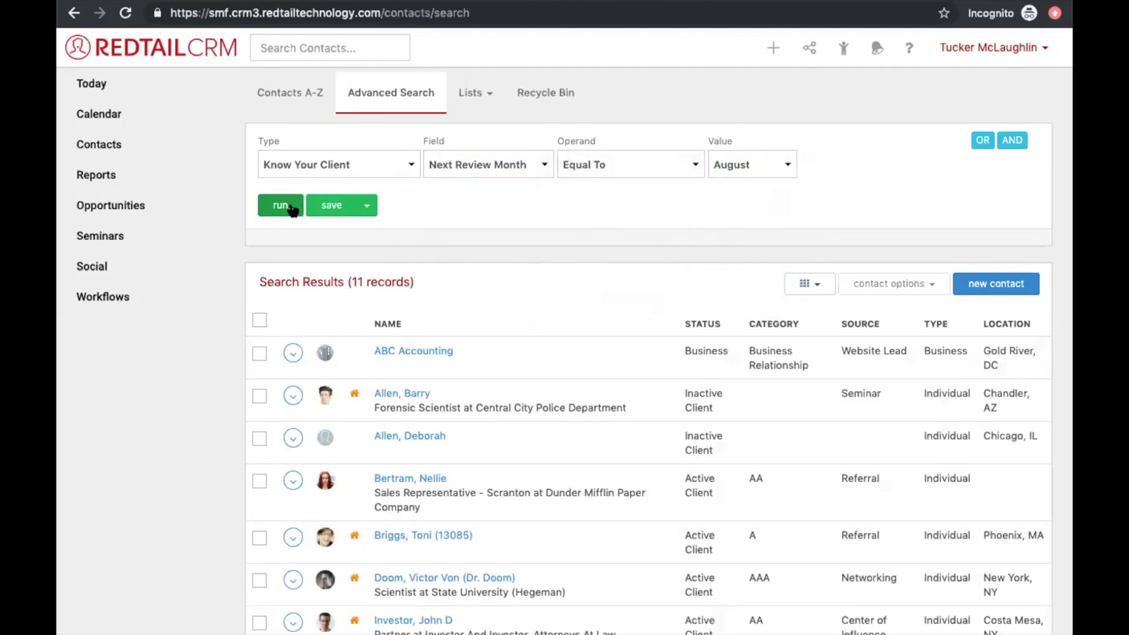
scroll(563, 235, down, 1)
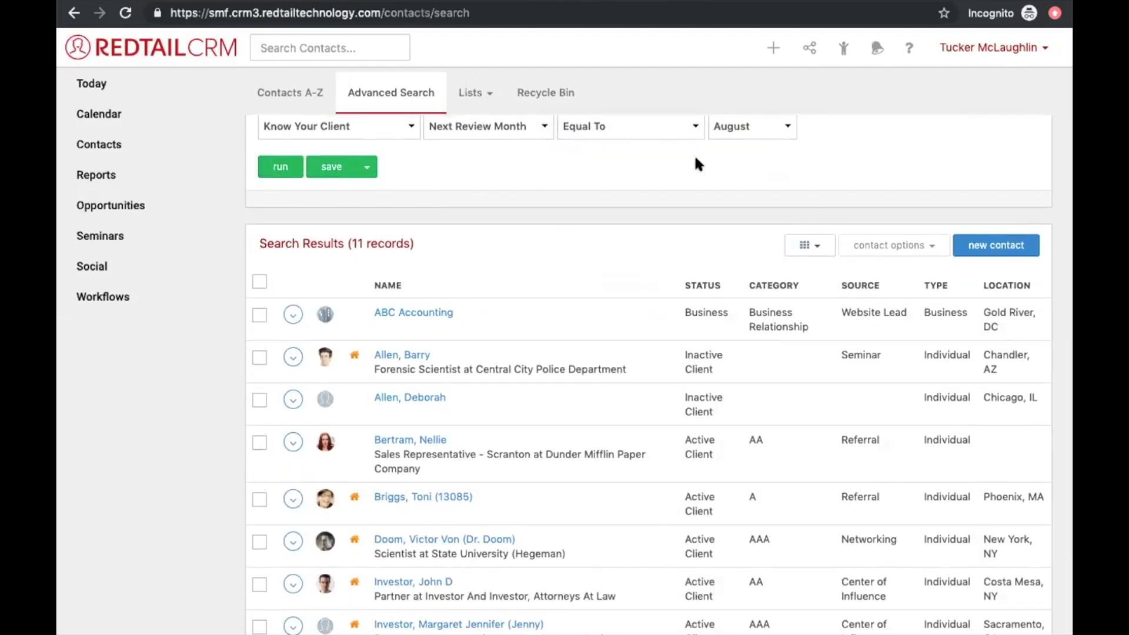
scroll(694, 154, down, 1)
scroll(694, 154, up, 2)
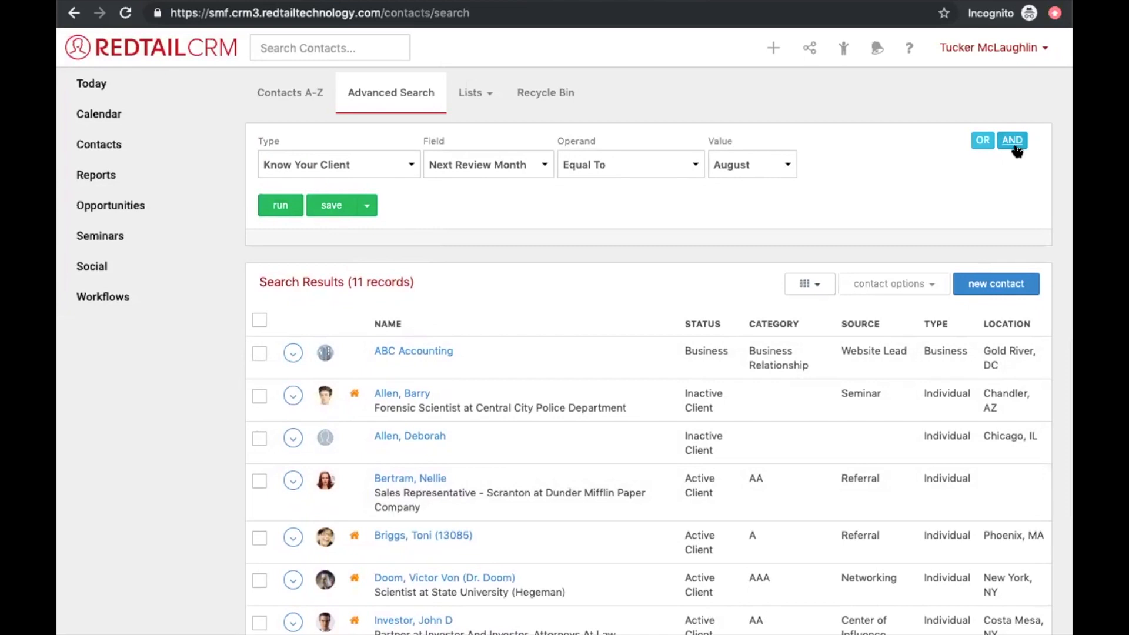
Step: Add an AND criterion limiting the search to contacts whose Status is equal to Active Client
click(1012, 141)
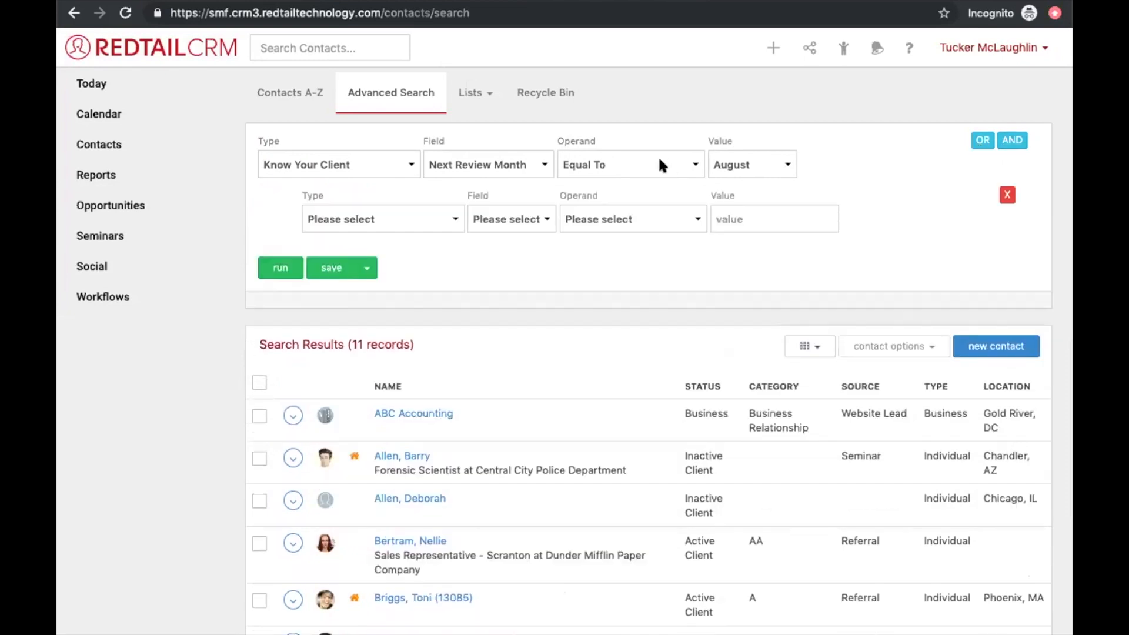
click(327, 219)
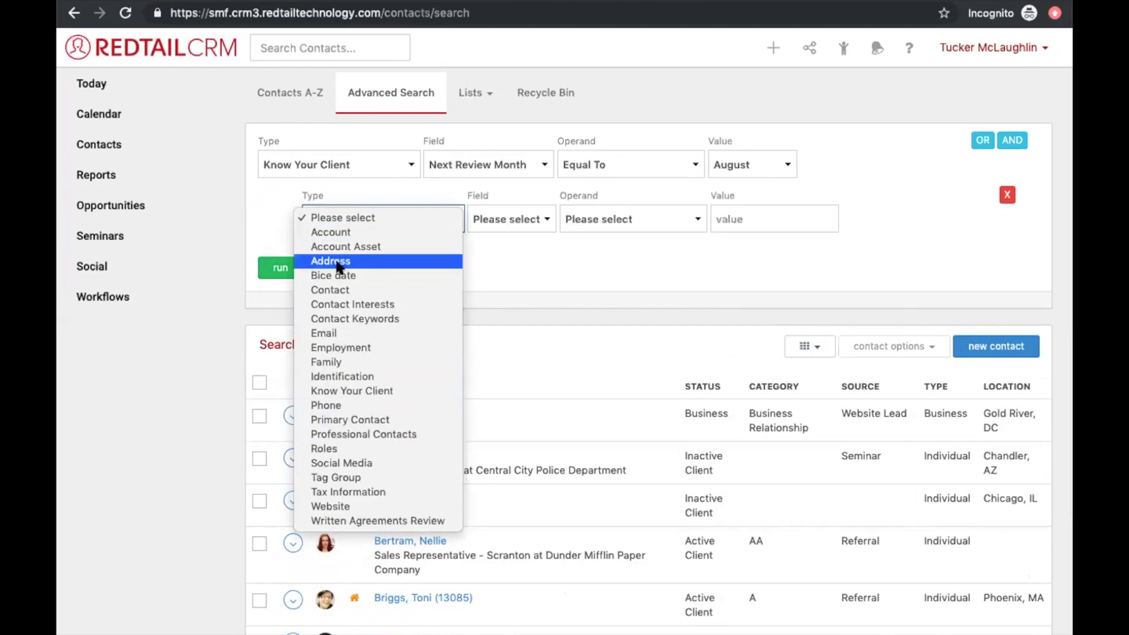
click(329, 290)
click(478, 218)
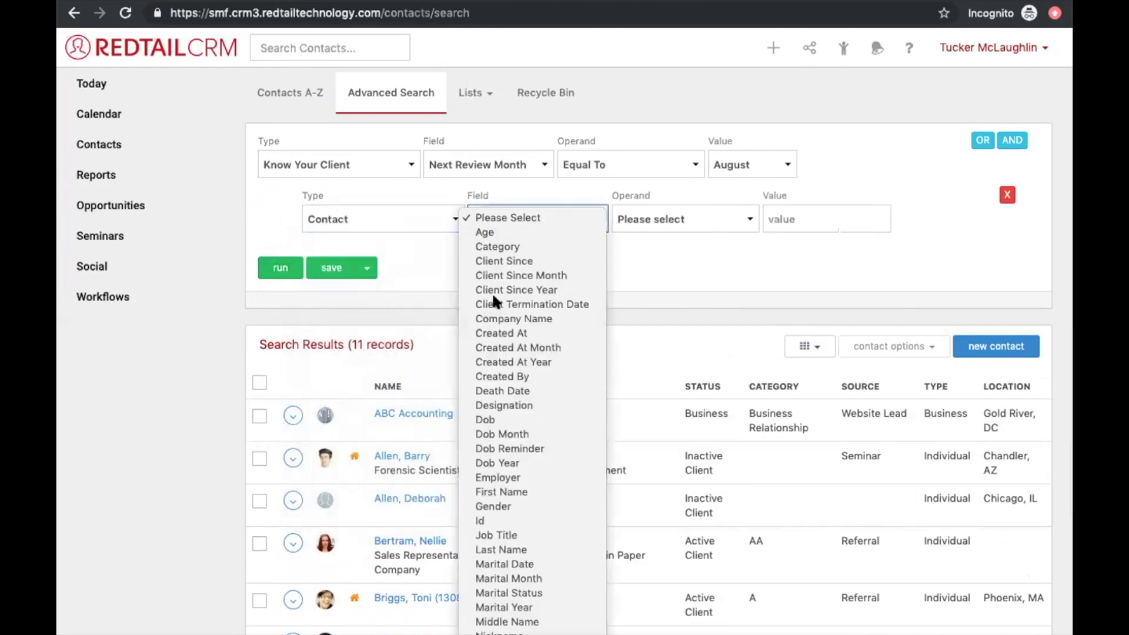
click(494, 595)
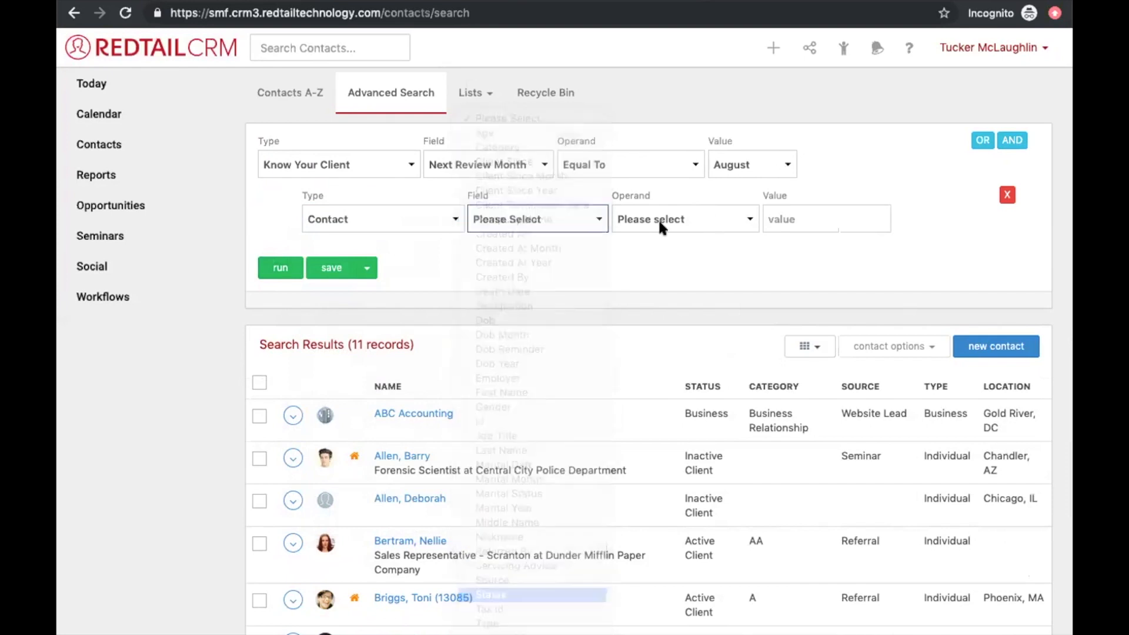
click(684, 226)
click(699, 246)
click(807, 219)
click(803, 230)
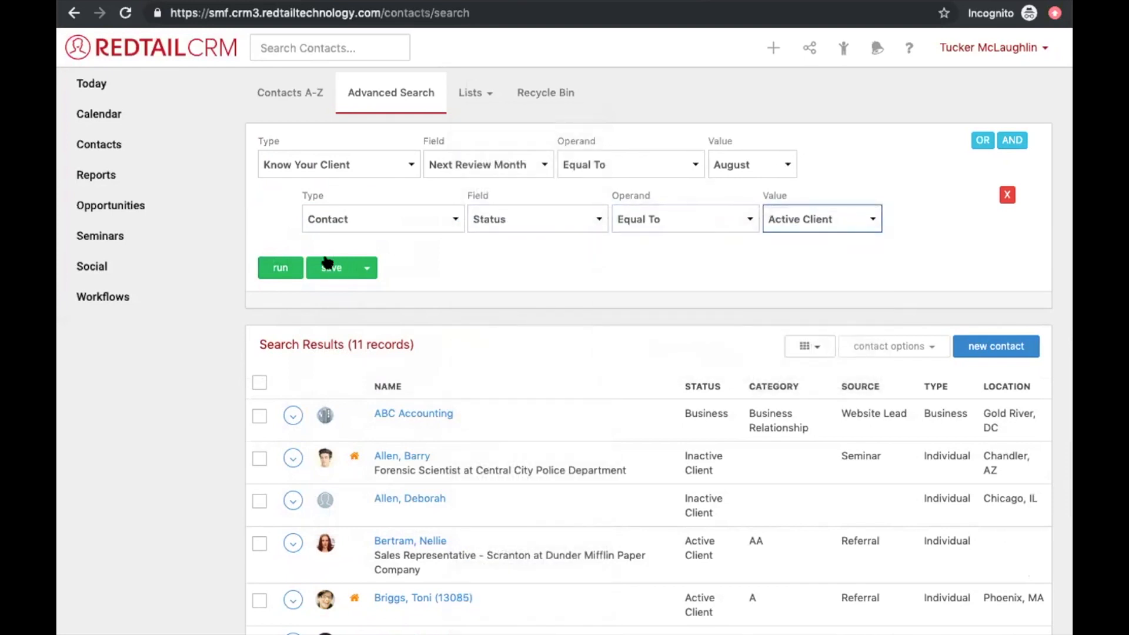
Step: Rerun the search with the status criterion and look through the resulting active clients
click(283, 270)
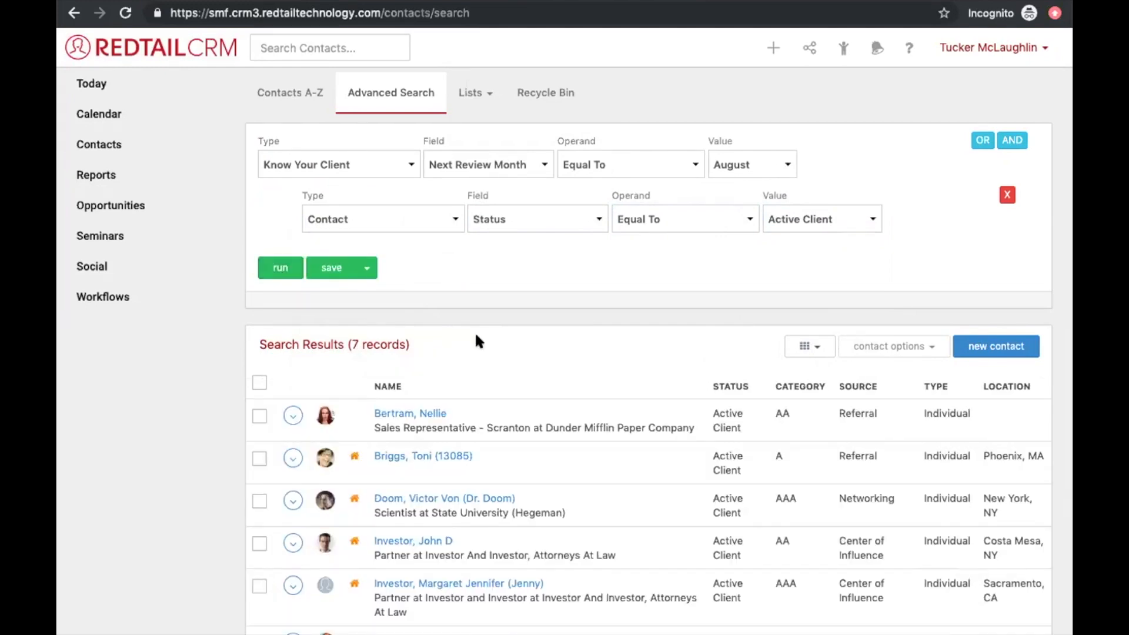
scroll(487, 349, down, 2)
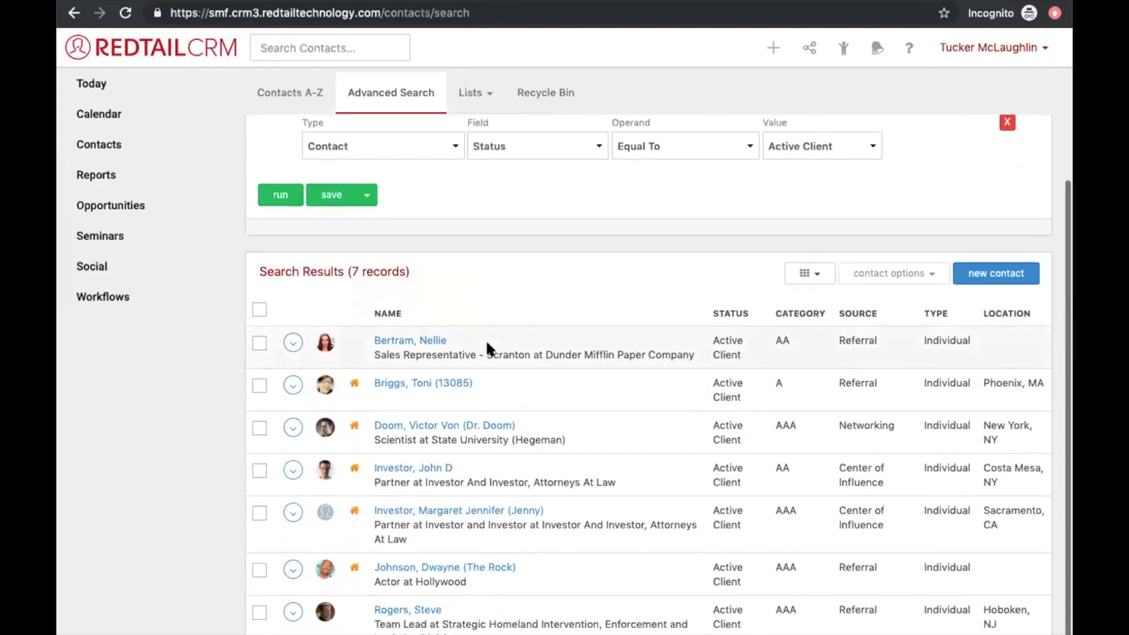
scroll(487, 347, up, 2)
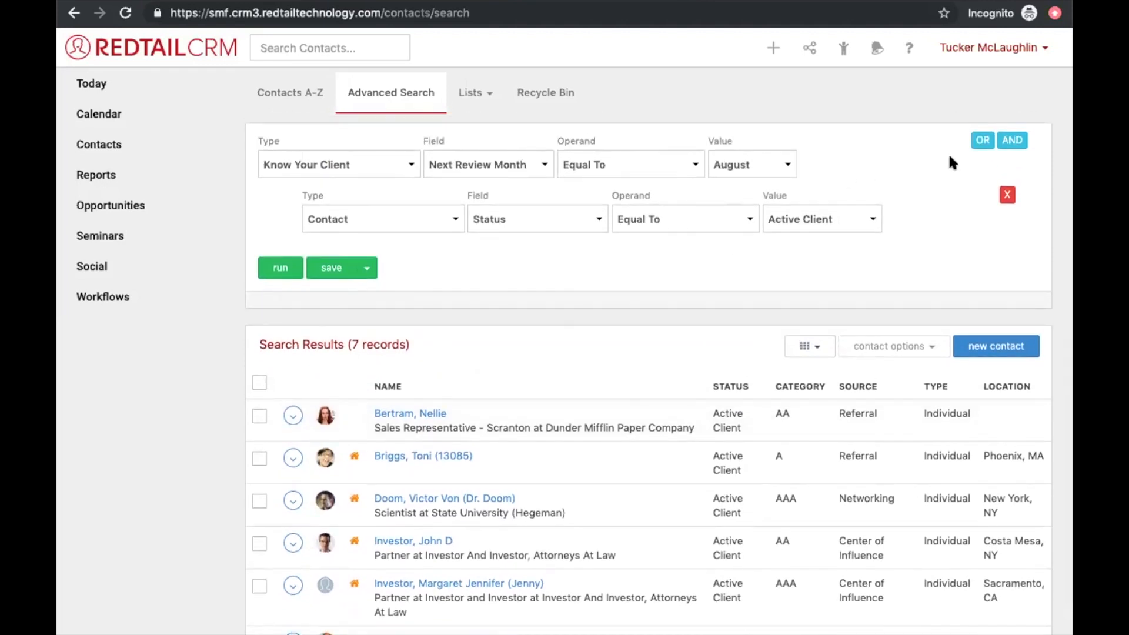
Step: Add a second AND criterion for Know Your Client Next Review Year equal to 2019
click(1011, 141)
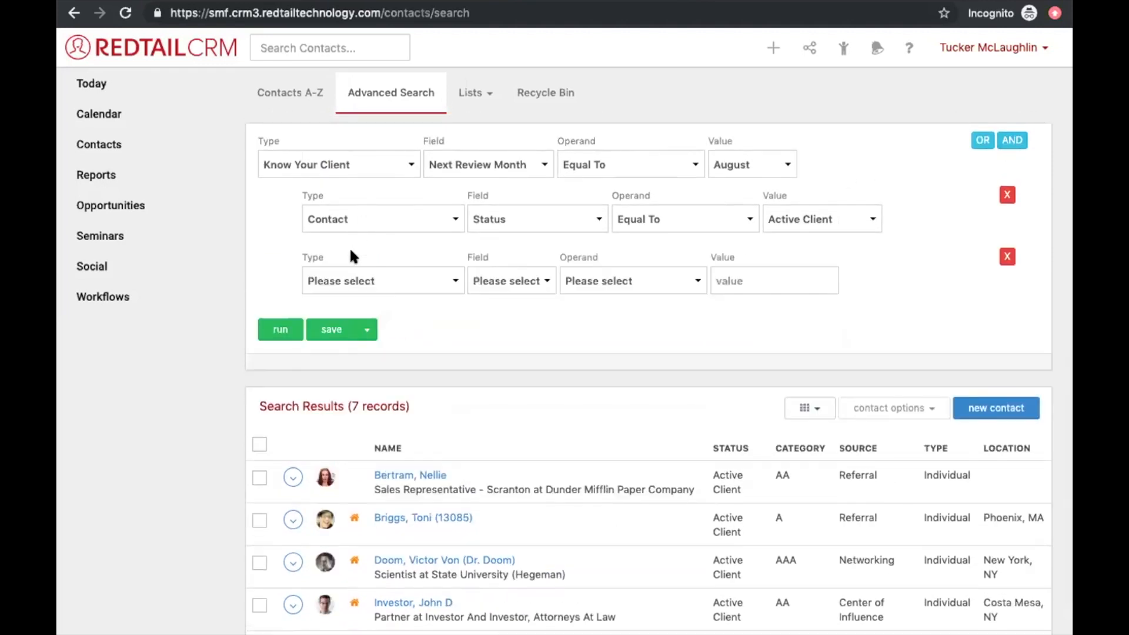
click(340, 276)
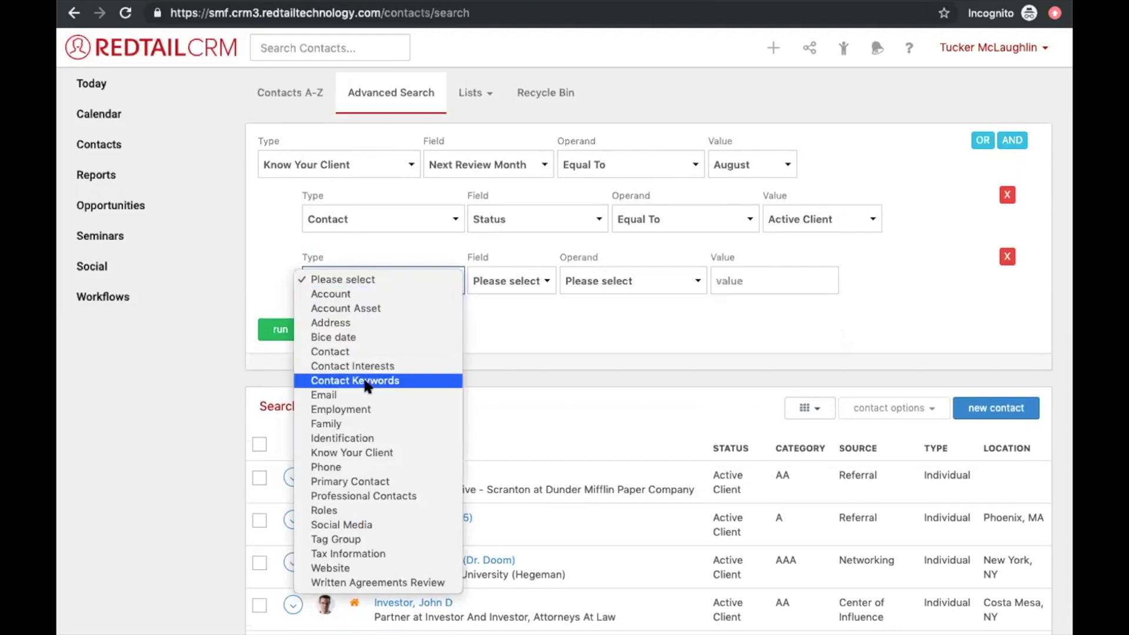
click(353, 452)
click(535, 275)
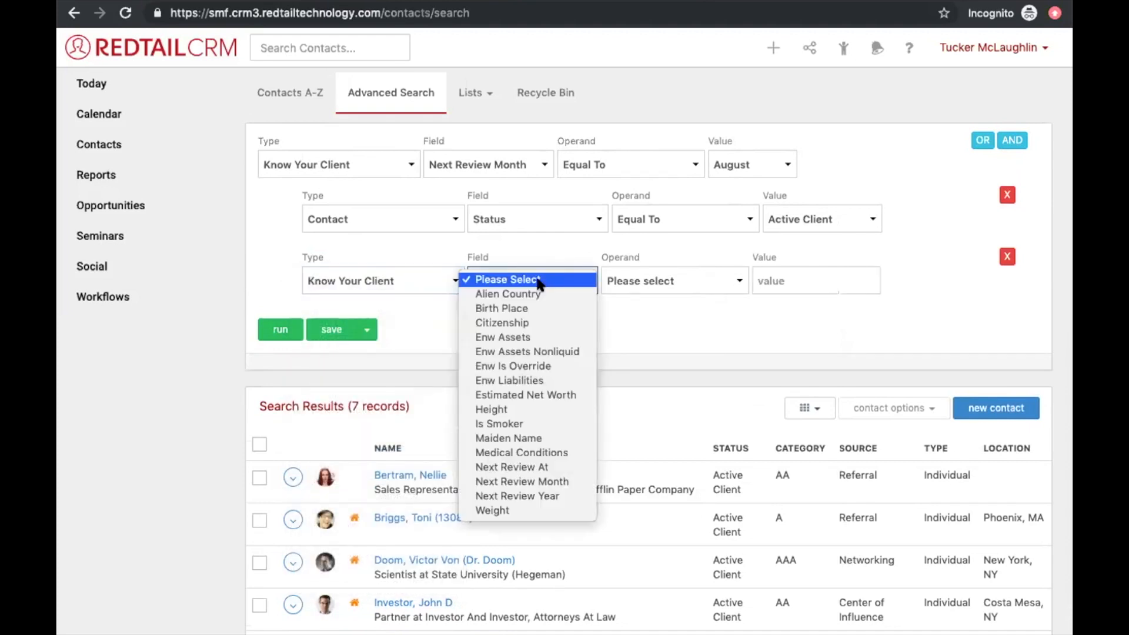
click(525, 495)
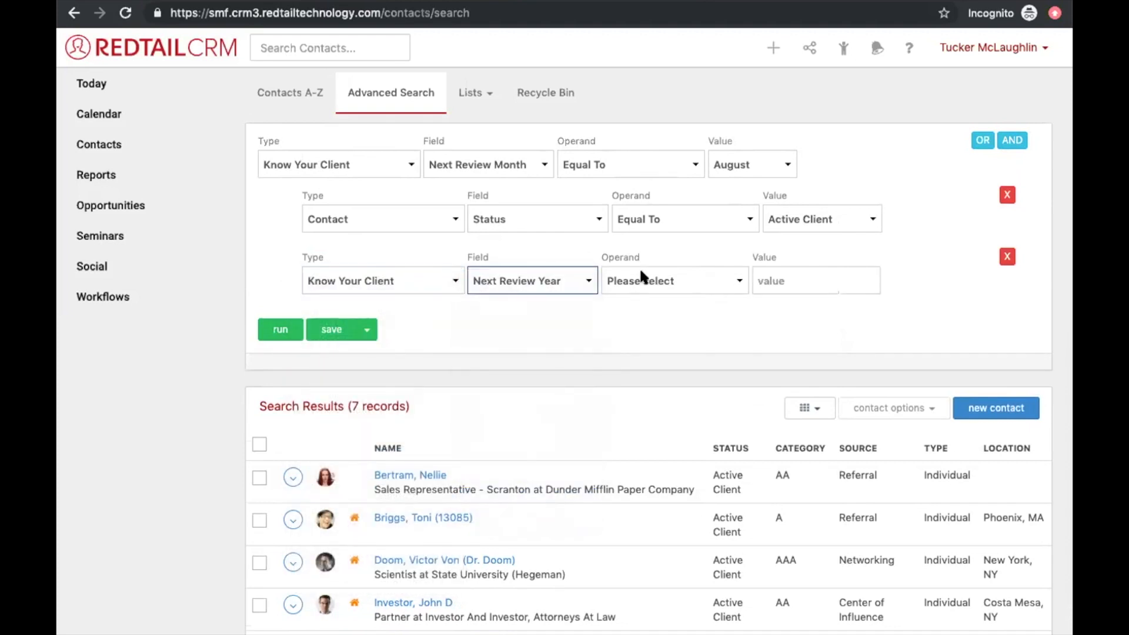
click(638, 280)
click(643, 307)
click(762, 281)
text(2019)
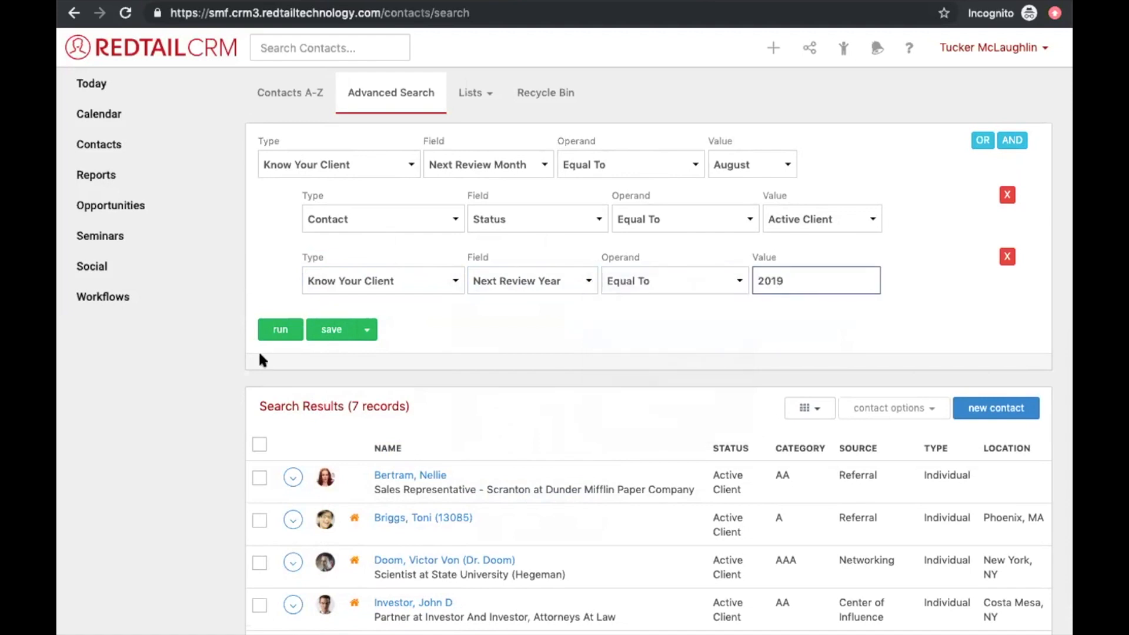
Step: Run the three-criteria search, and view the form for saving it as a QuickList without saving
click(283, 333)
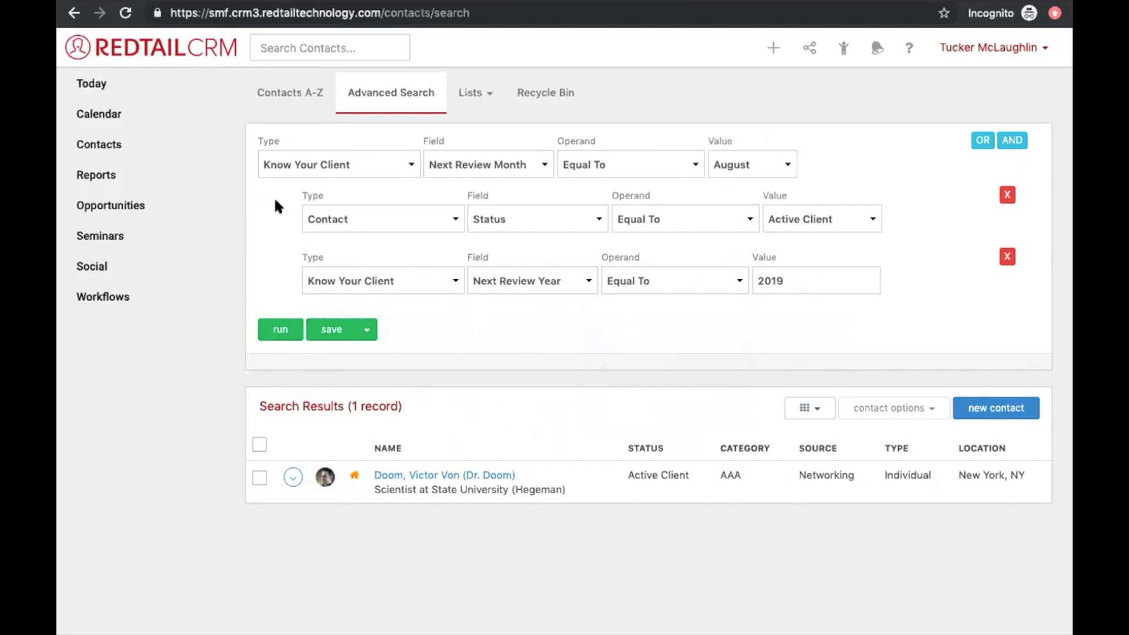
click(336, 329)
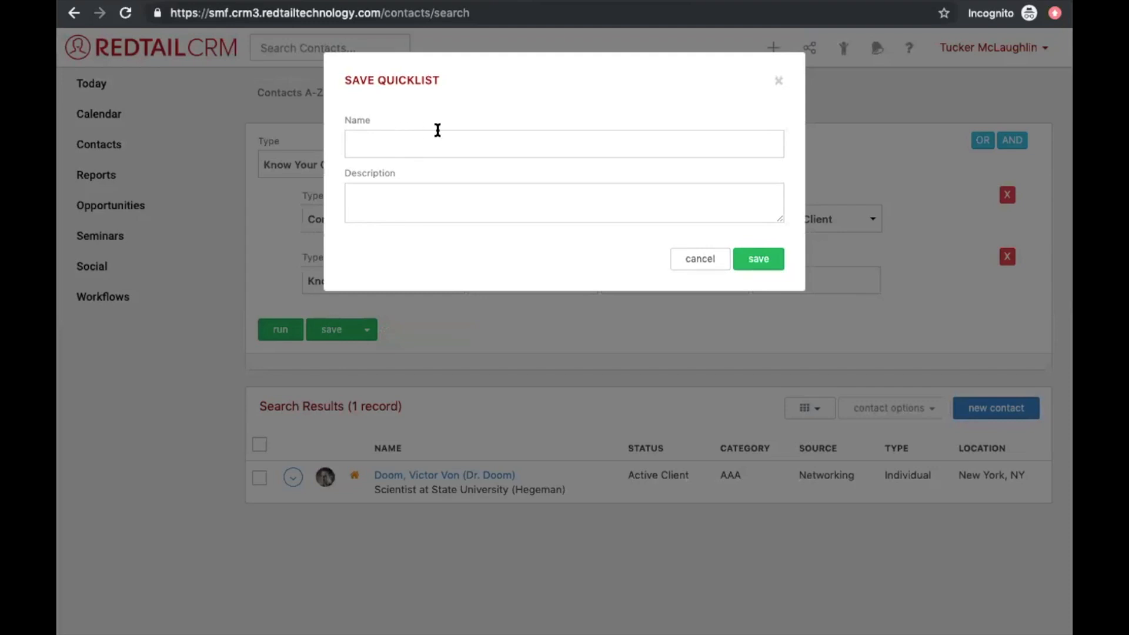
click(779, 80)
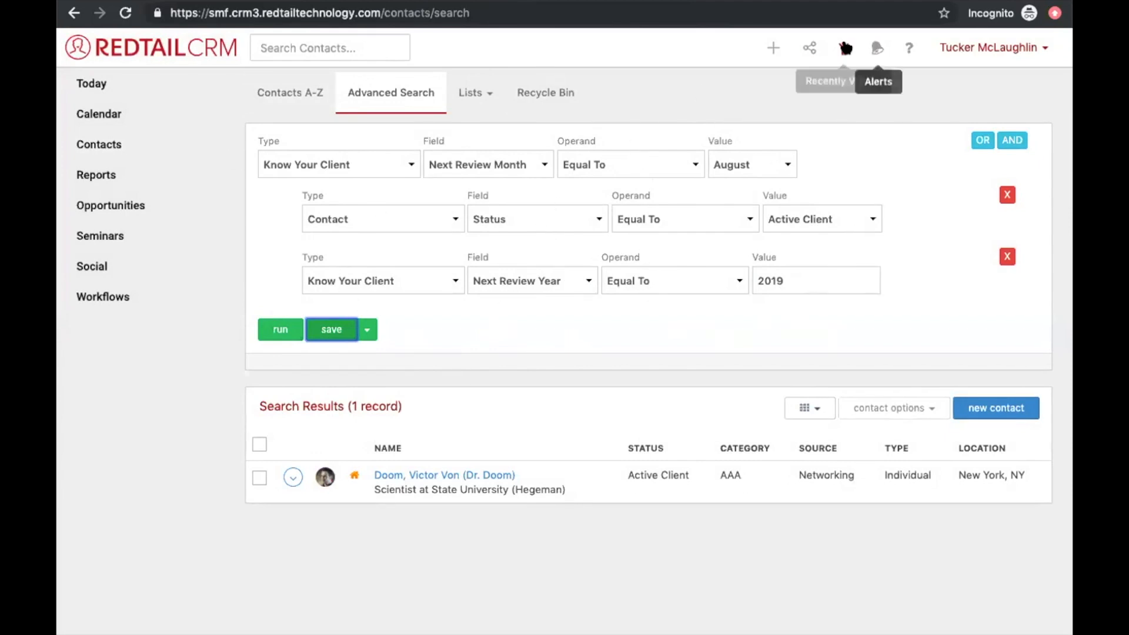
Step: Open the saved Client Reviews QuickList from the list of existing QuickLists
click(845, 47)
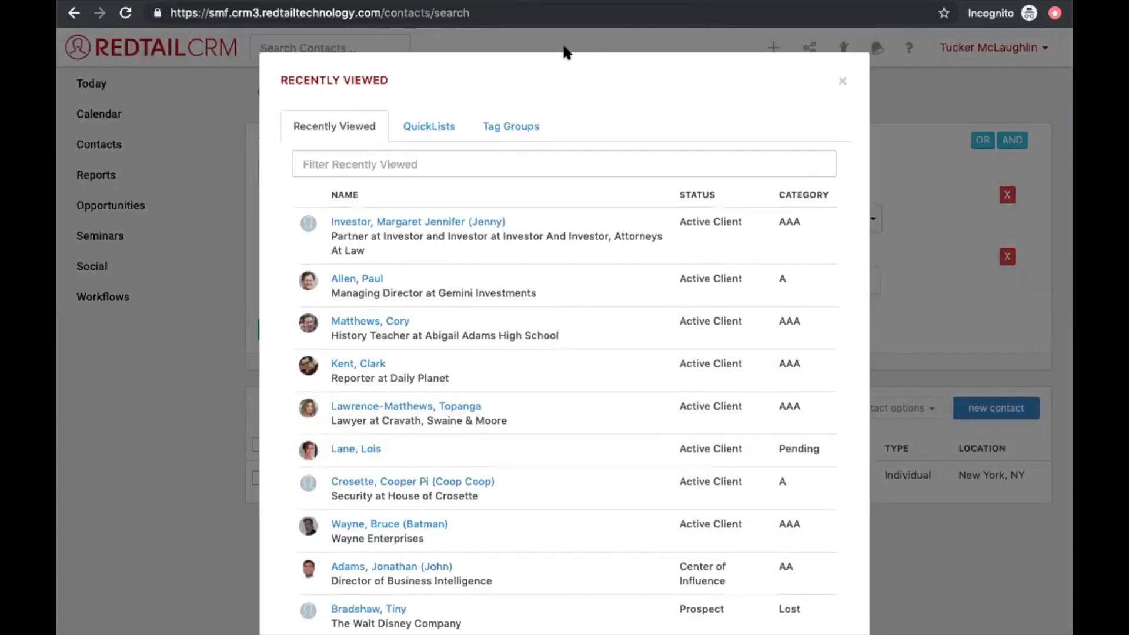
click(434, 130)
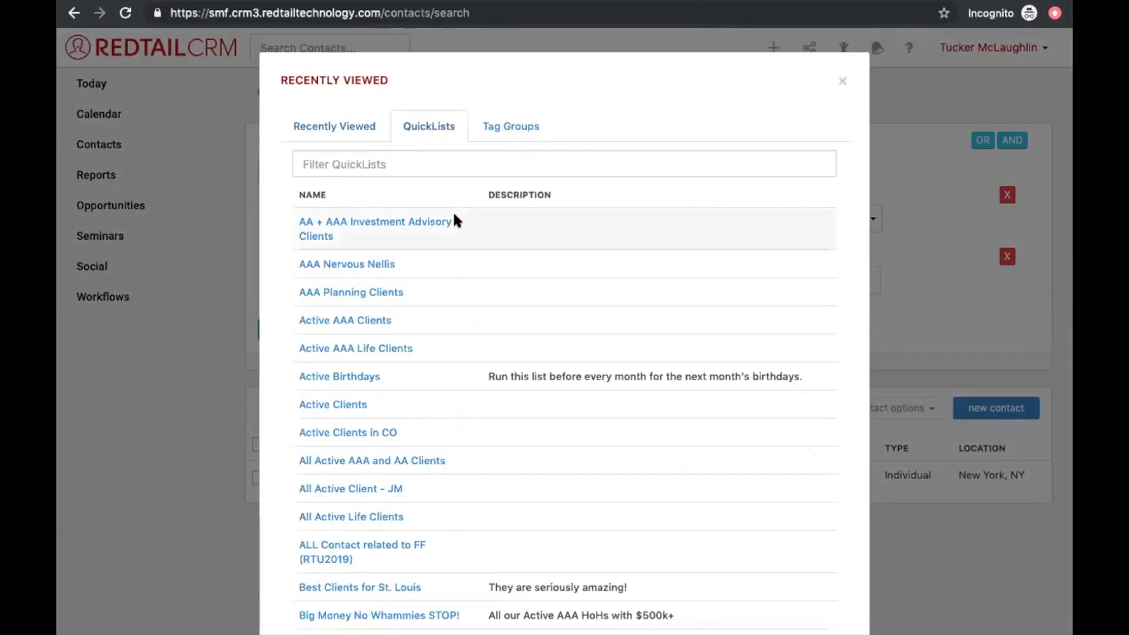
scroll(453, 212, down, 5)
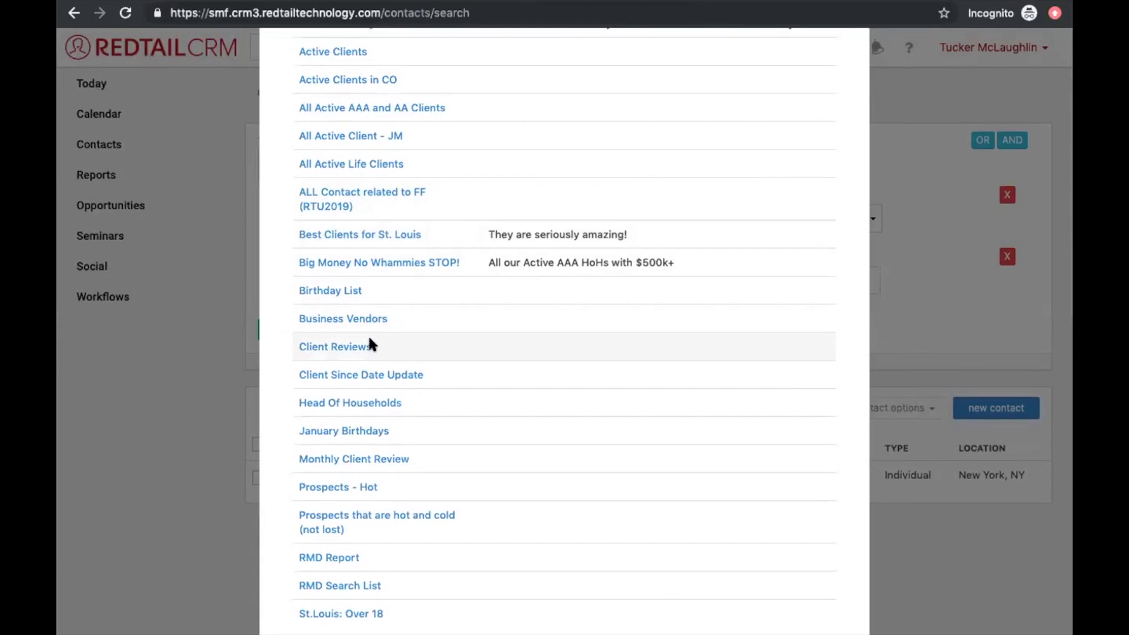
drag(280, 337, 350, 343)
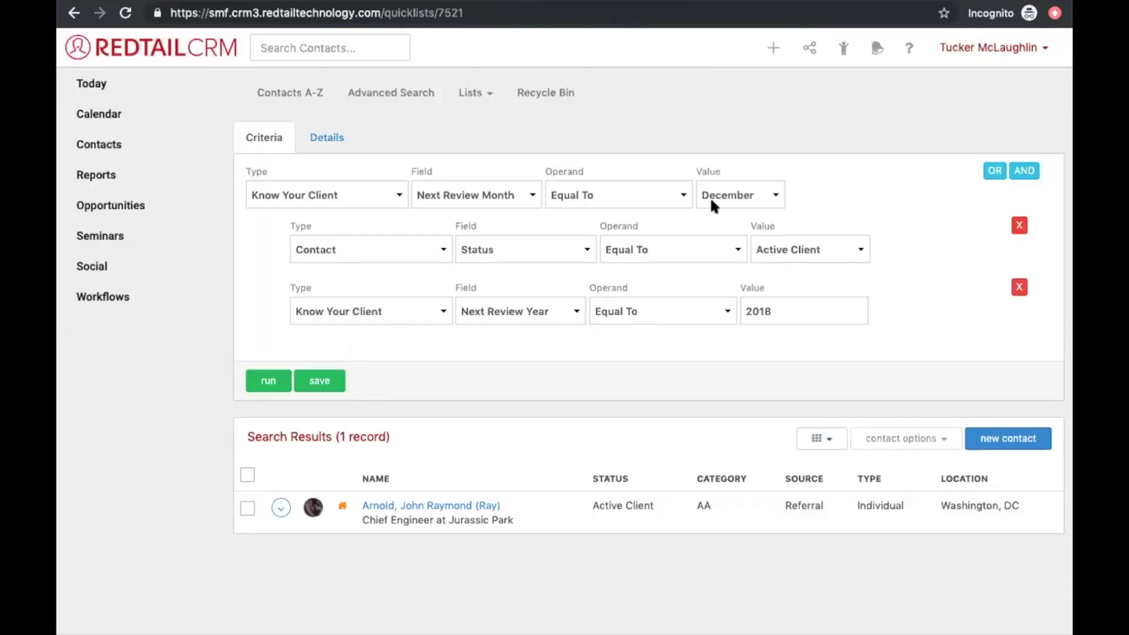
Step: Set the QuickList's Next Review Month criterion to September and run it
click(710, 197)
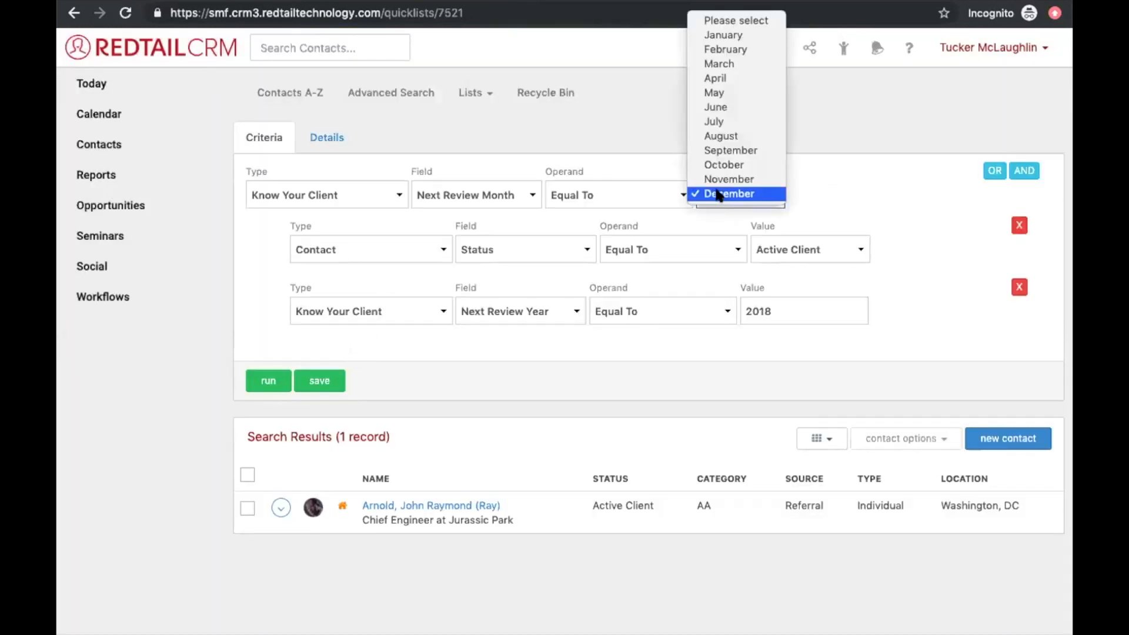
click(747, 151)
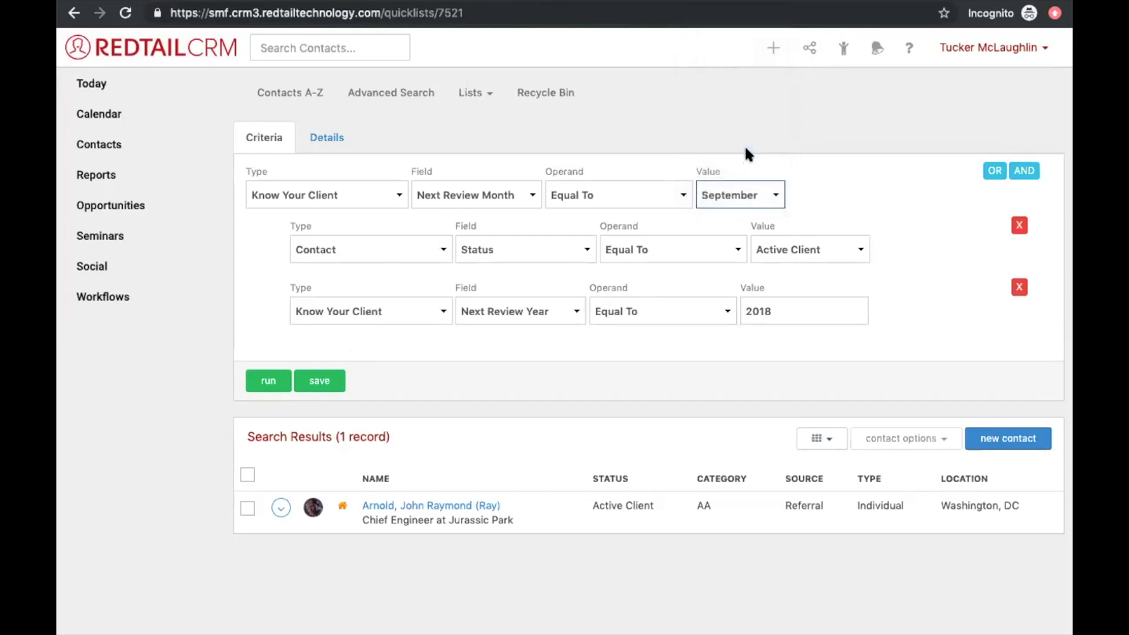
click(266, 385)
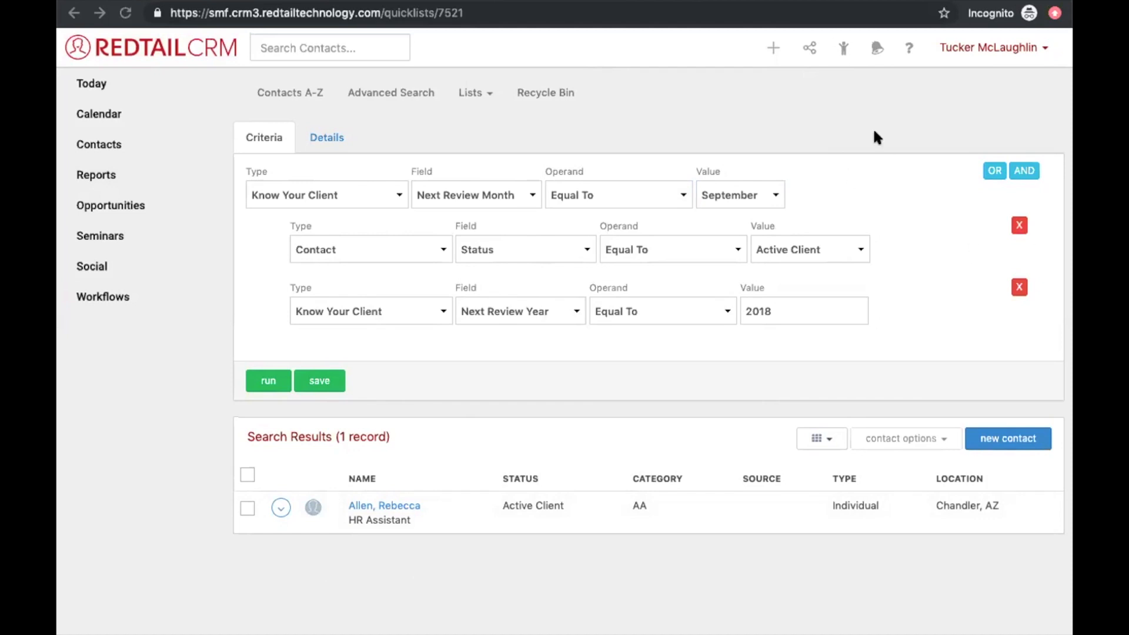
Step: Open the Today dashboard overview to check today's reviews
click(76, 87)
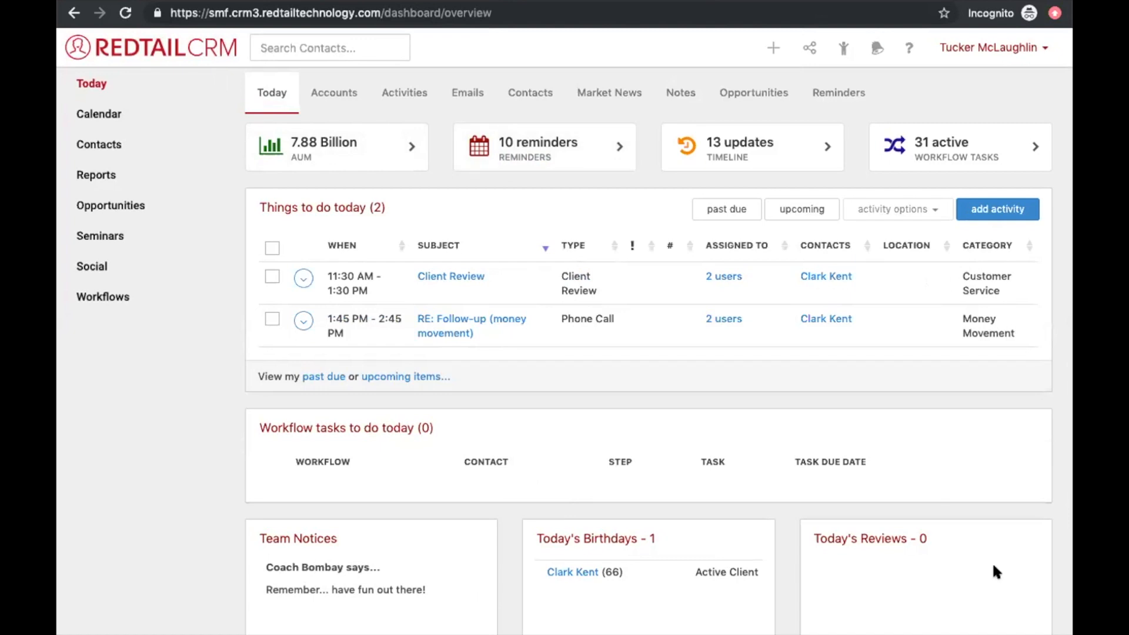
Step: Check Today's Reviews on the dashboard, and filter the reminders list to show Client Review reminders
double_click(851, 535)
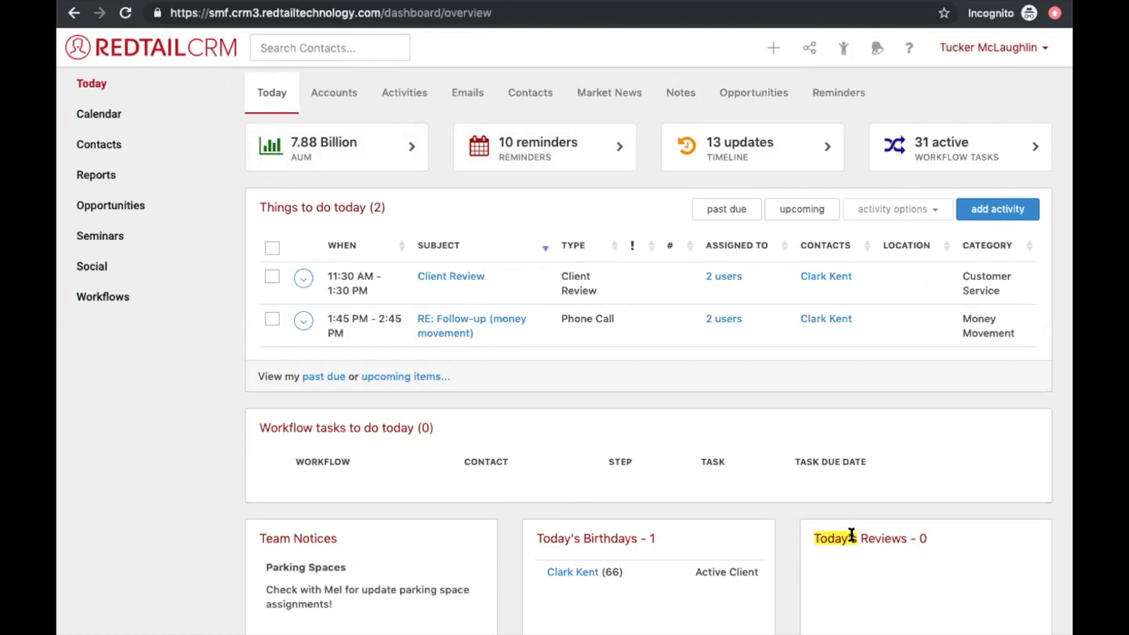
triple_click(851, 535)
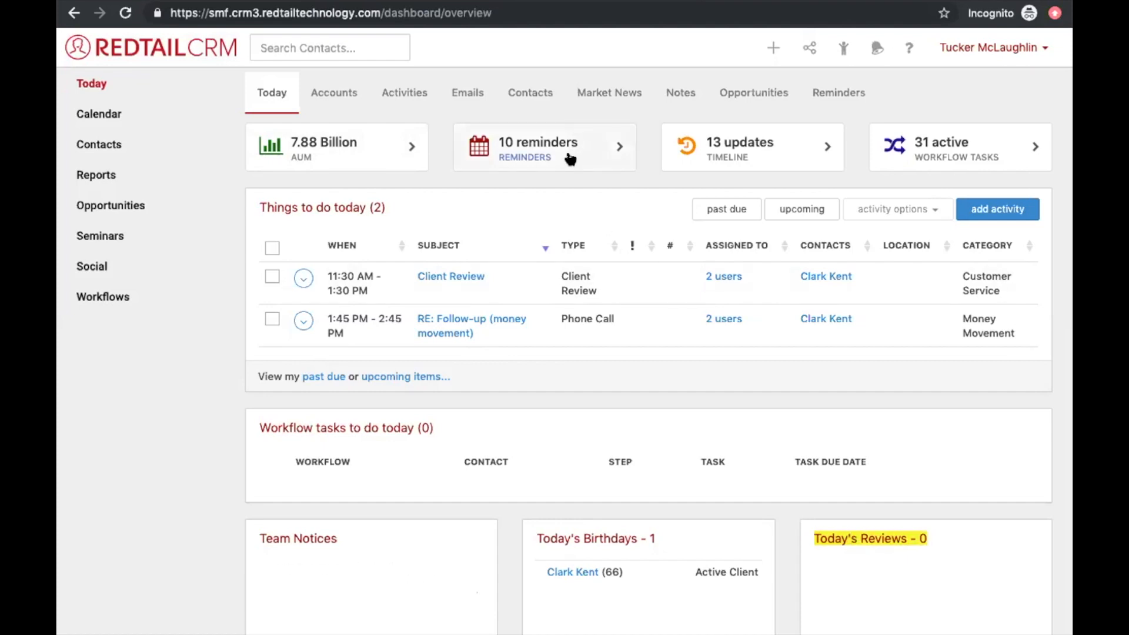
click(847, 94)
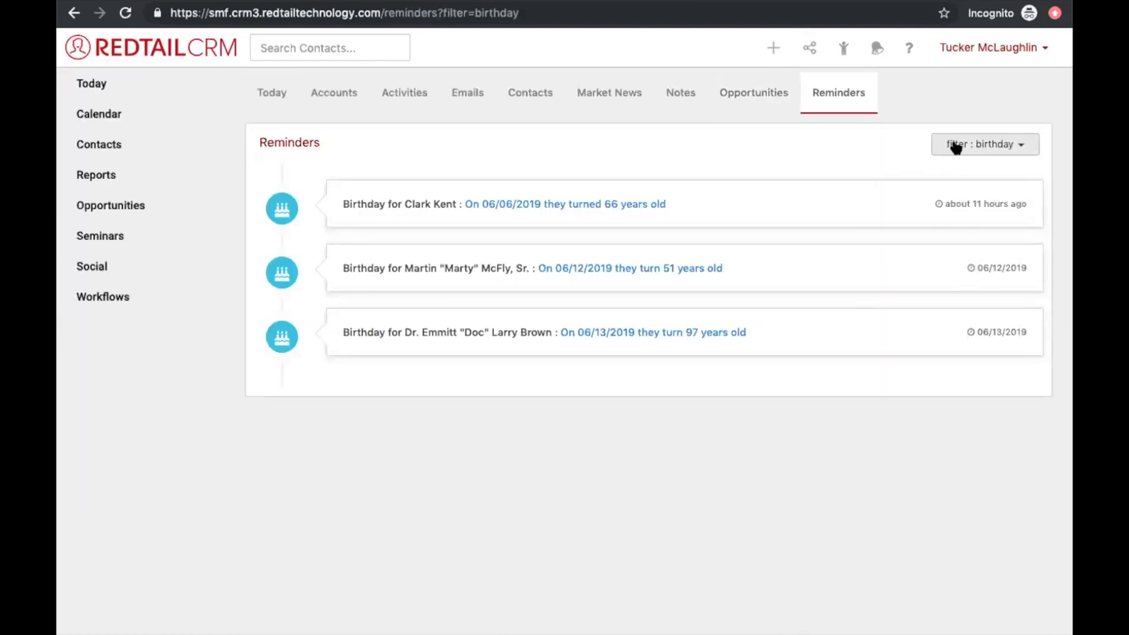
click(948, 150)
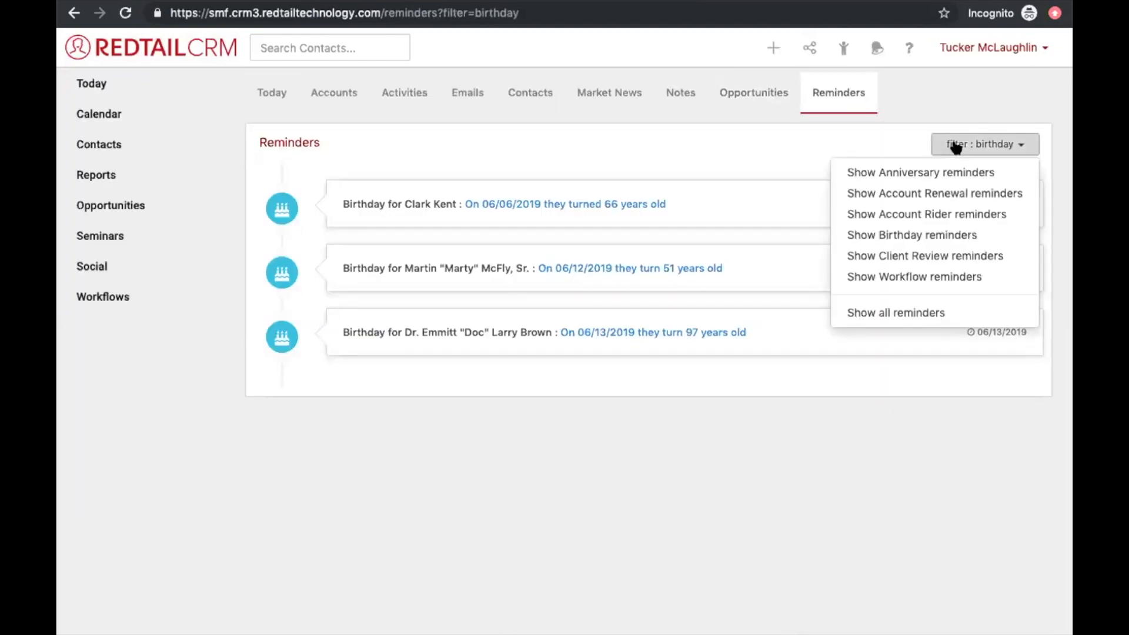
click(905, 257)
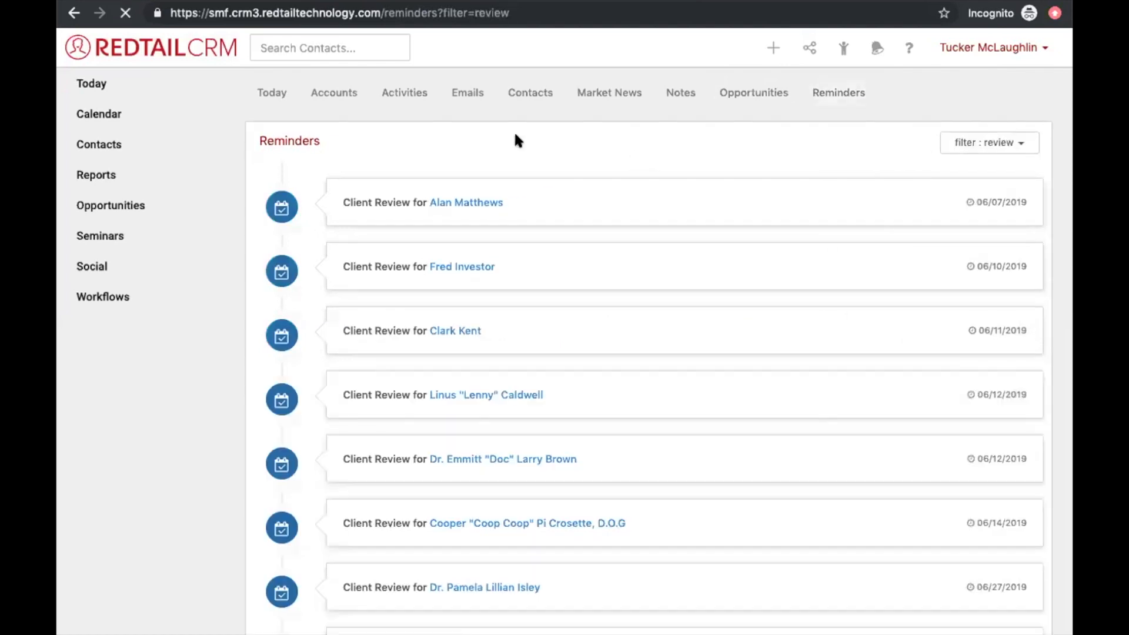
Step: Look through the filtered Client Review reminders and their dates
scroll(499, 137, down, 3)
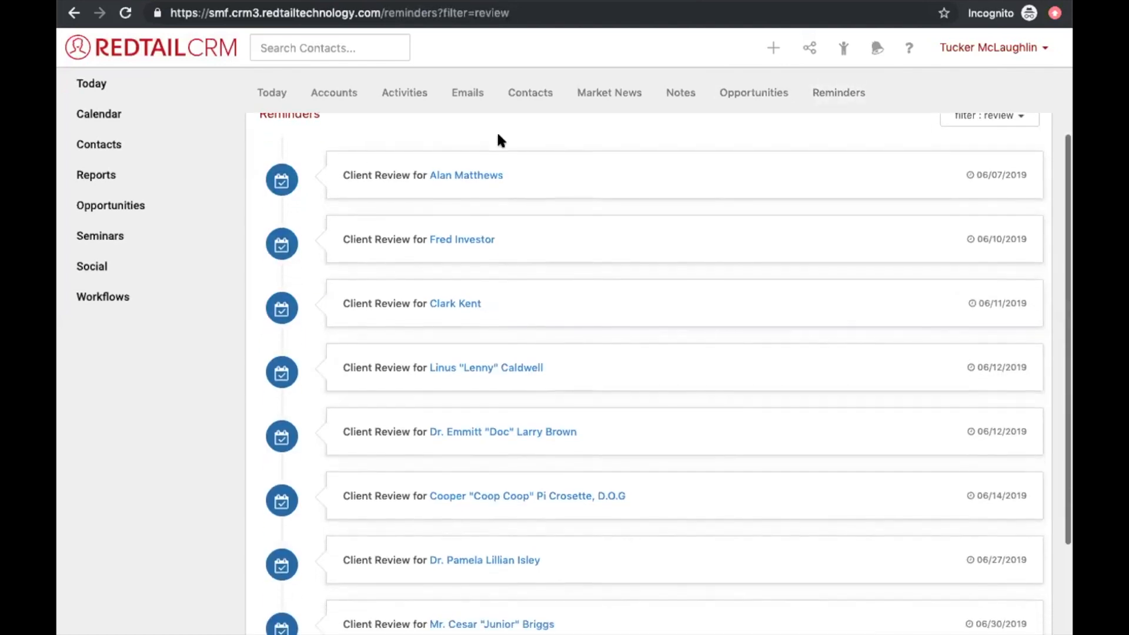
scroll(499, 141, down, 2)
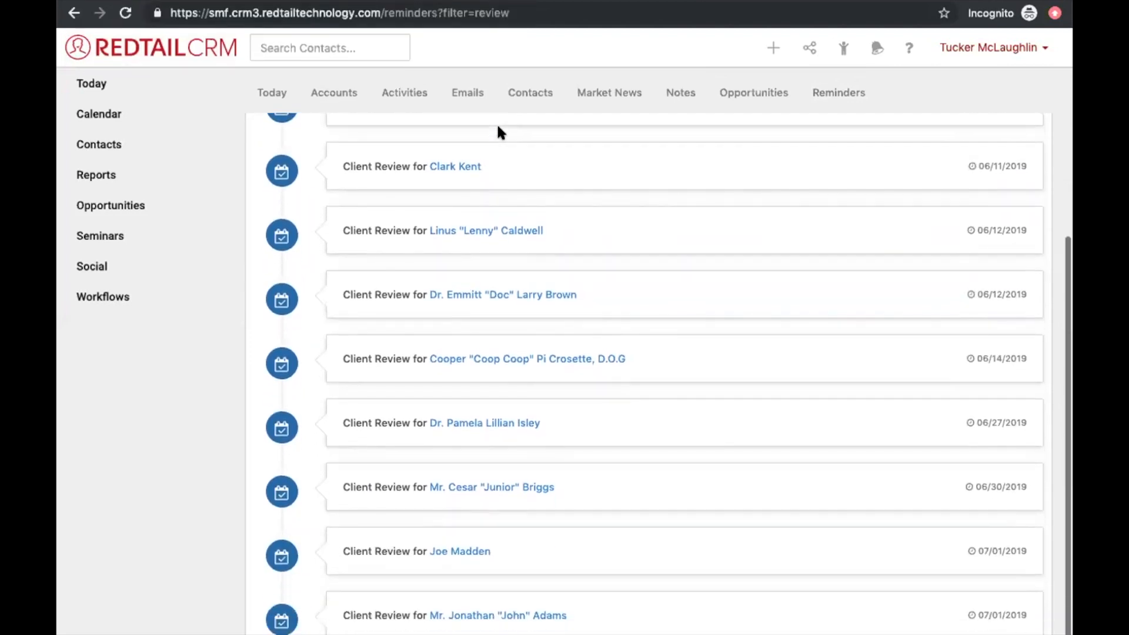
scroll(499, 139, up, 4)
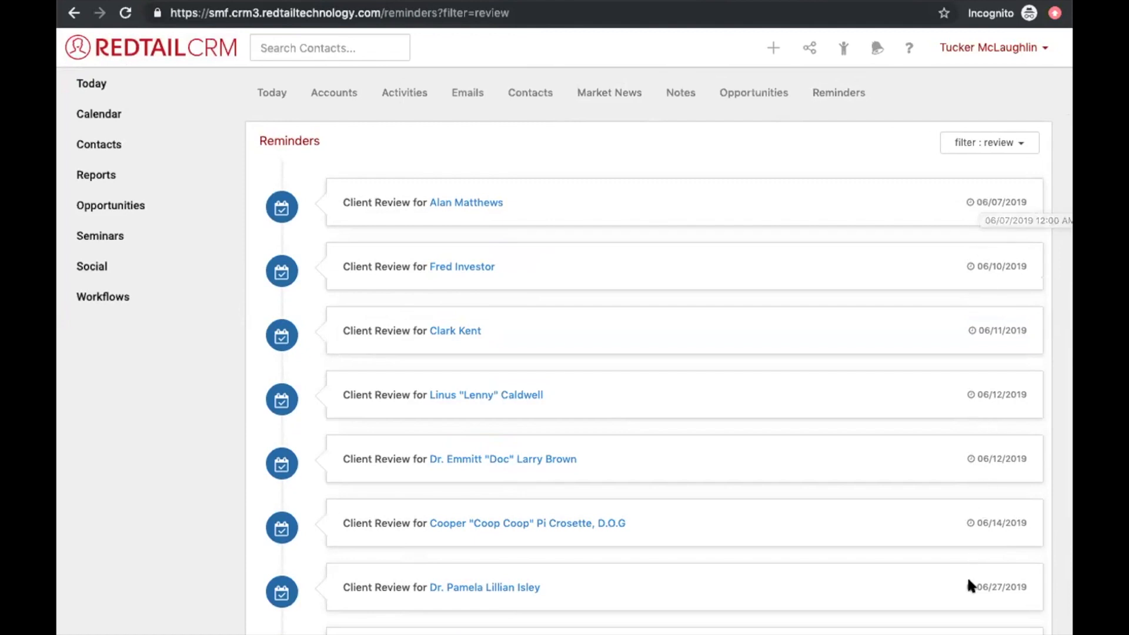
scroll(967, 576, down, 3)
scroll(981, 587, up, 4)
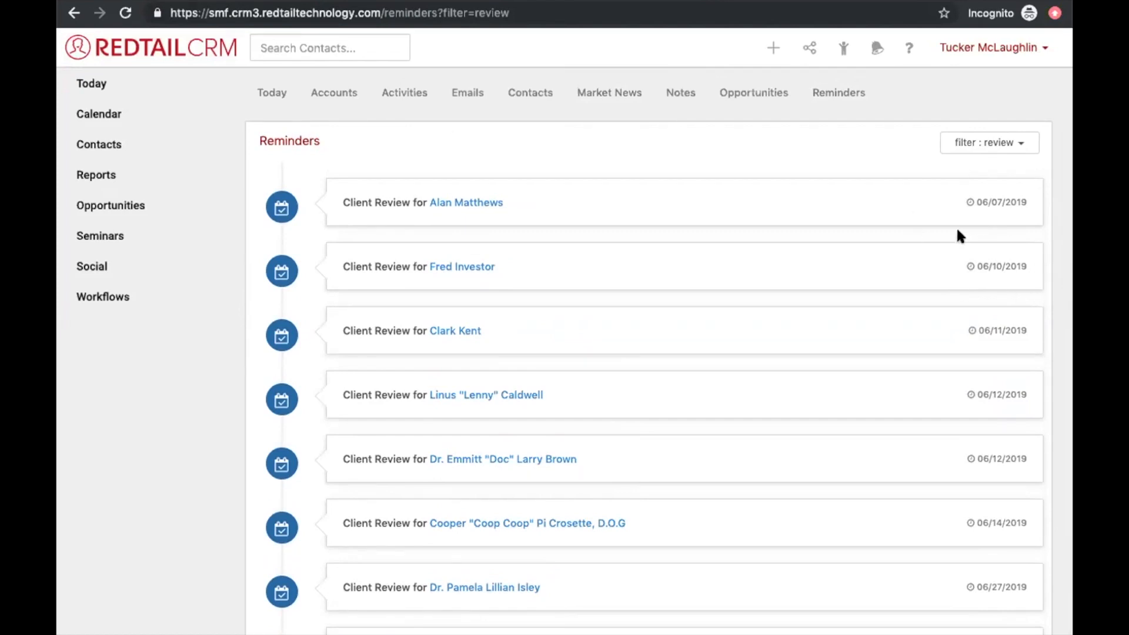
Step: Open the user preferences and view the Client Review Reminder settings under Dashboard Reminders
click(1000, 57)
click(912, 103)
scroll(729, 197, down, 3)
scroll(729, 197, down, 15)
scroll(730, 198, down, 8)
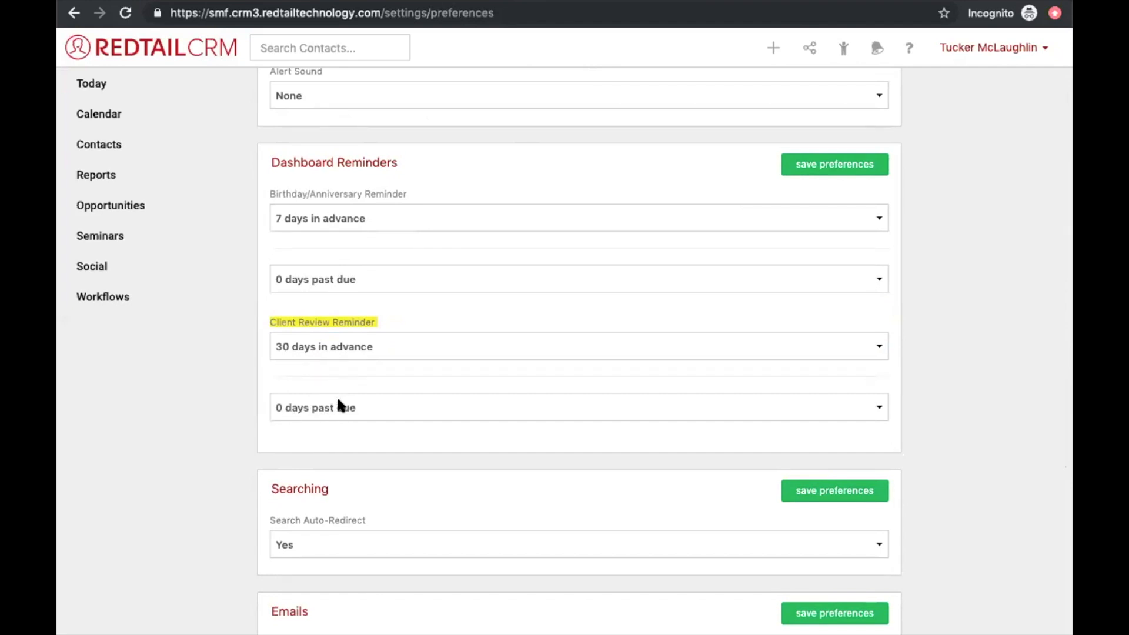
Step: Return to the reminders from the Today dashboard, filter them to Client Review again, and check the review dates
click(125, 86)
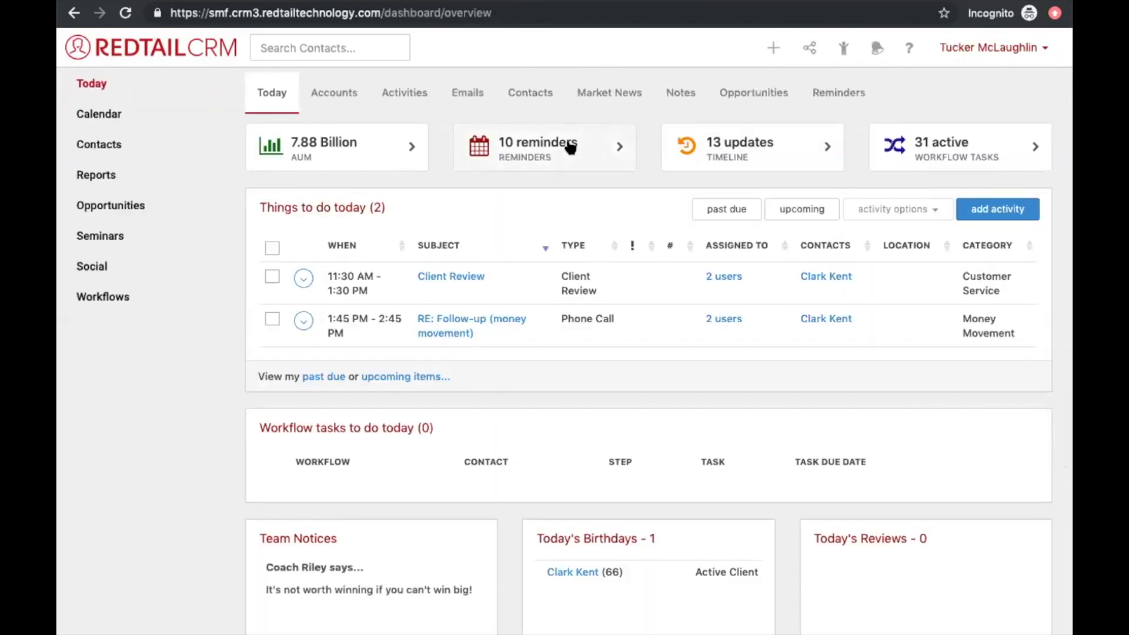
click(586, 143)
click(971, 147)
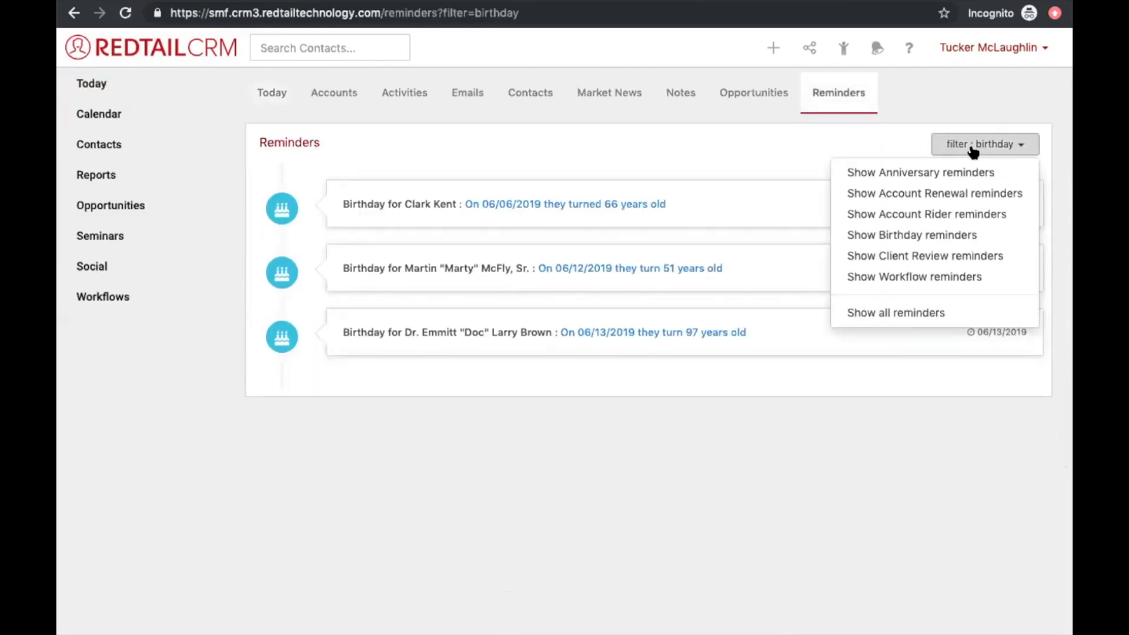
click(922, 254)
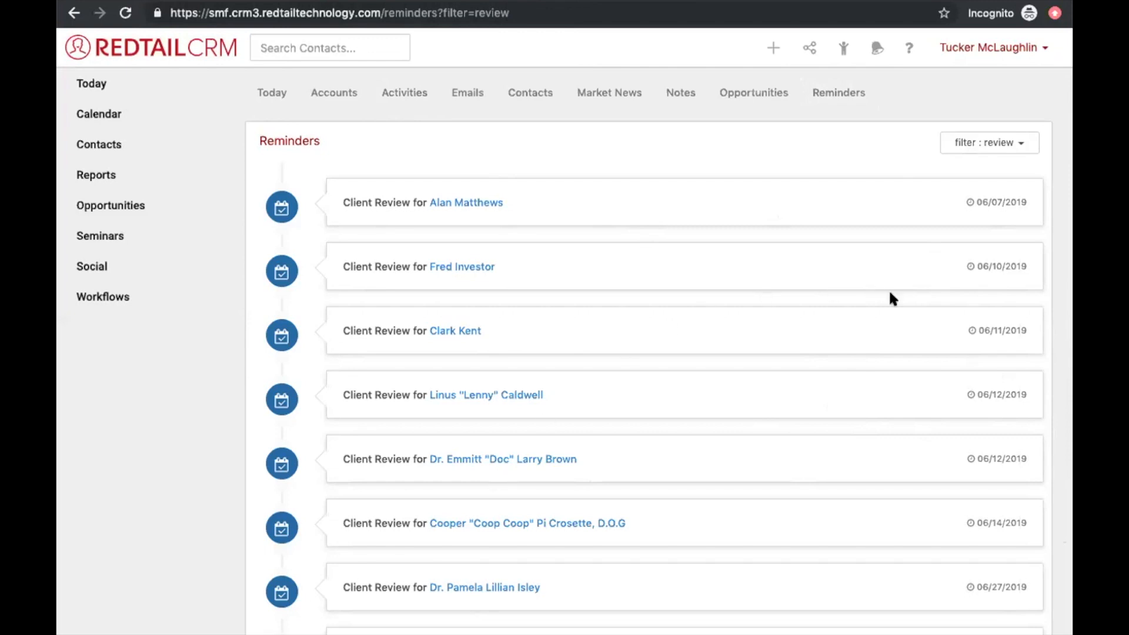
scroll(890, 295, down, 1)
scroll(888, 292, up, 1)
drag(1028, 266, 965, 266)
click(703, 285)
Step: Open the calendar, check the option for showing or hiding client reviews, and display the current week
click(116, 115)
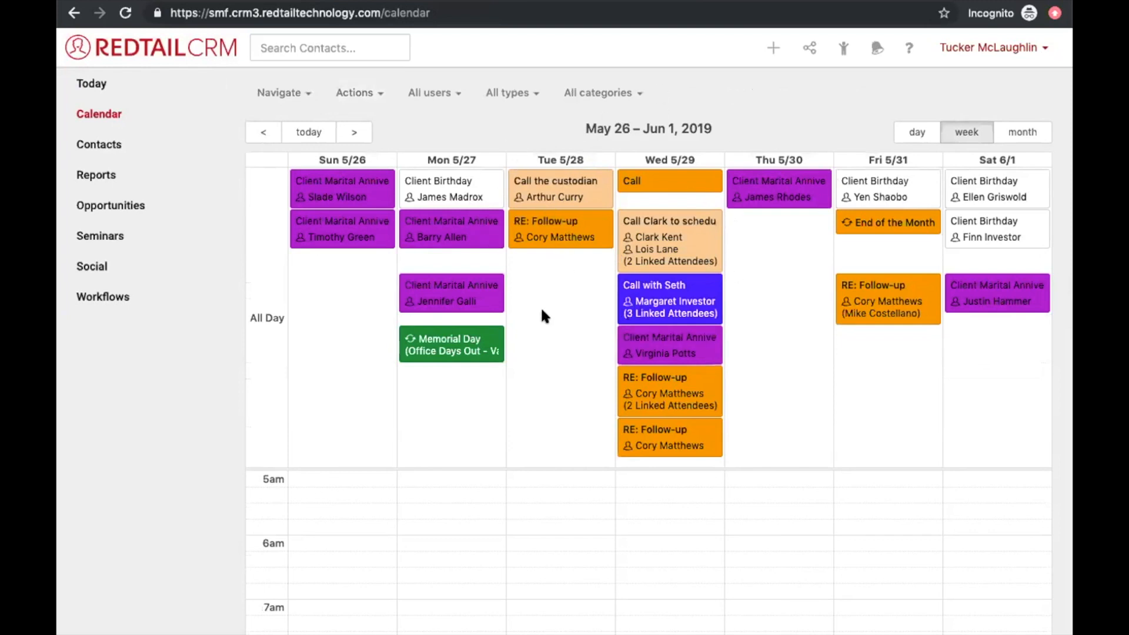
click(343, 100)
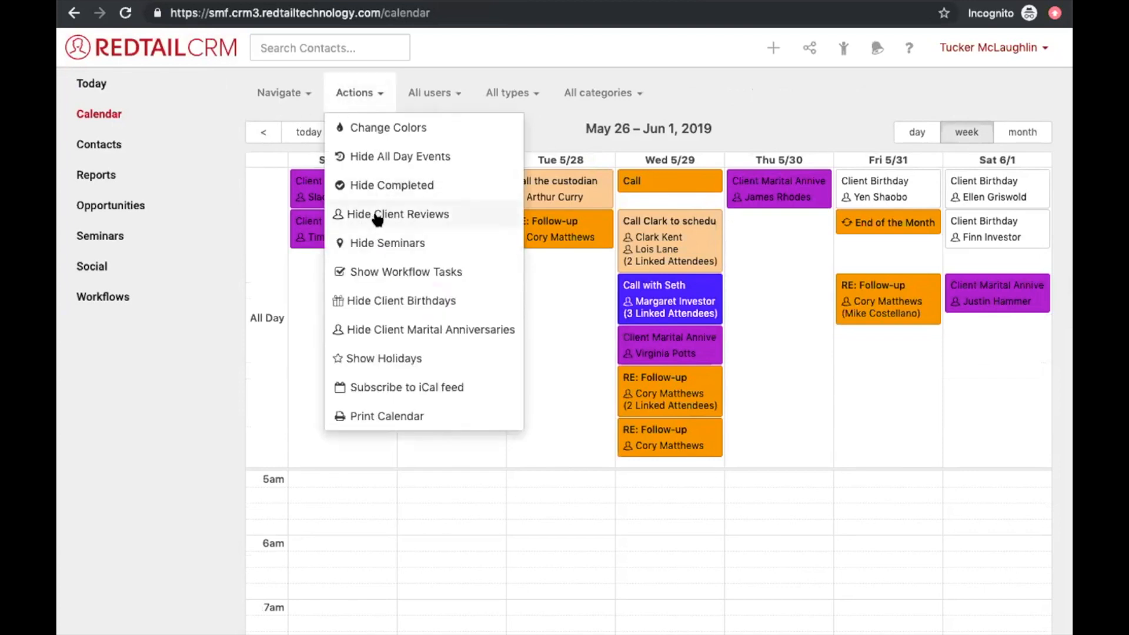
click(507, 127)
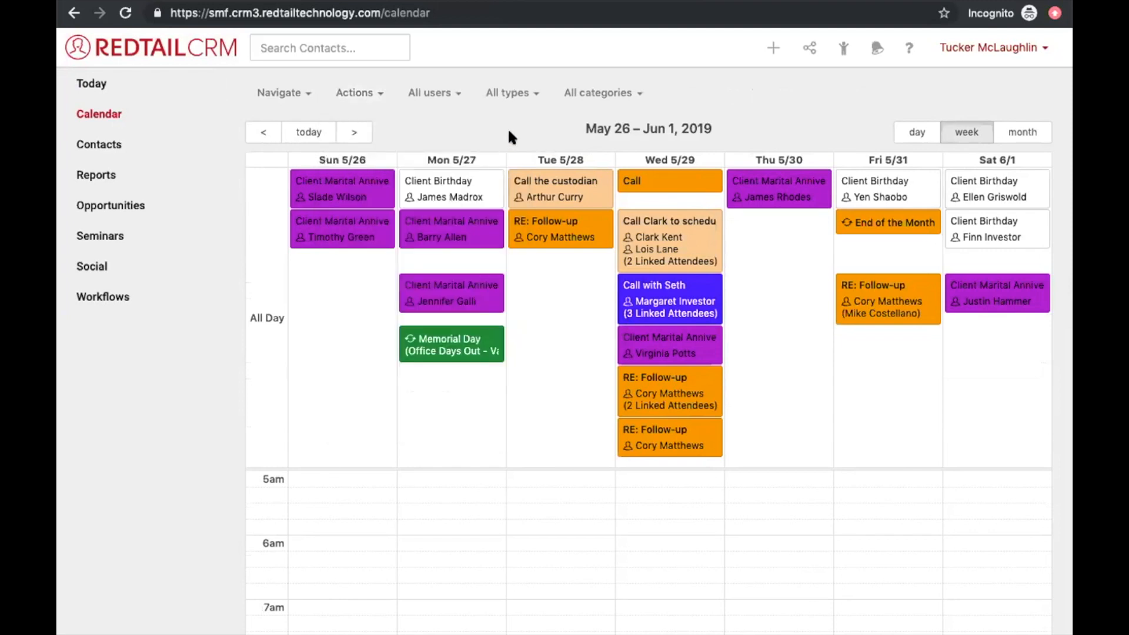
click(323, 133)
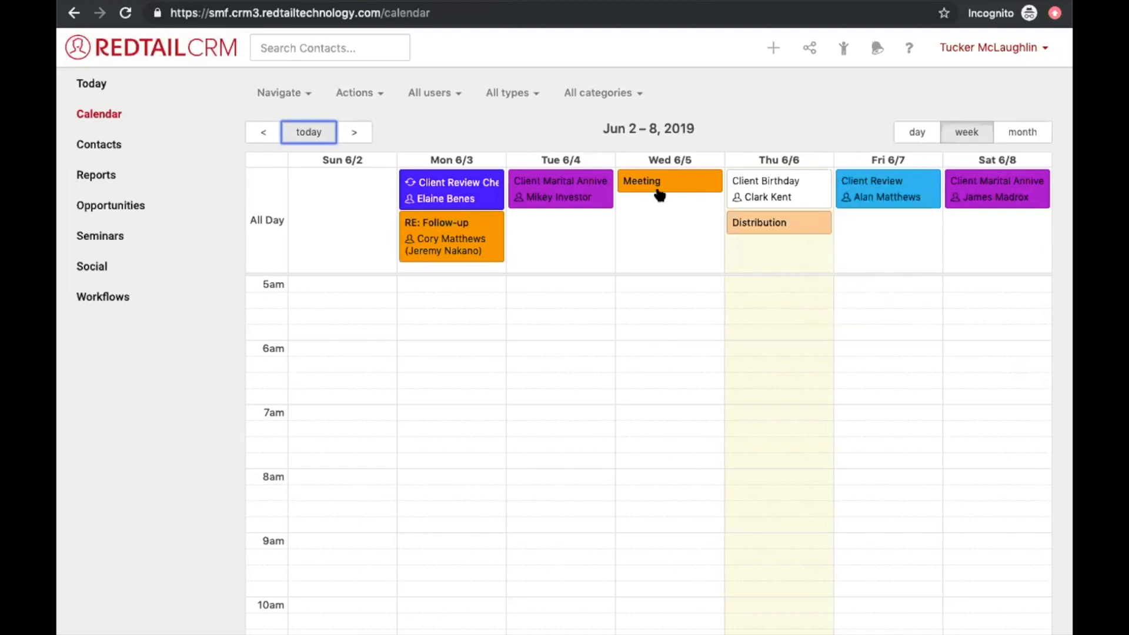
Step: View the background color set for Reviews among the calendar's reminder colors, and leave without saving
click(391, 96)
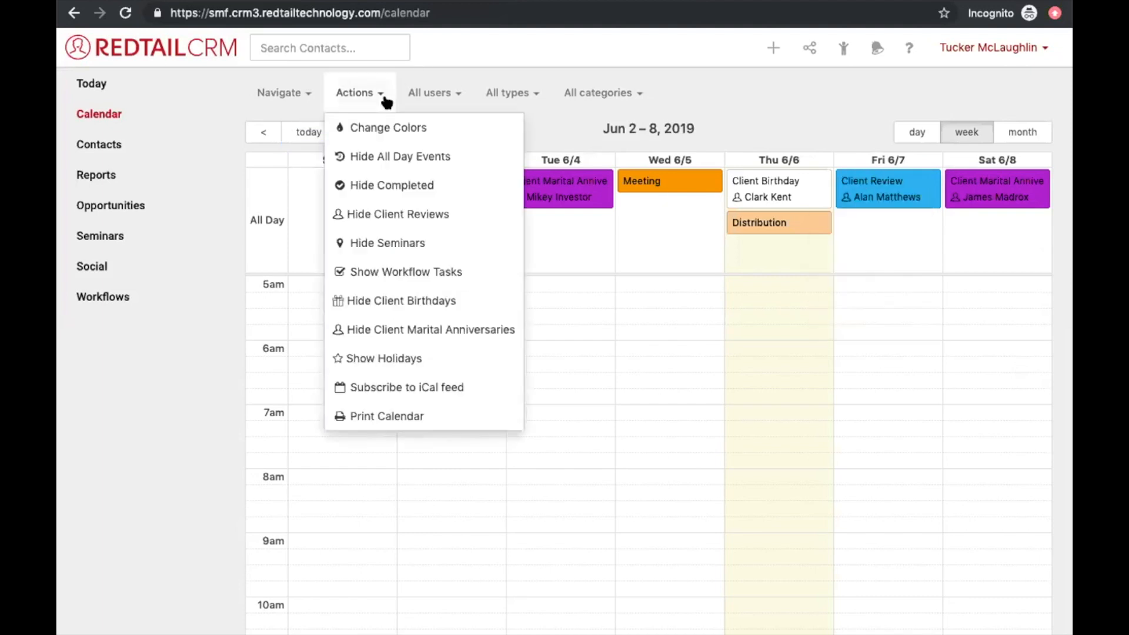
click(377, 130)
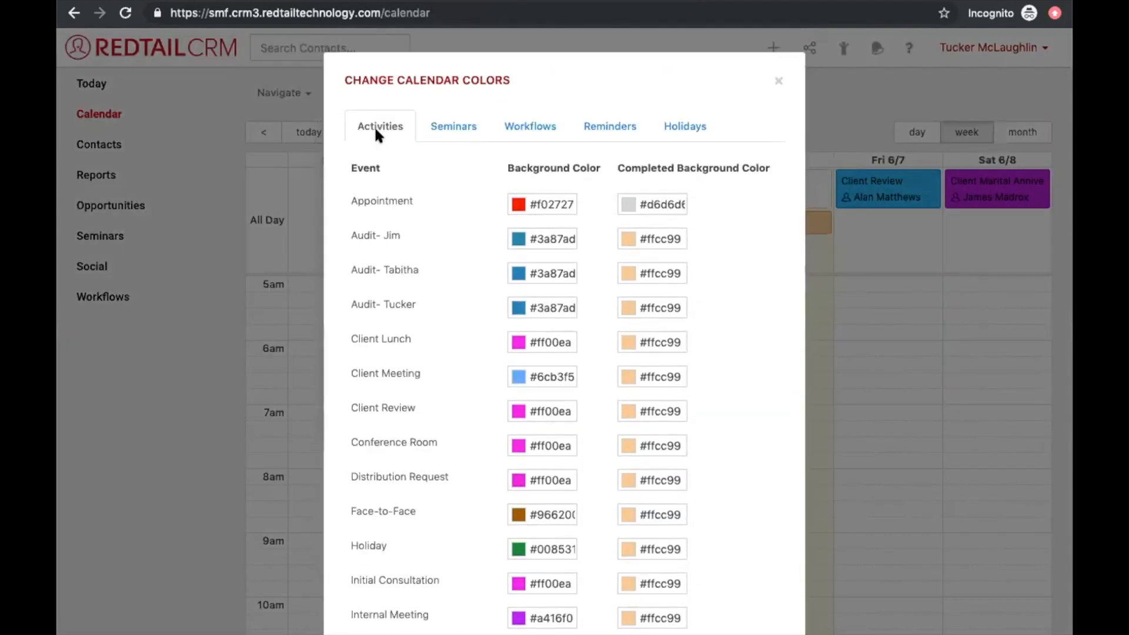
click(605, 134)
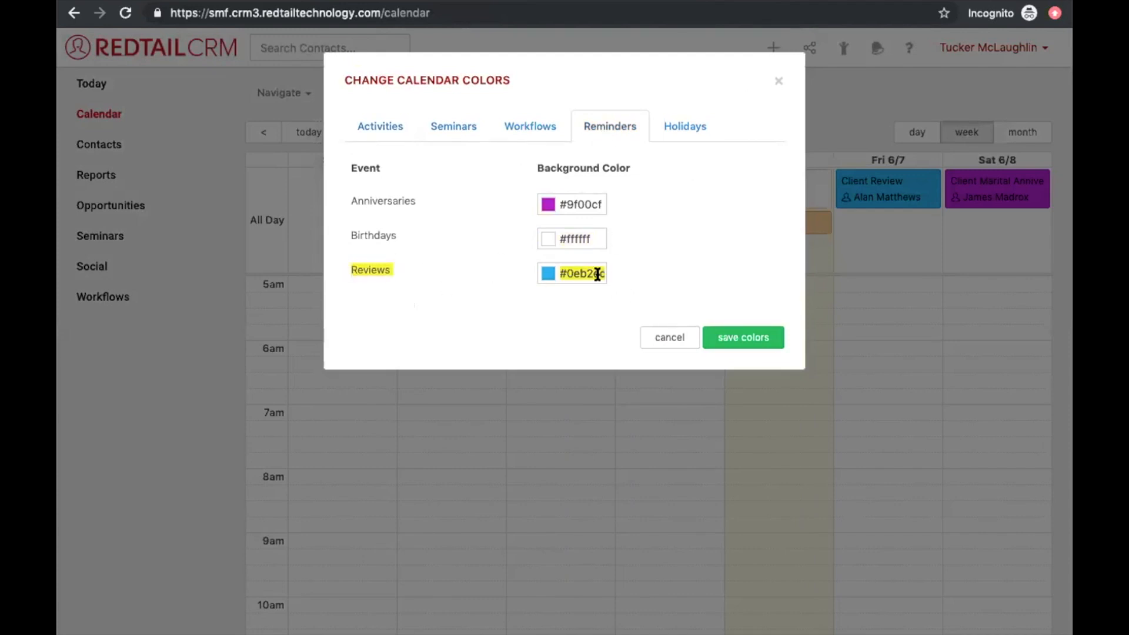
click(656, 343)
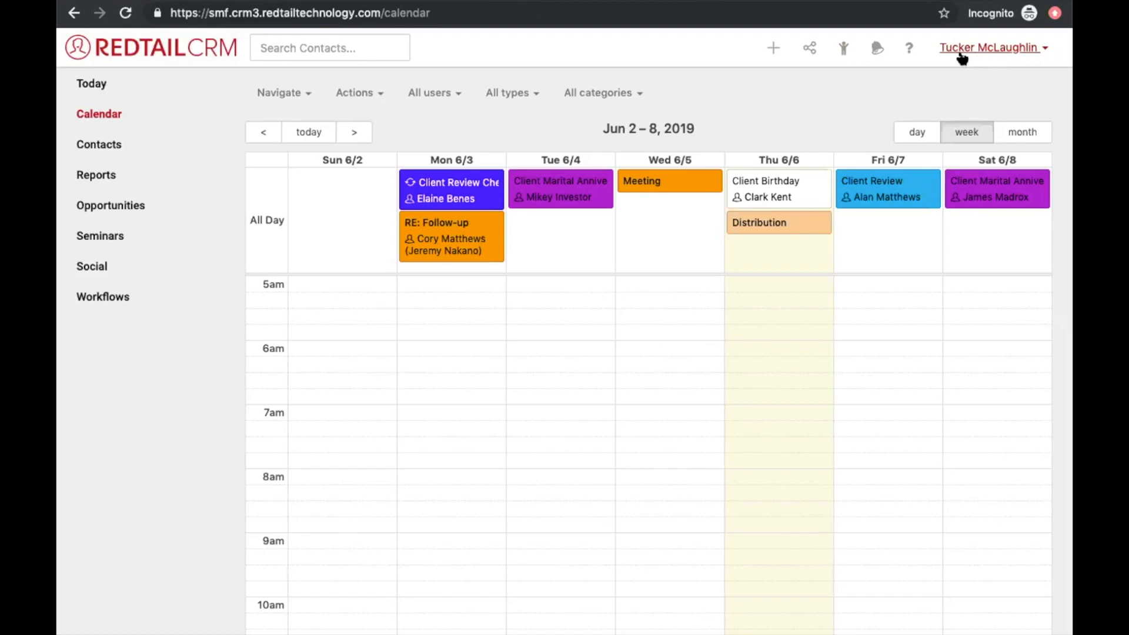
Step: Open the Client Review Workflow 2019 template from the account's workflow templates
click(962, 58)
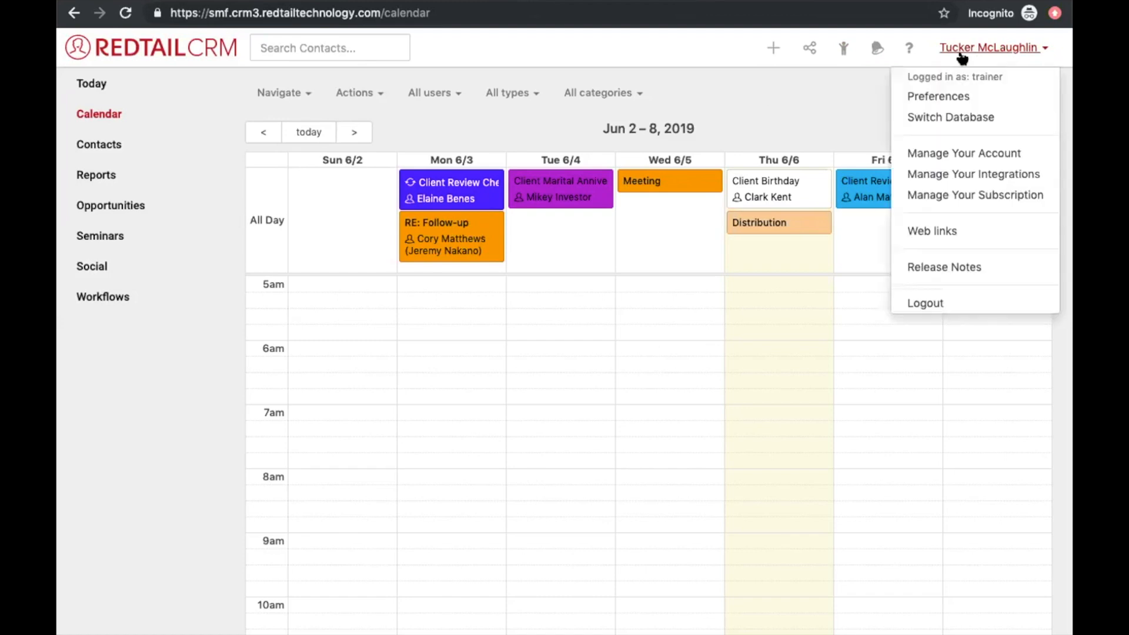
click(936, 155)
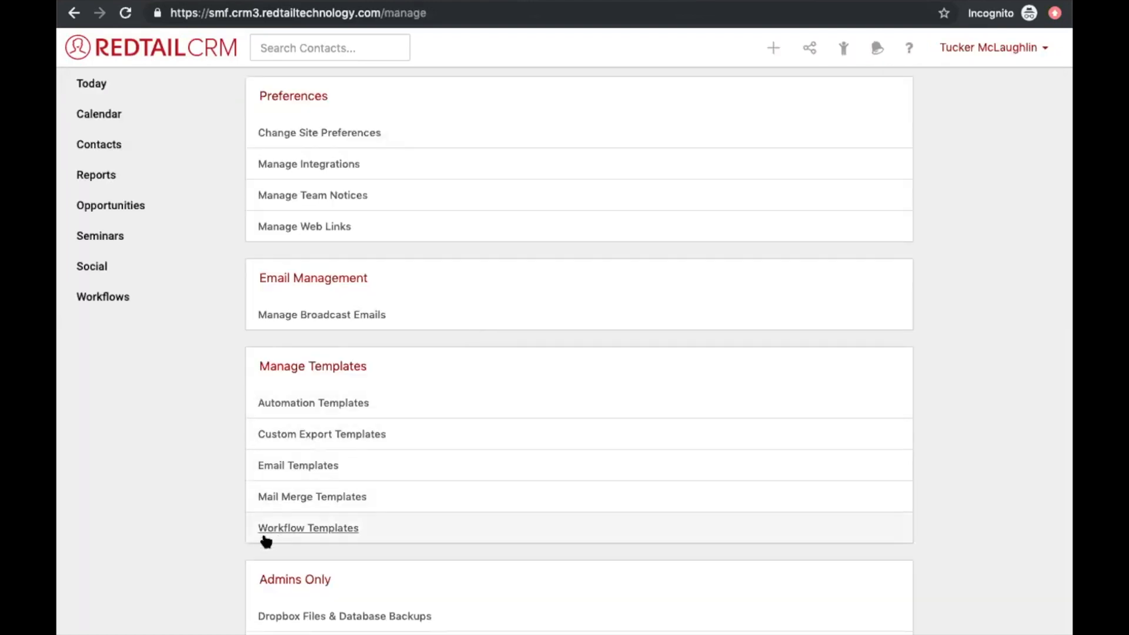
drag(222, 529, 312, 530)
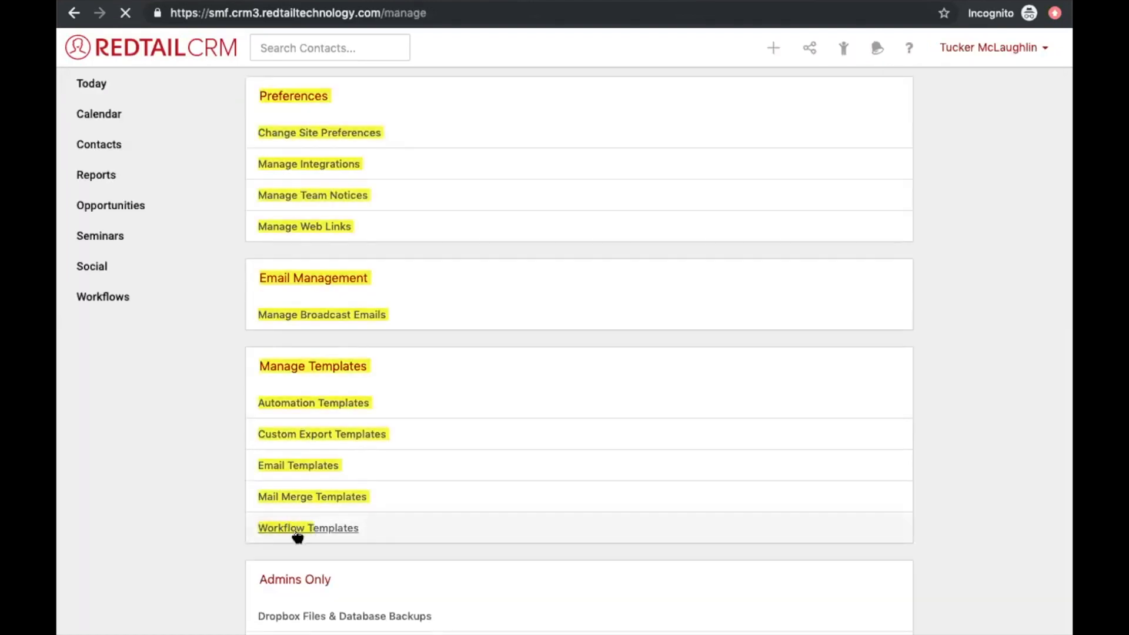
click(296, 531)
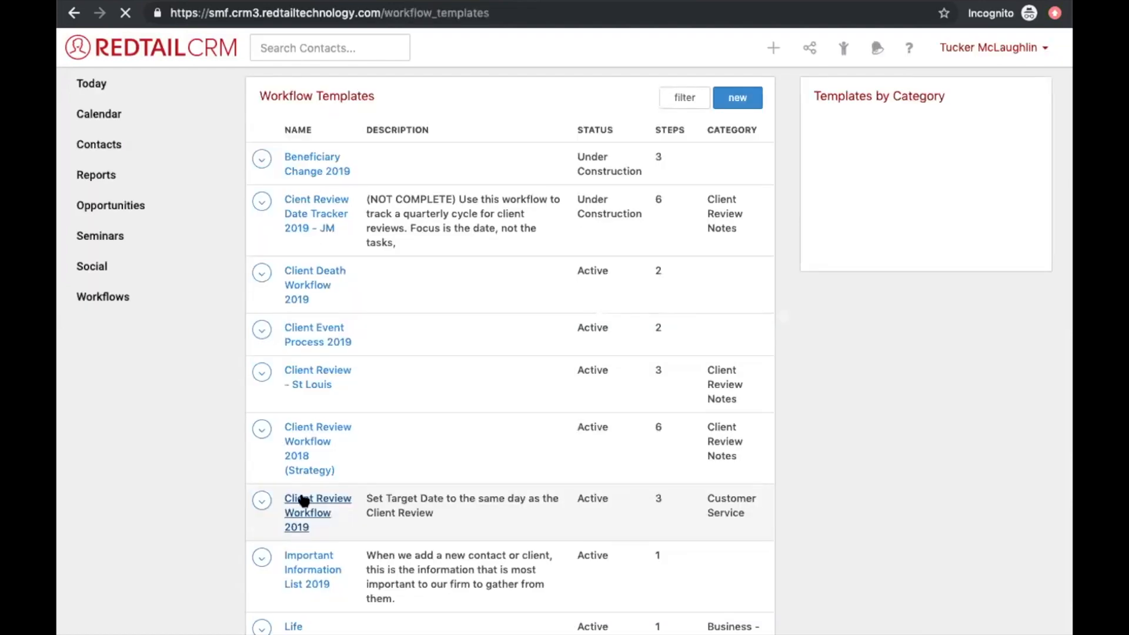
scroll(324, 384, down, 3)
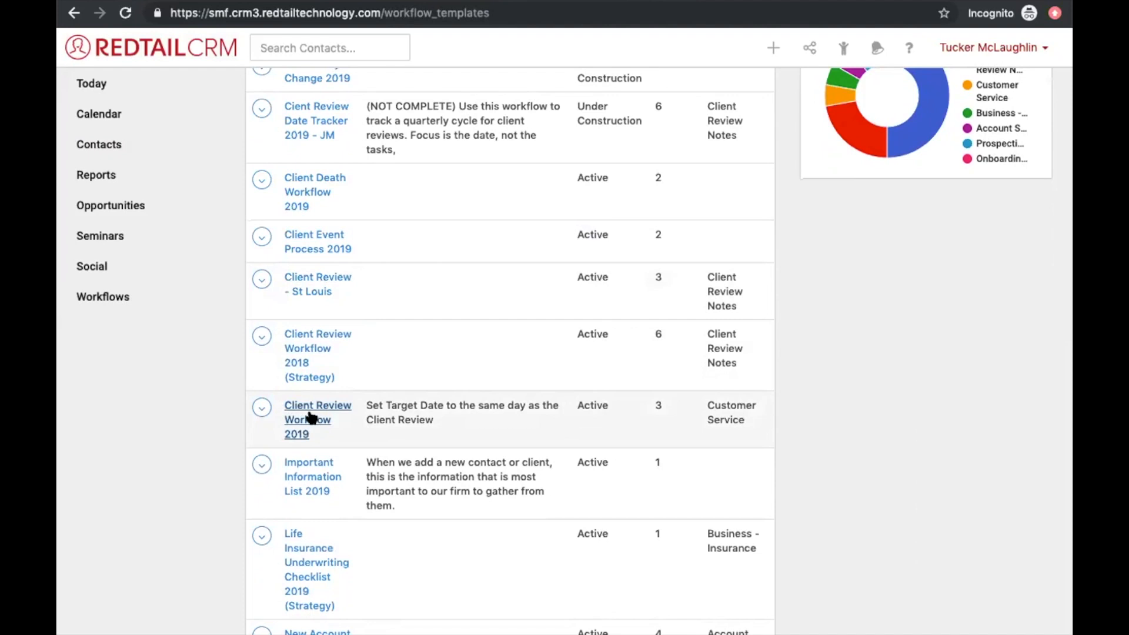
click(310, 418)
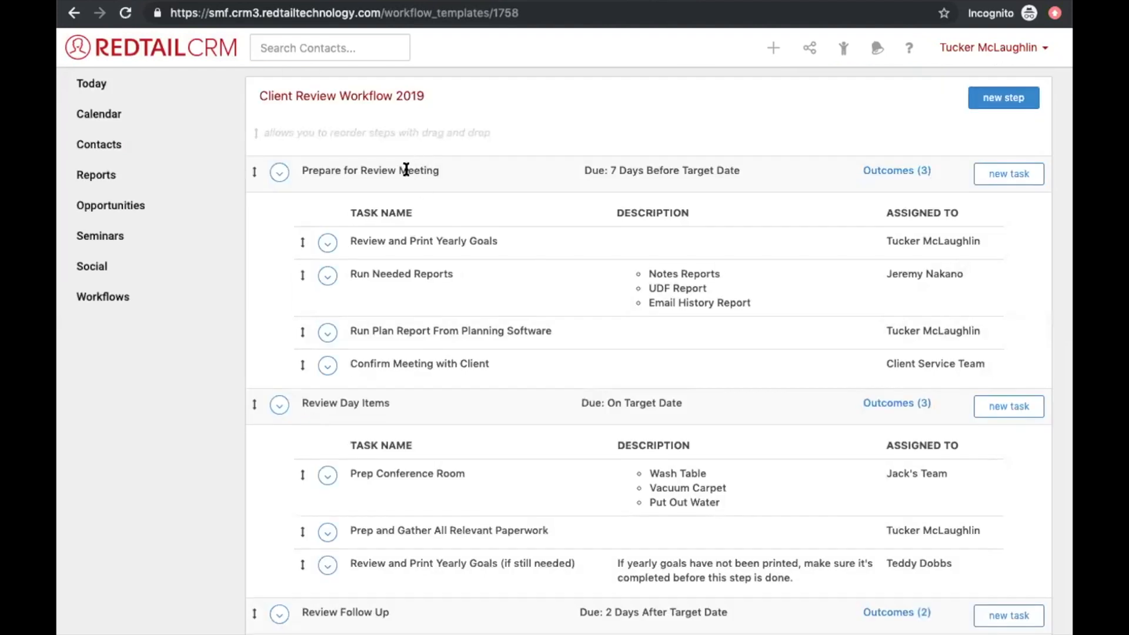
Step: Examine the workflow template's Prepare for Review Meeting, Review Day Items and Review Follow Up steps and their due timing
triple_click(406, 170)
click(361, 403)
triple_click(360, 402)
scroll(358, 396, down, 3)
click(333, 521)
triple_click(333, 521)
click(362, 524)
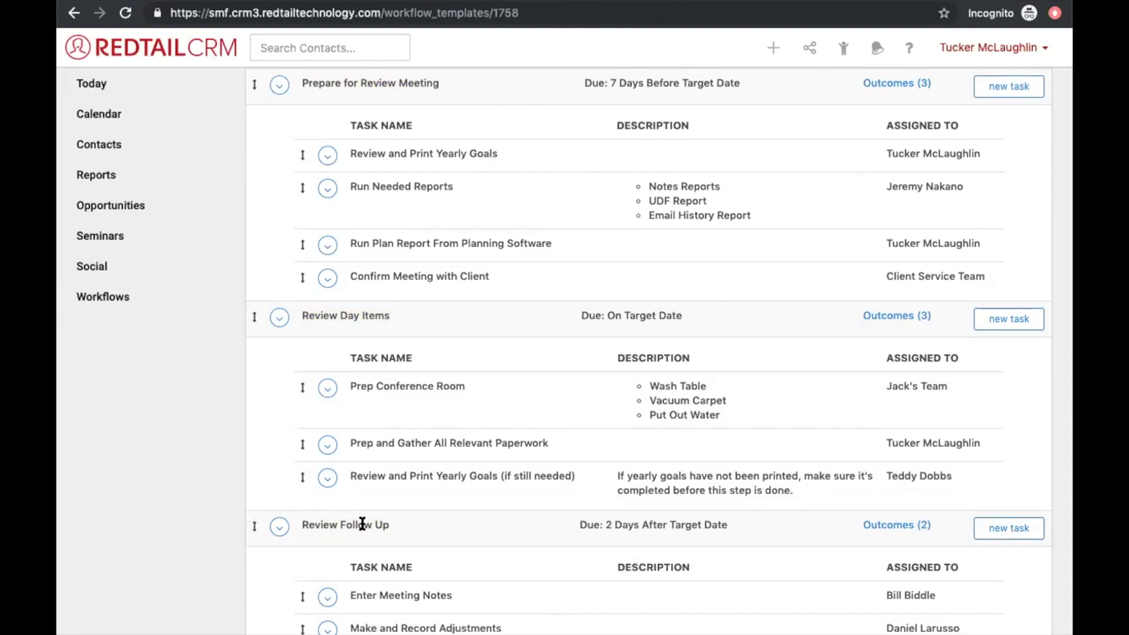
scroll(362, 523, up, 1)
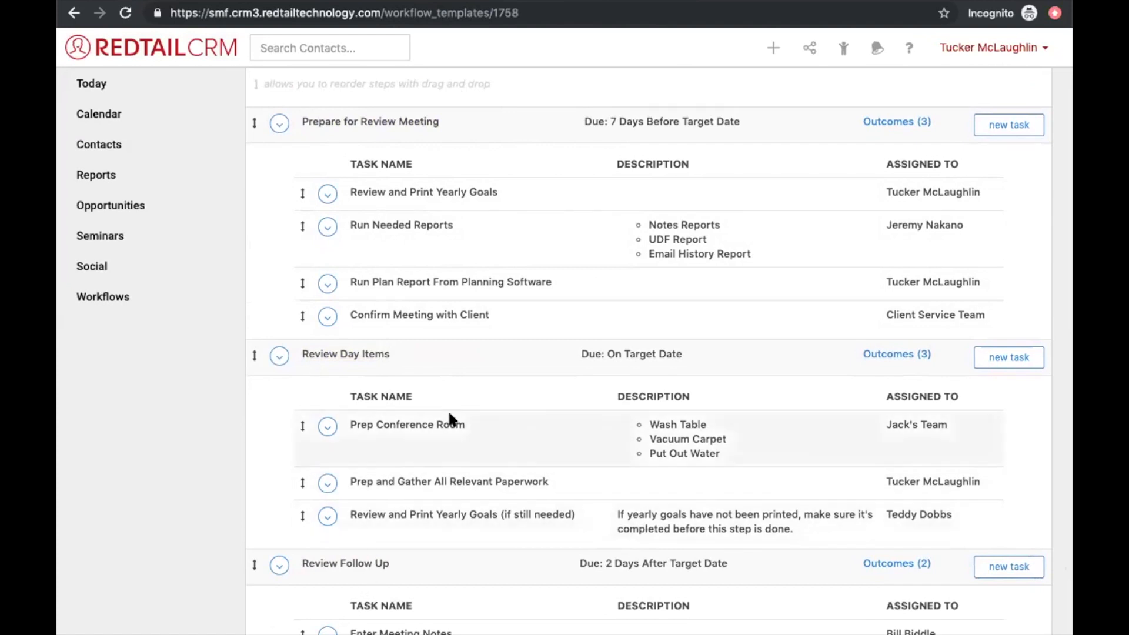
triple_click(357, 349)
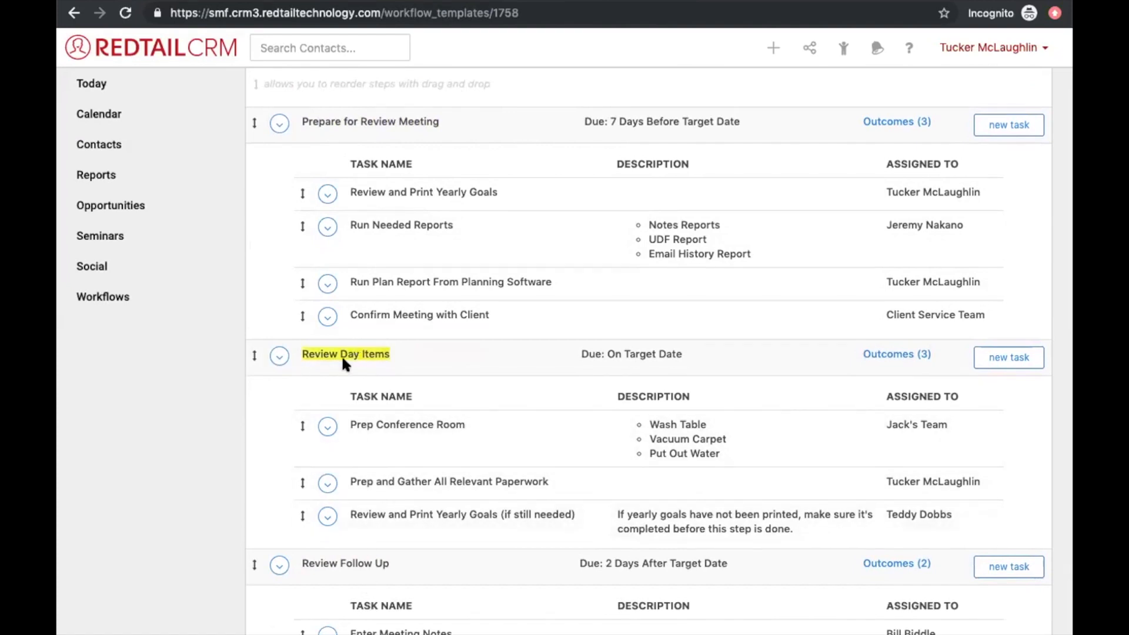
triple_click(638, 352)
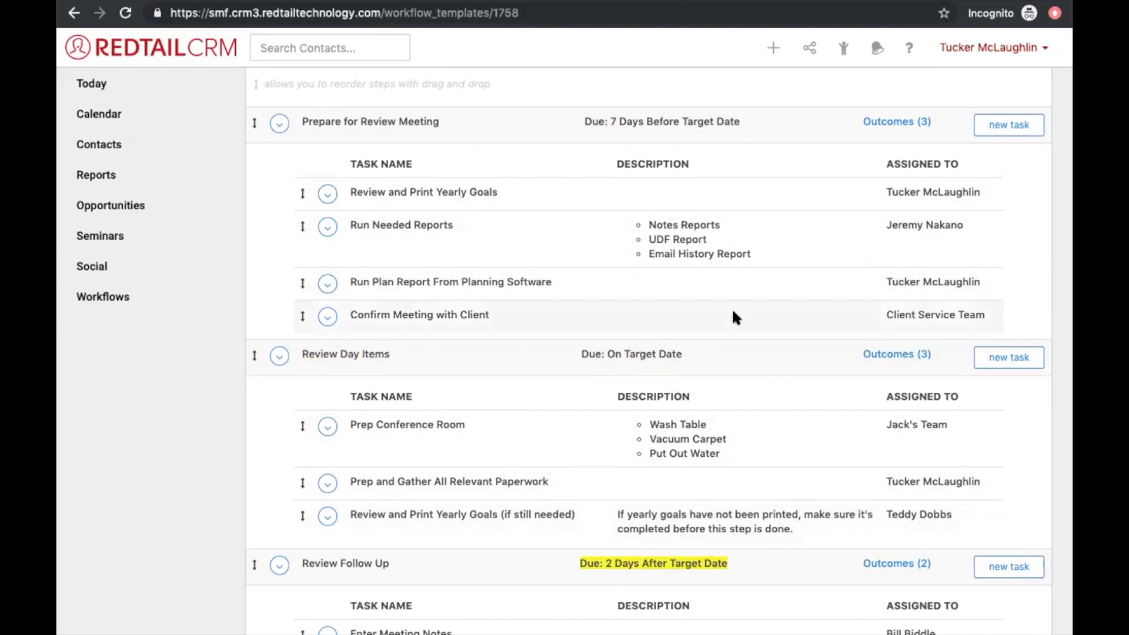
Step: Return to the account management page and open the Automation Templates list
scroll(730, 308, up, 1)
scroll(730, 308, left, 5)
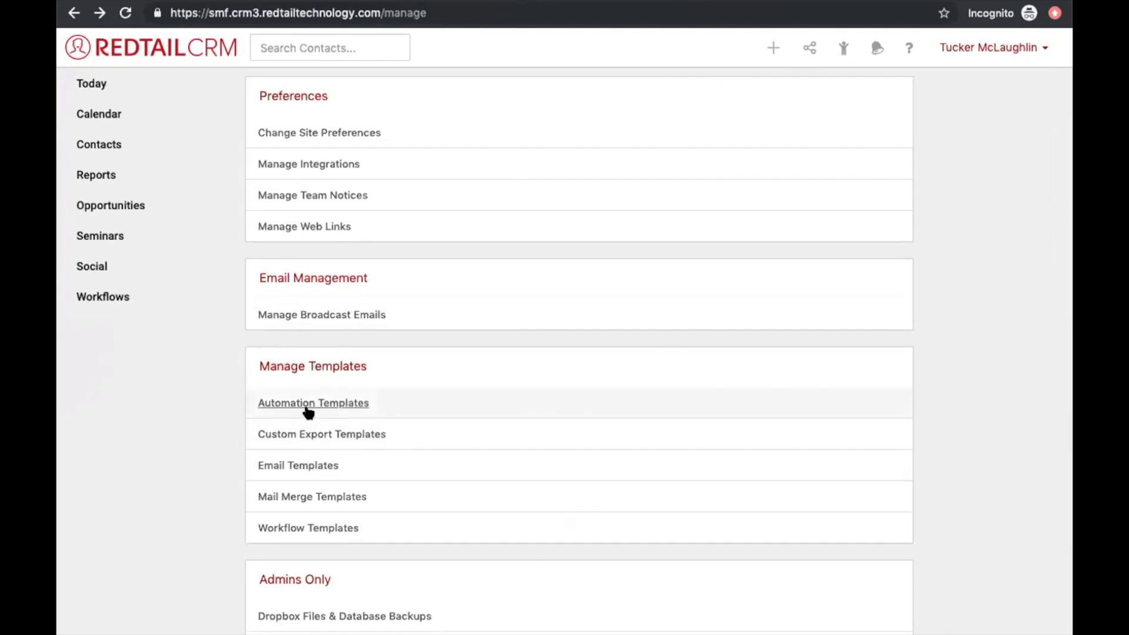
click(982, 52)
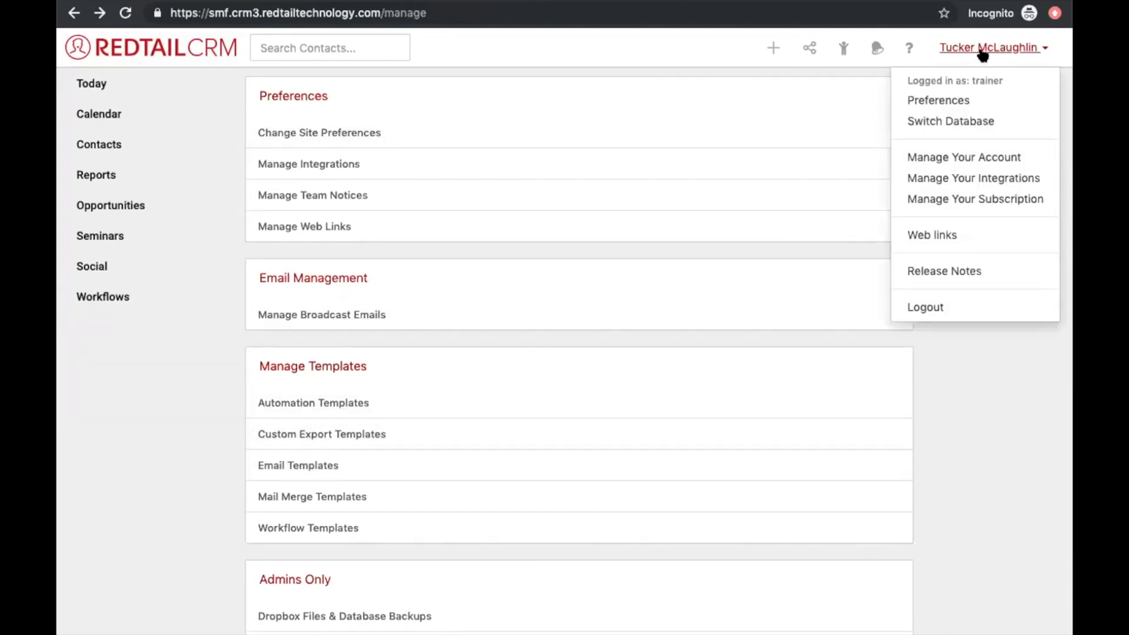
click(939, 158)
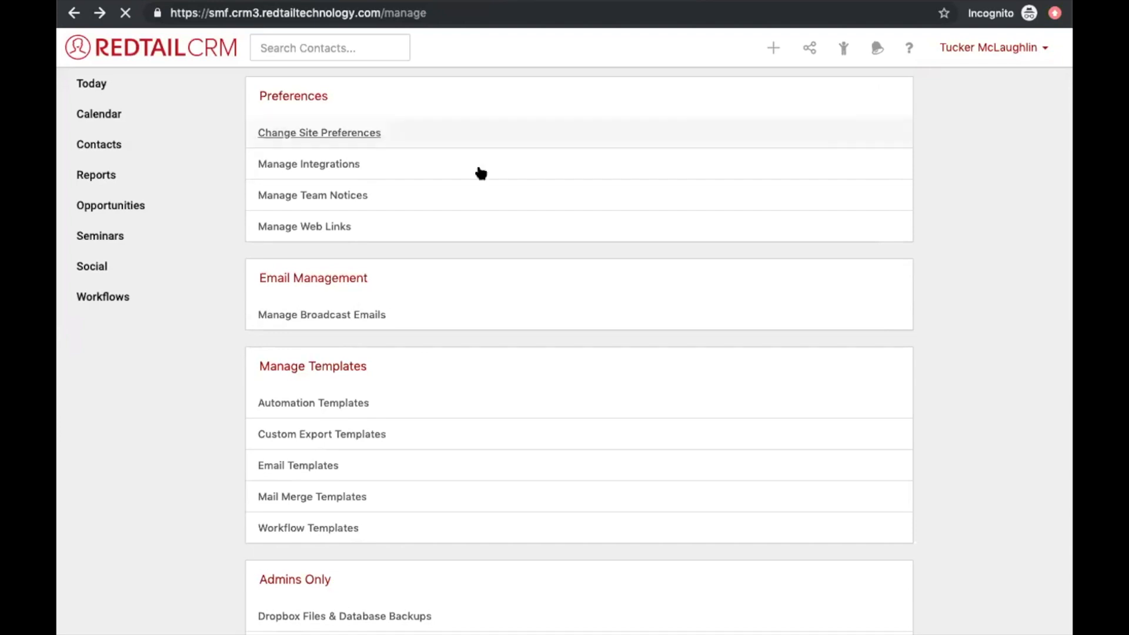
click(344, 402)
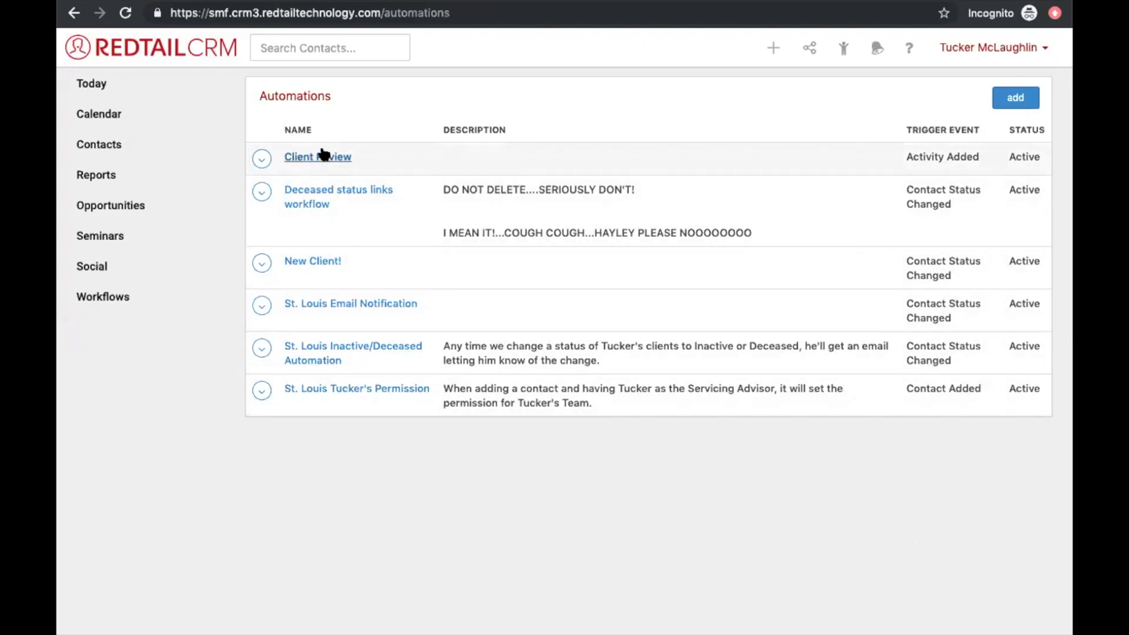
Step: Start a new automation named "Client review" with Activity Added as its trigger event
click(1014, 98)
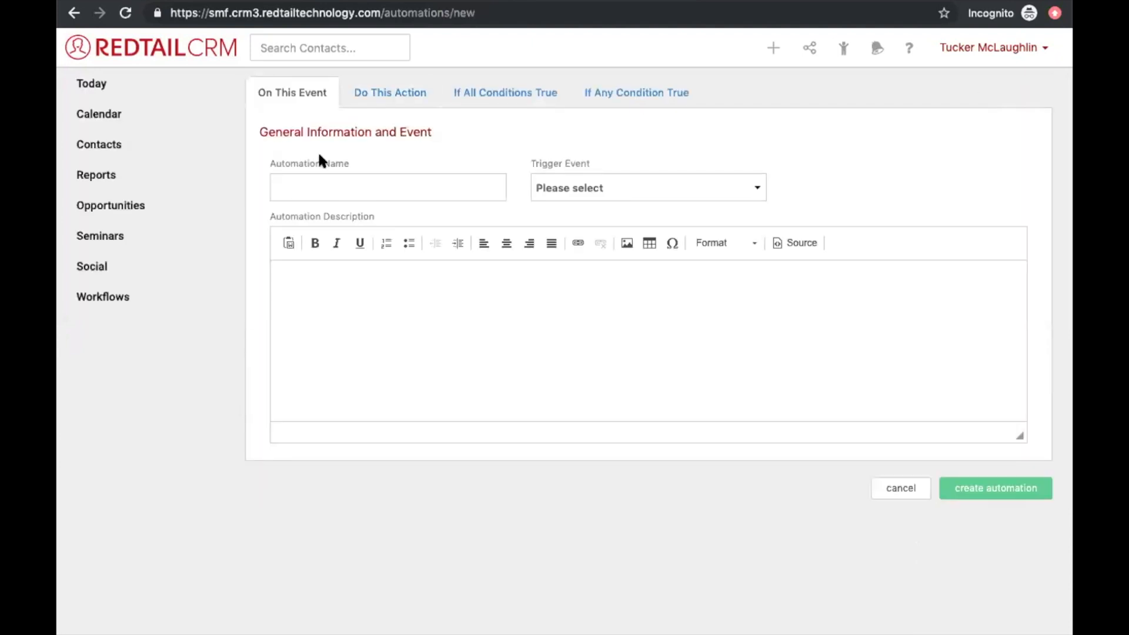
click(292, 193)
text(Client review)
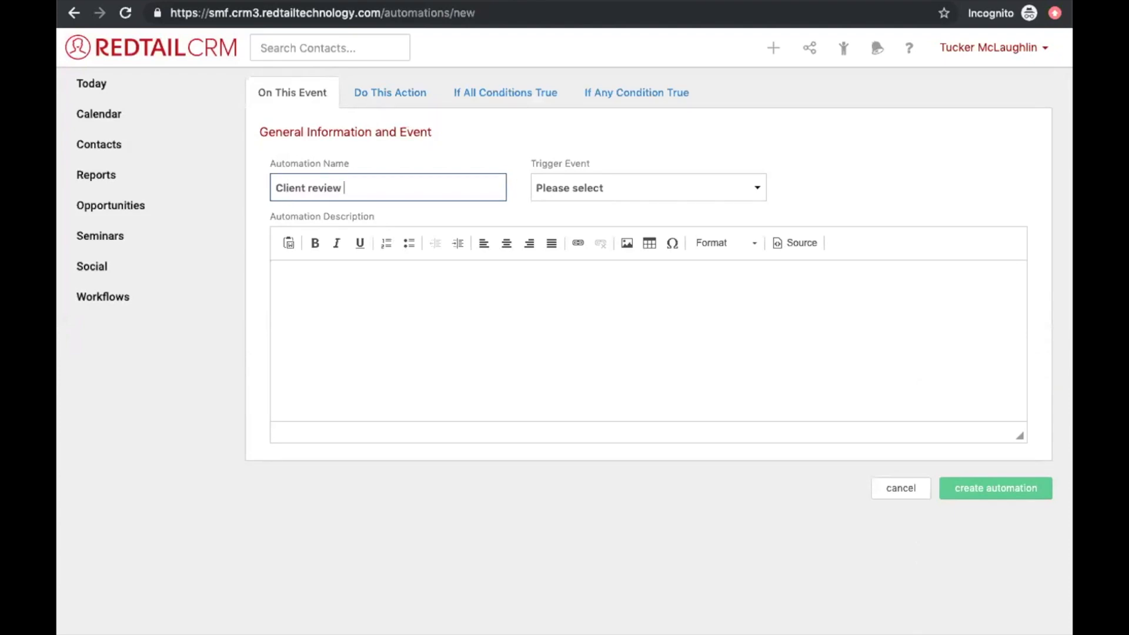
click(532, 192)
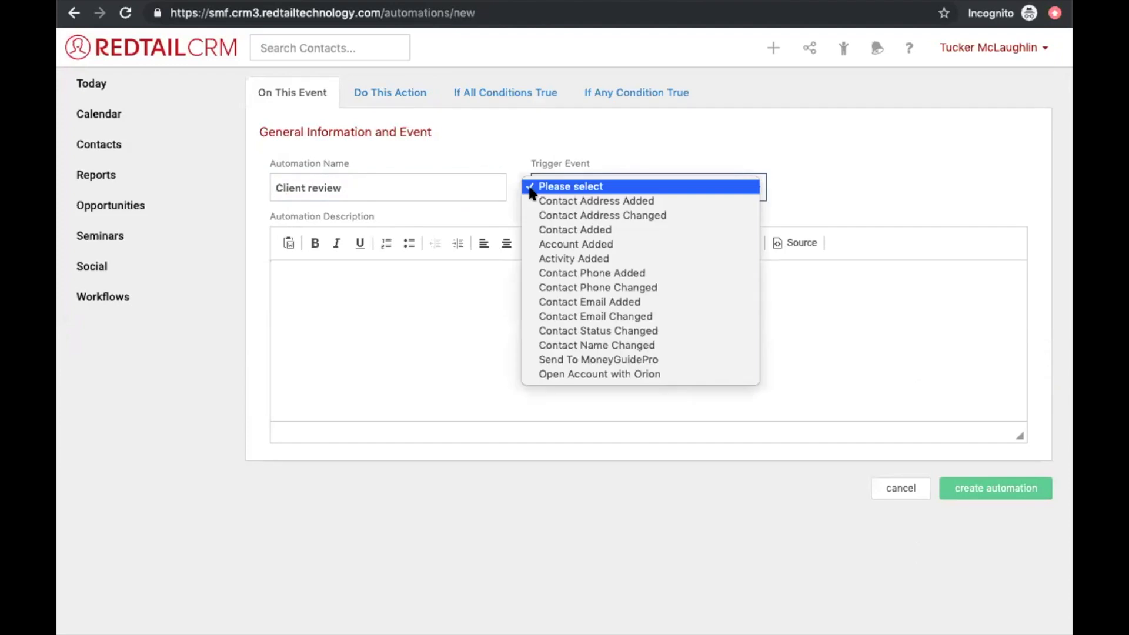
click(531, 262)
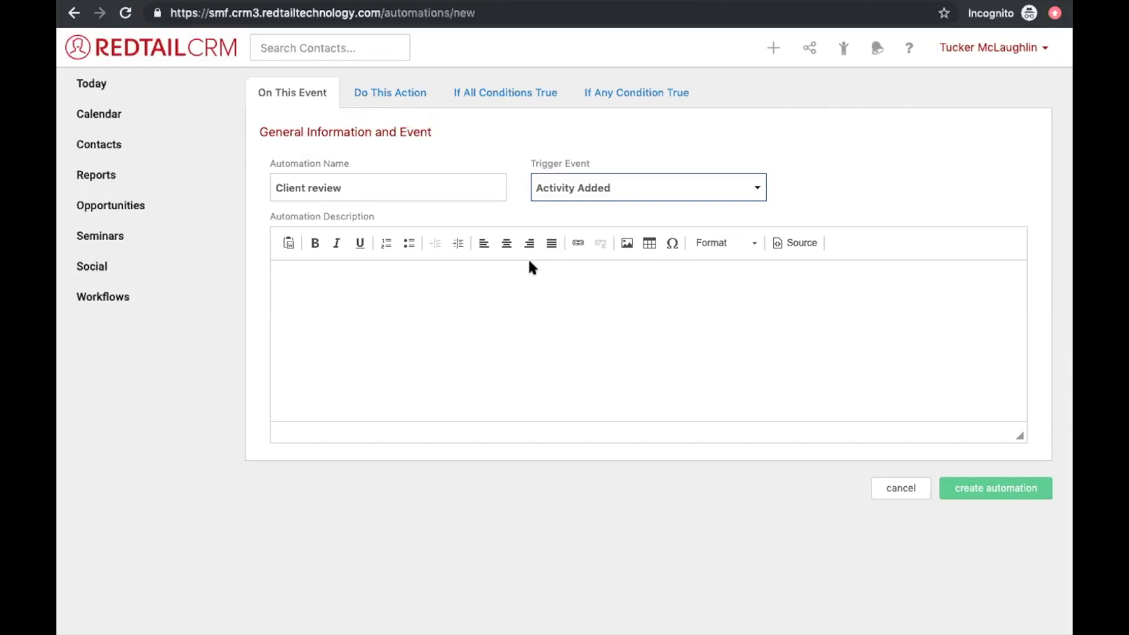
Step: Set the automation's action to Link Workflow from Template with Client Review Workflow 2019, and leave without creating the automation
click(409, 97)
click(500, 195)
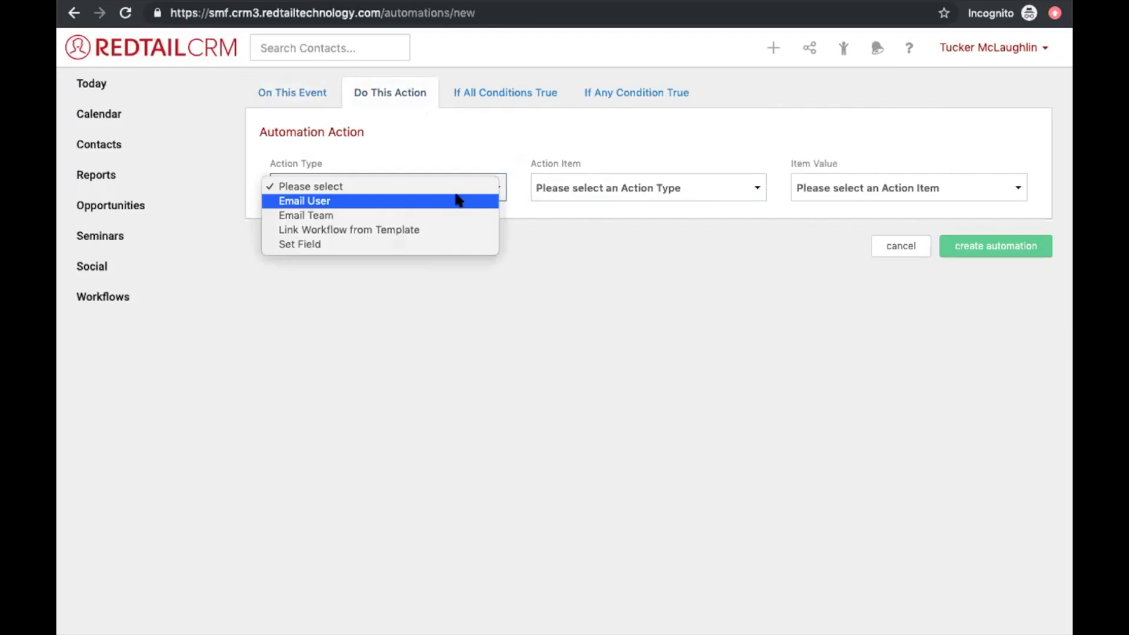
click(423, 230)
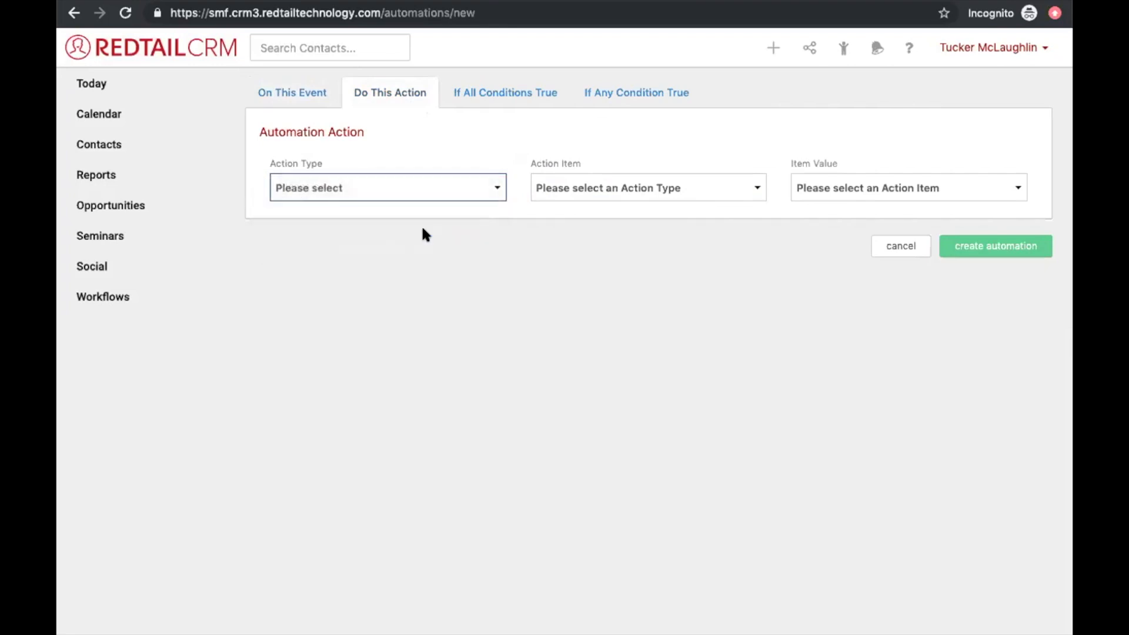
click(638, 183)
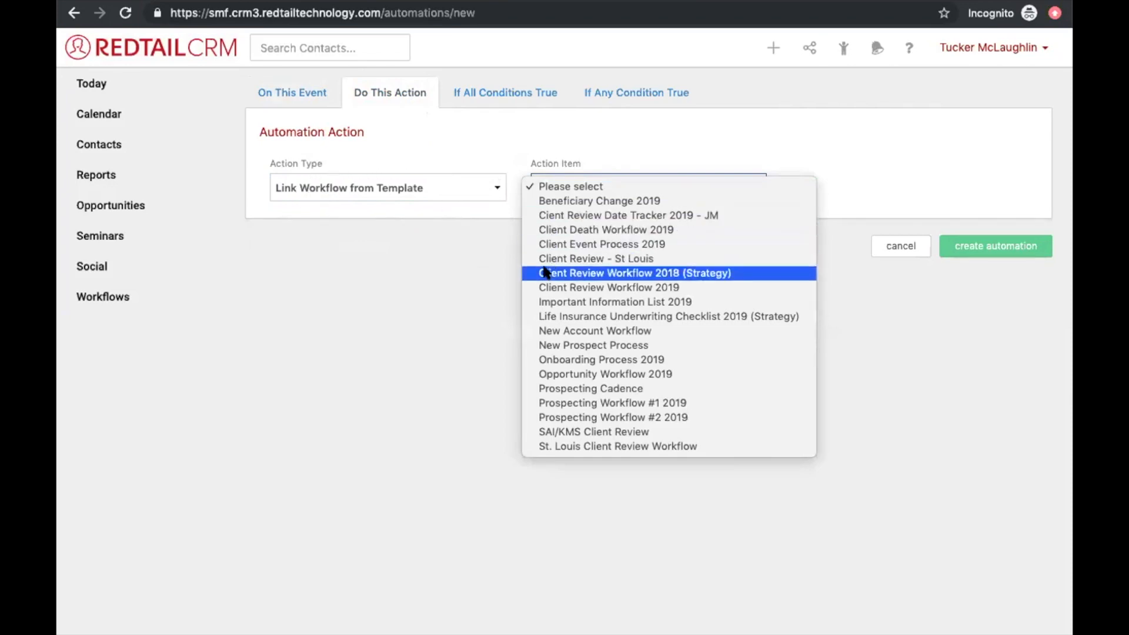
click(540, 287)
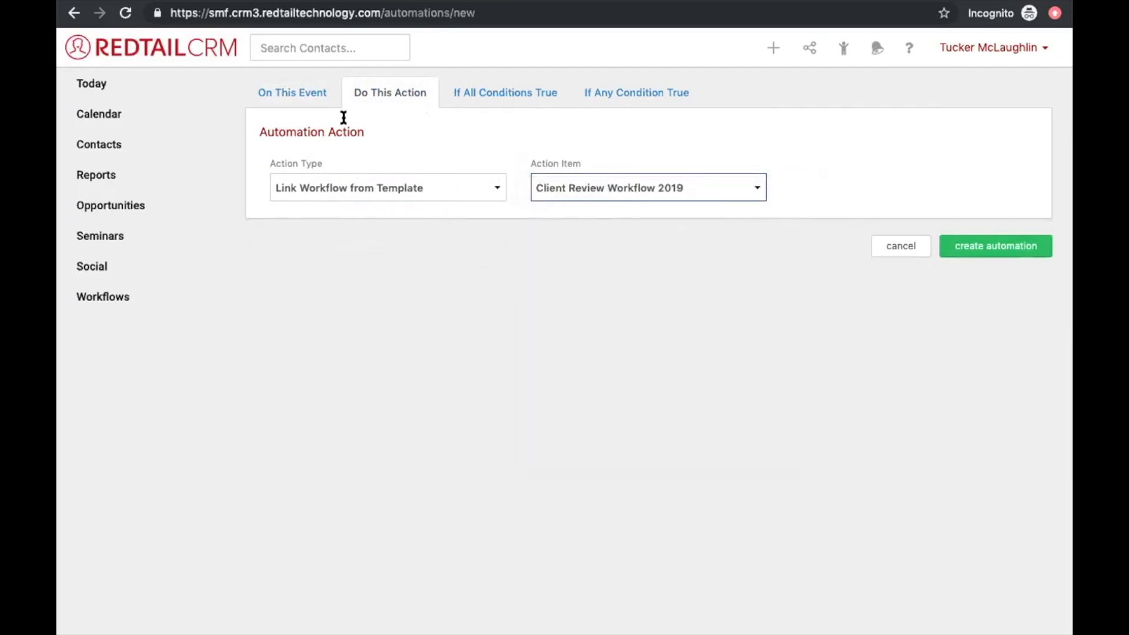
click(300, 93)
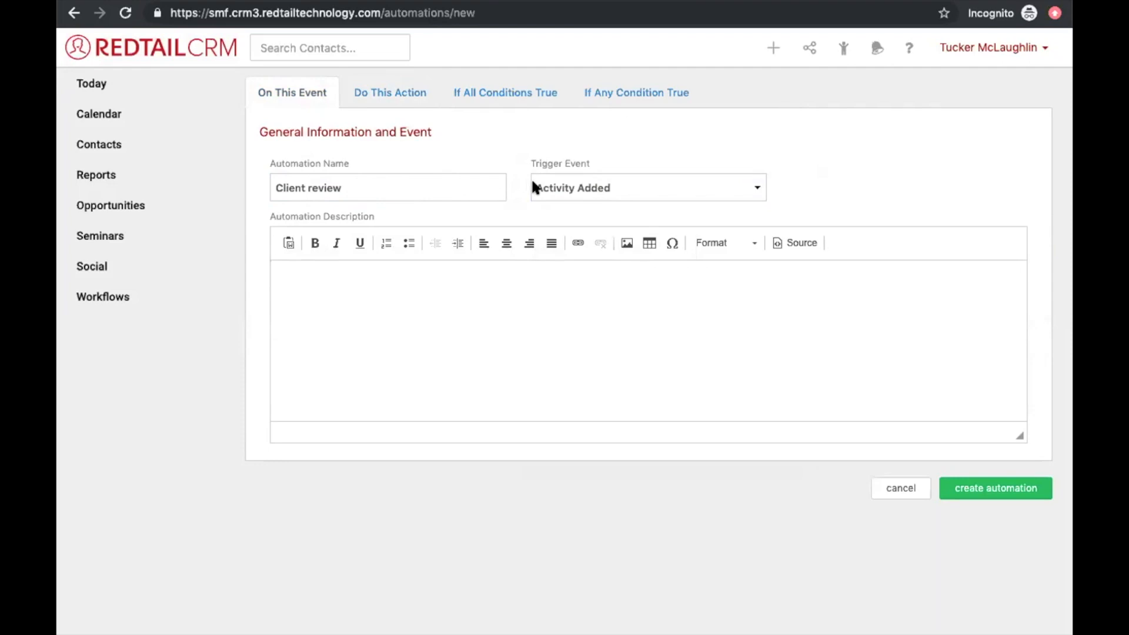
click(382, 99)
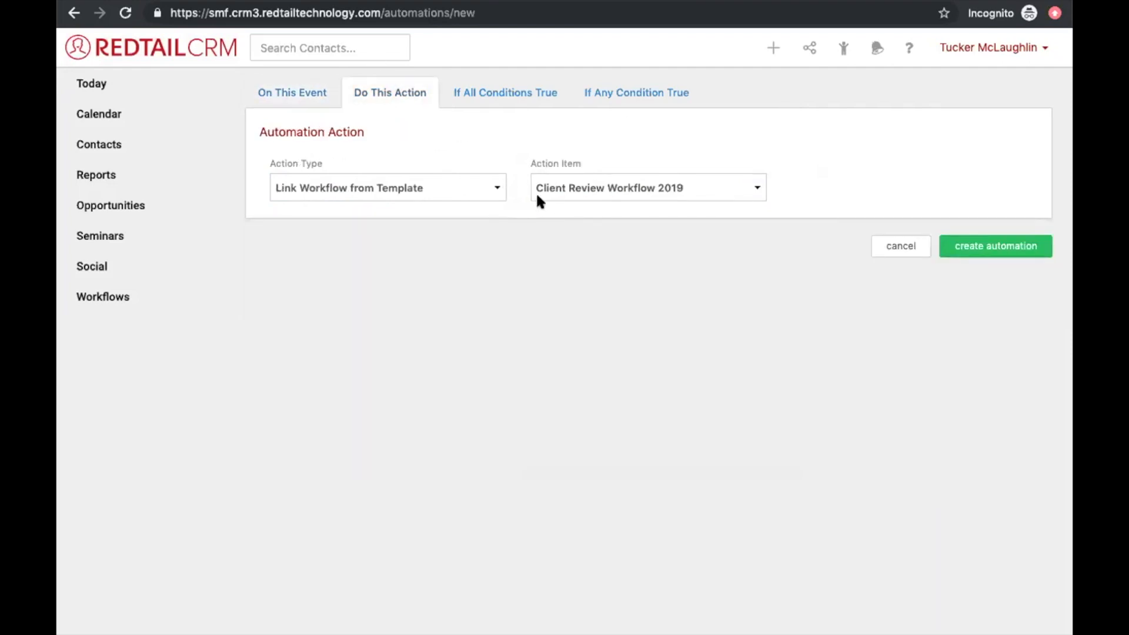
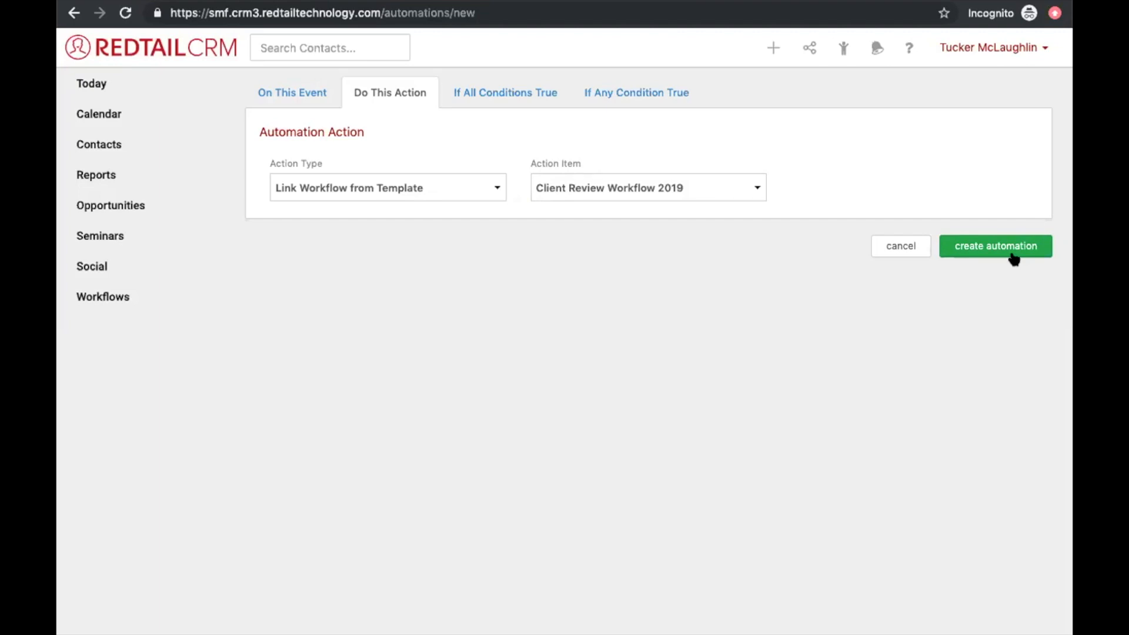
scroll(792, 280, left, 5)
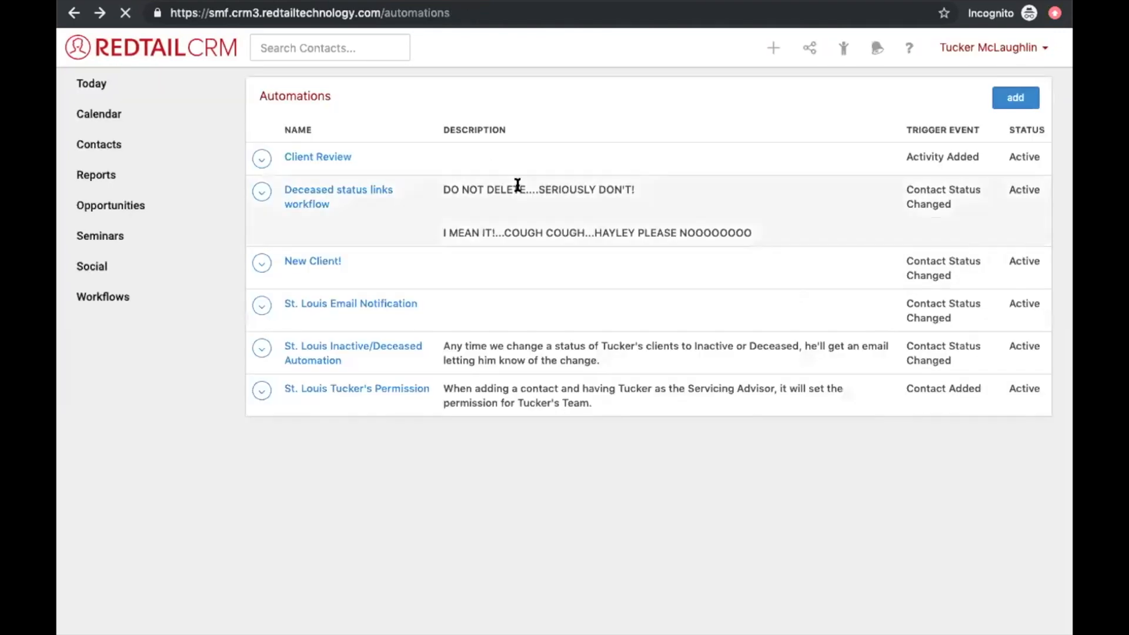
Step: Open the existing Client Review automation, examine its all-conditions and any-condition criteria, and update it without edits
click(302, 158)
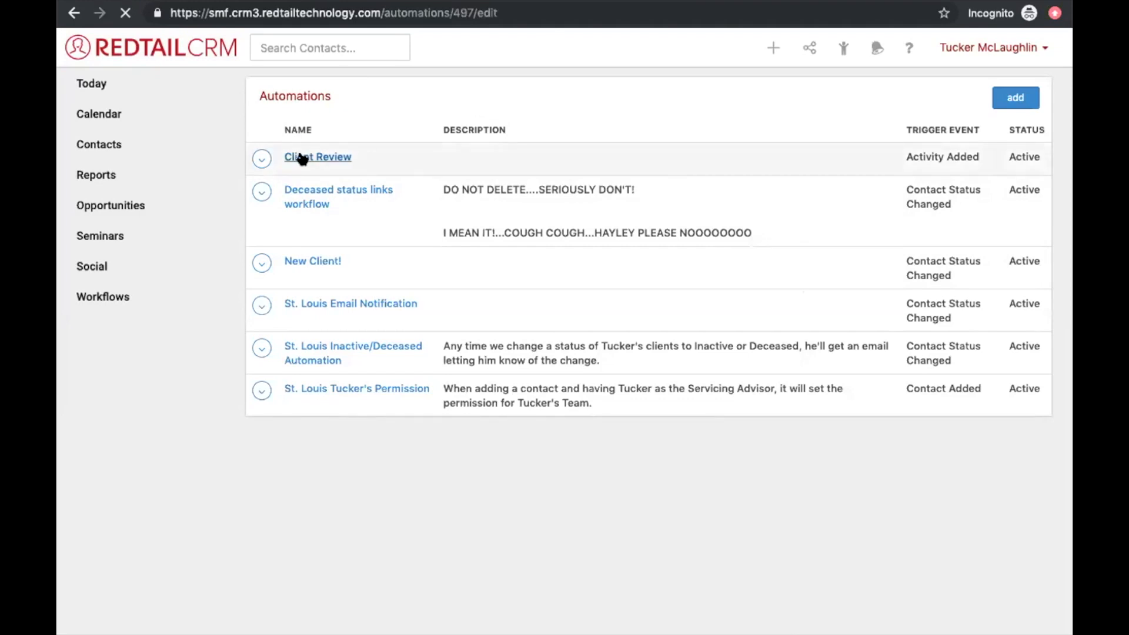
click(469, 92)
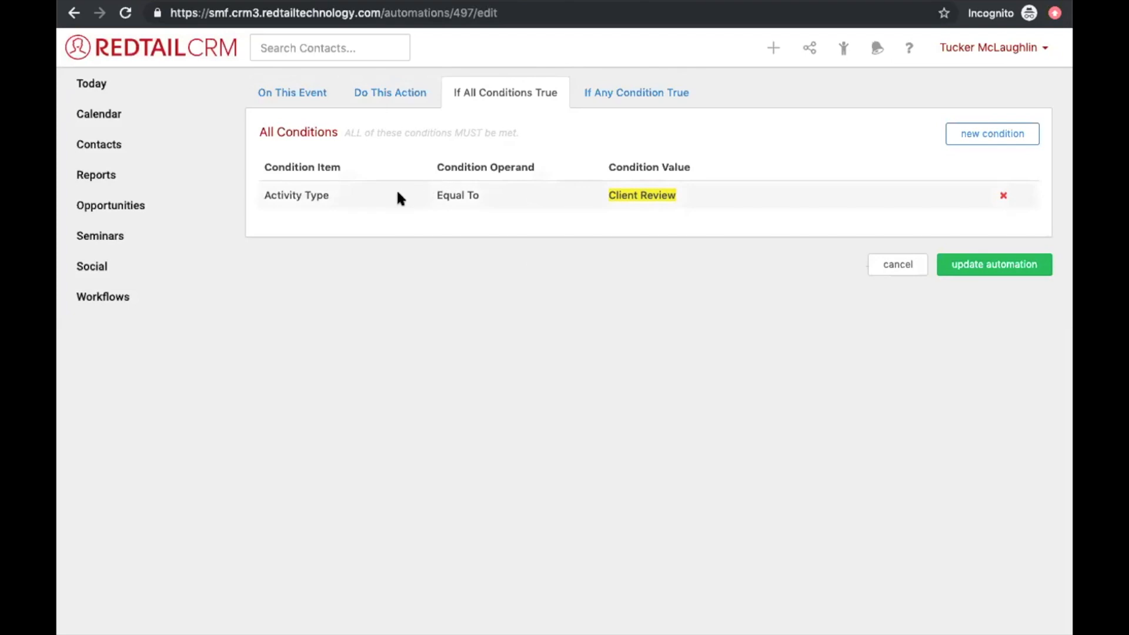
triple_click(299, 197)
double_click(466, 195)
click(466, 196)
triple_click(653, 194)
click(608, 83)
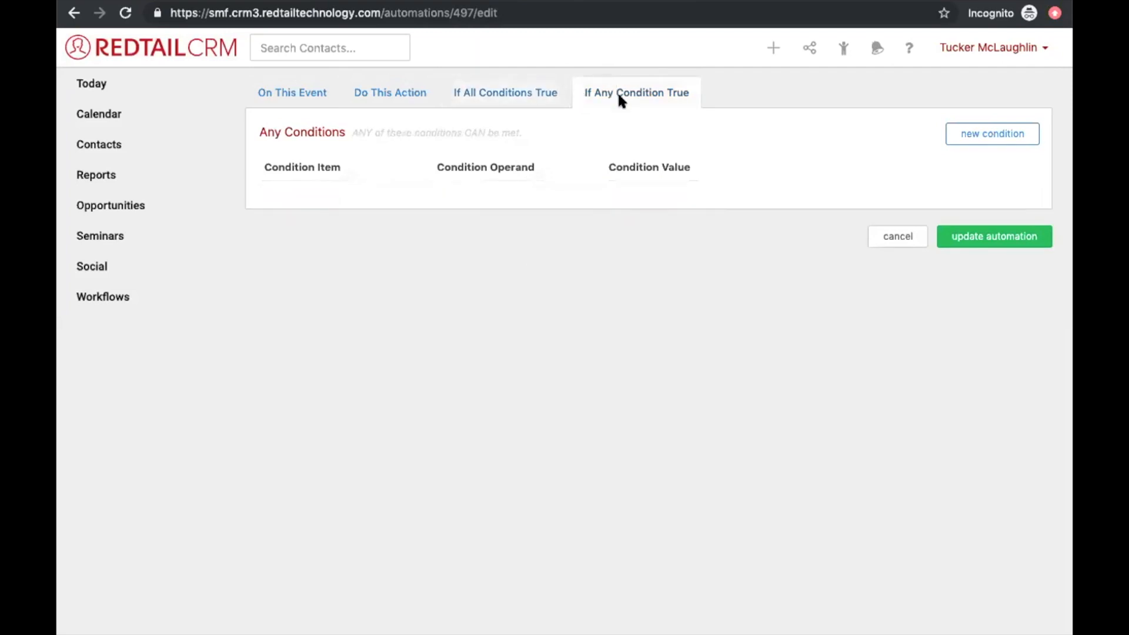
click(525, 97)
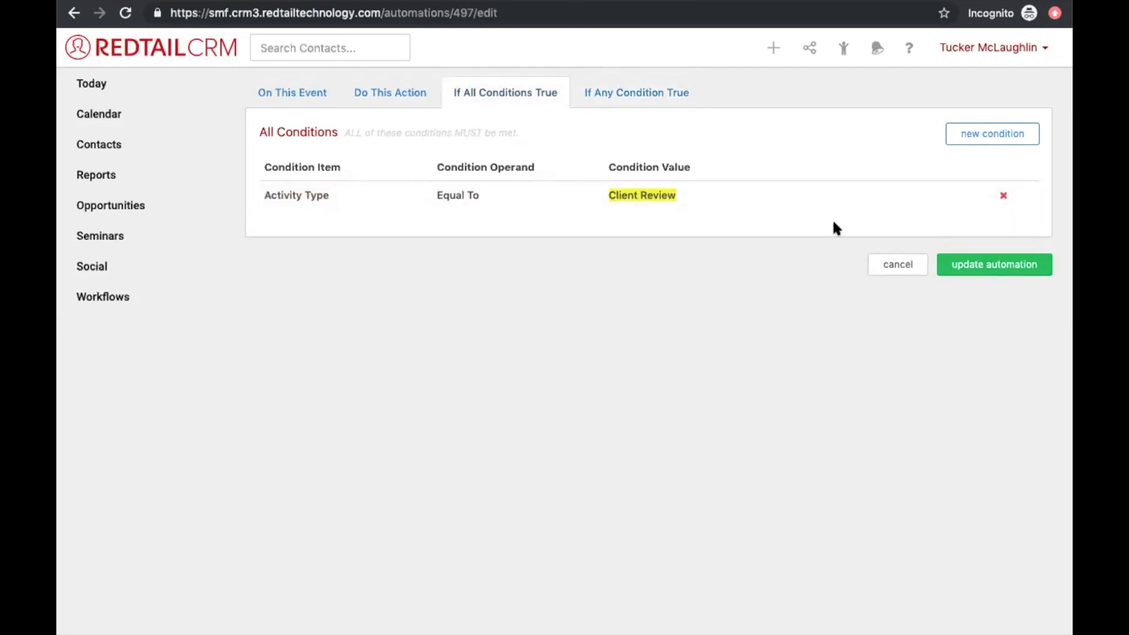
click(970, 267)
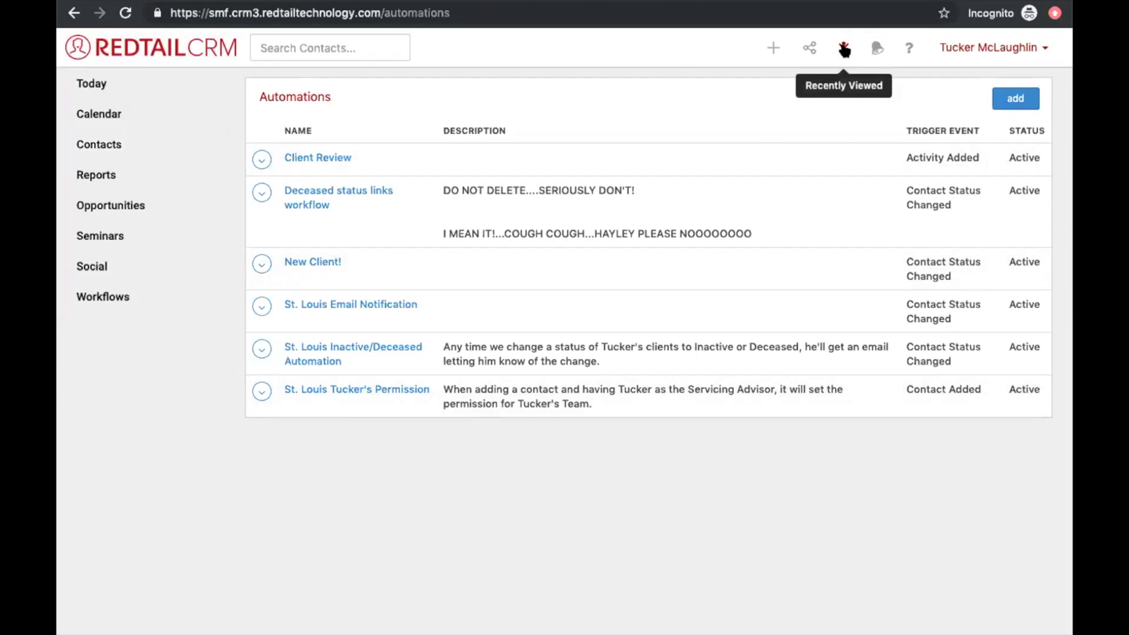
Step: Open the Client Reviews list from the saved QuickLists
click(845, 50)
click(427, 129)
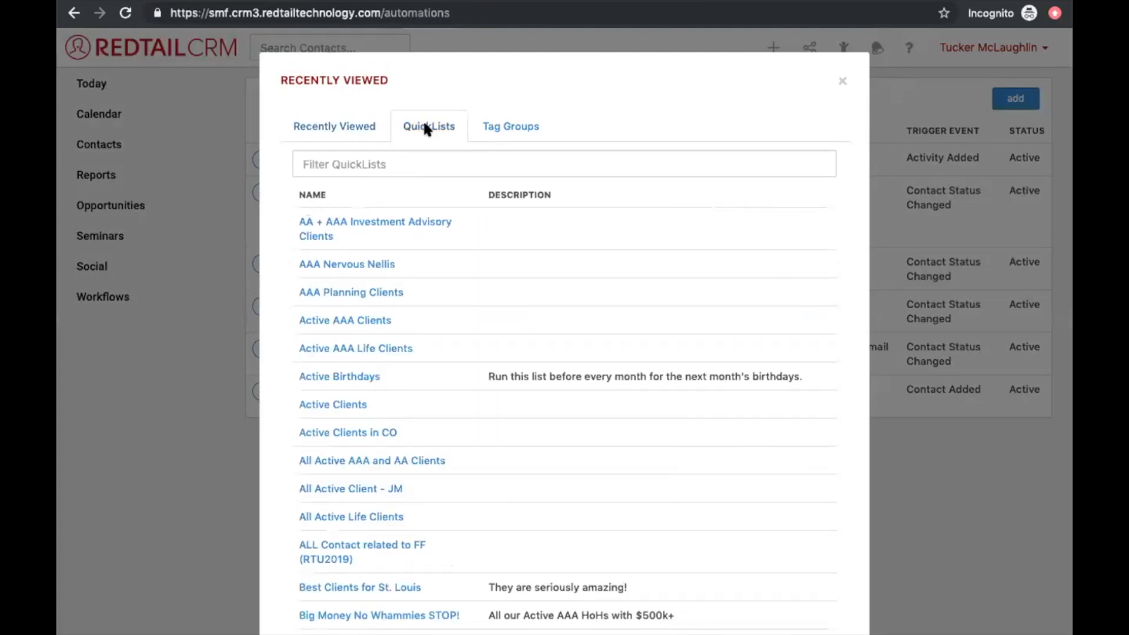
scroll(398, 290, down, 6)
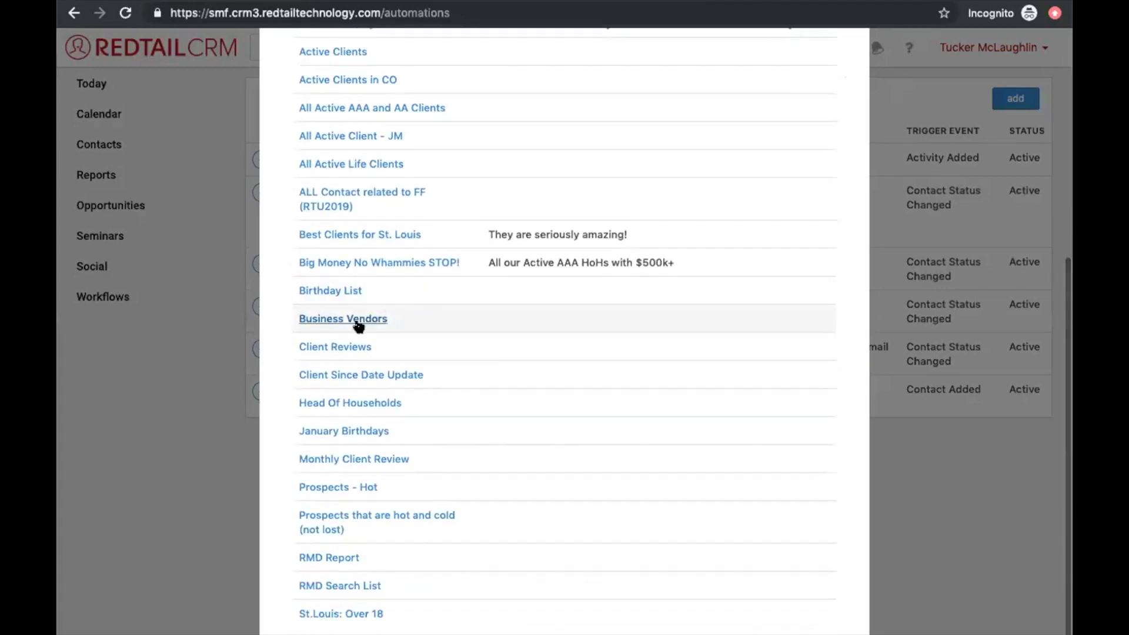
click(339, 348)
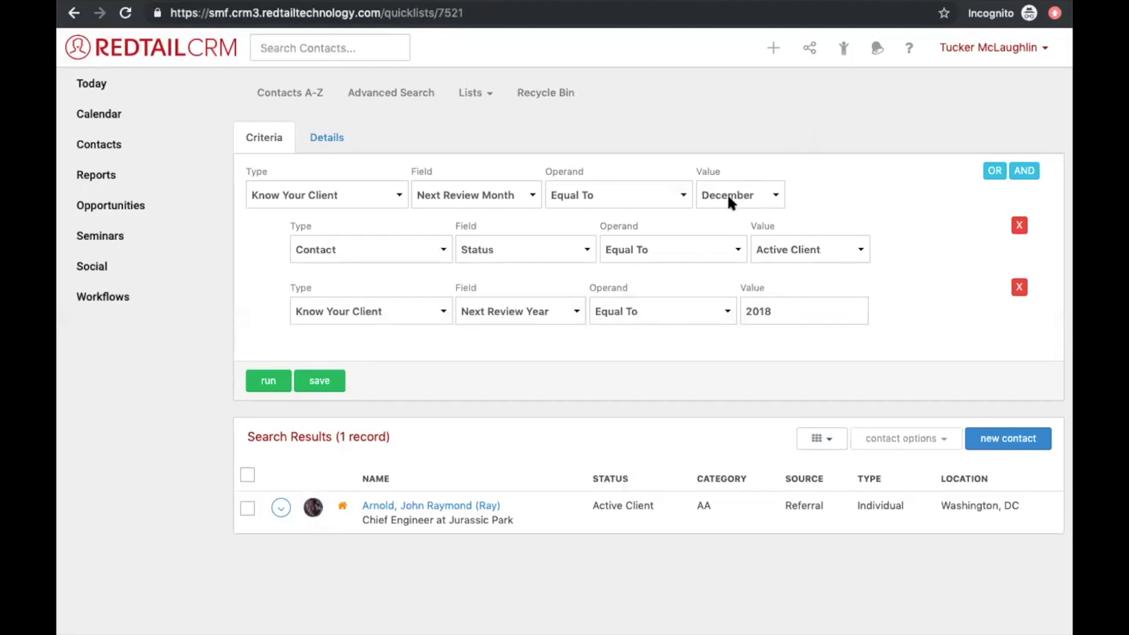
Step: Run the QuickList with Next Review Month set to July and Next Review Year set to 2019, and look over the matching clients
click(730, 200)
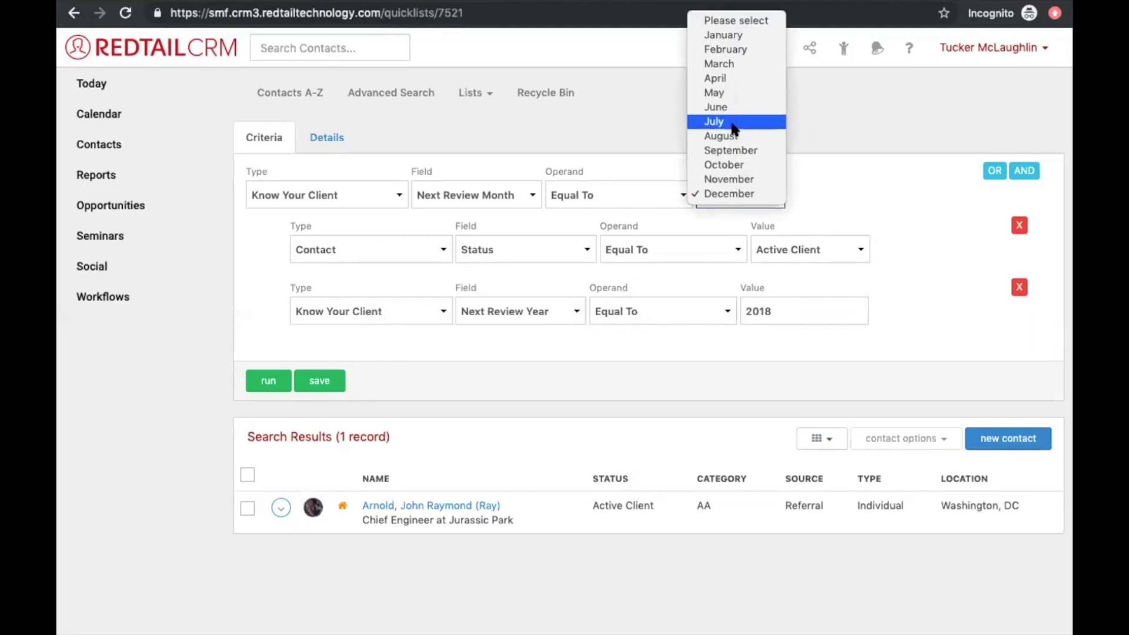
click(714, 121)
click(267, 380)
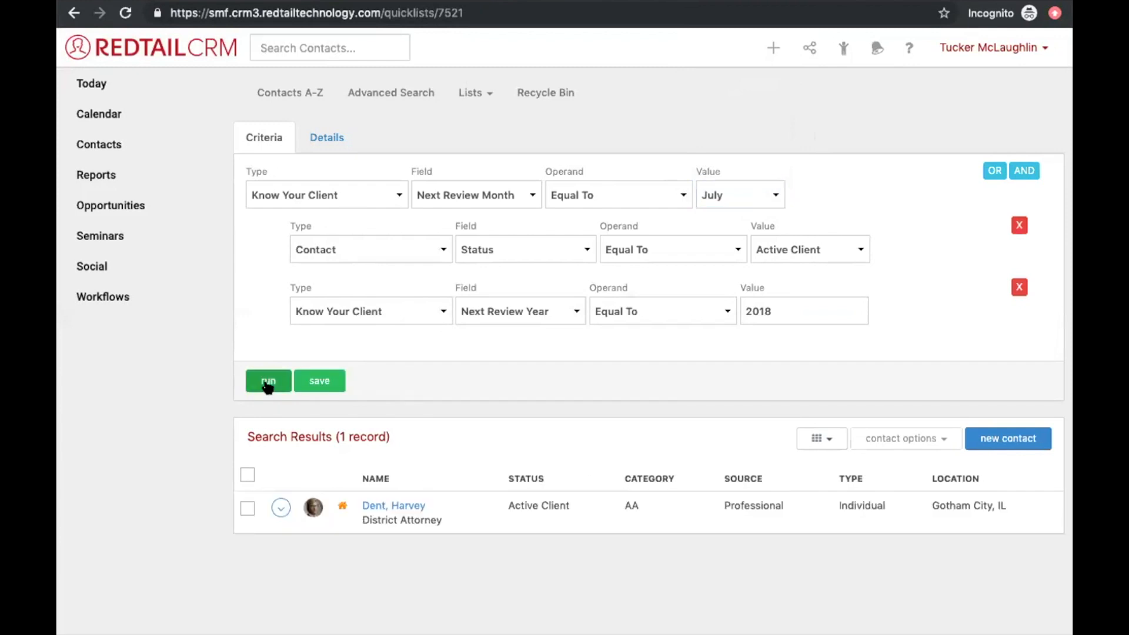
click(777, 312)
key(BackSpace)
text(9)
click(269, 380)
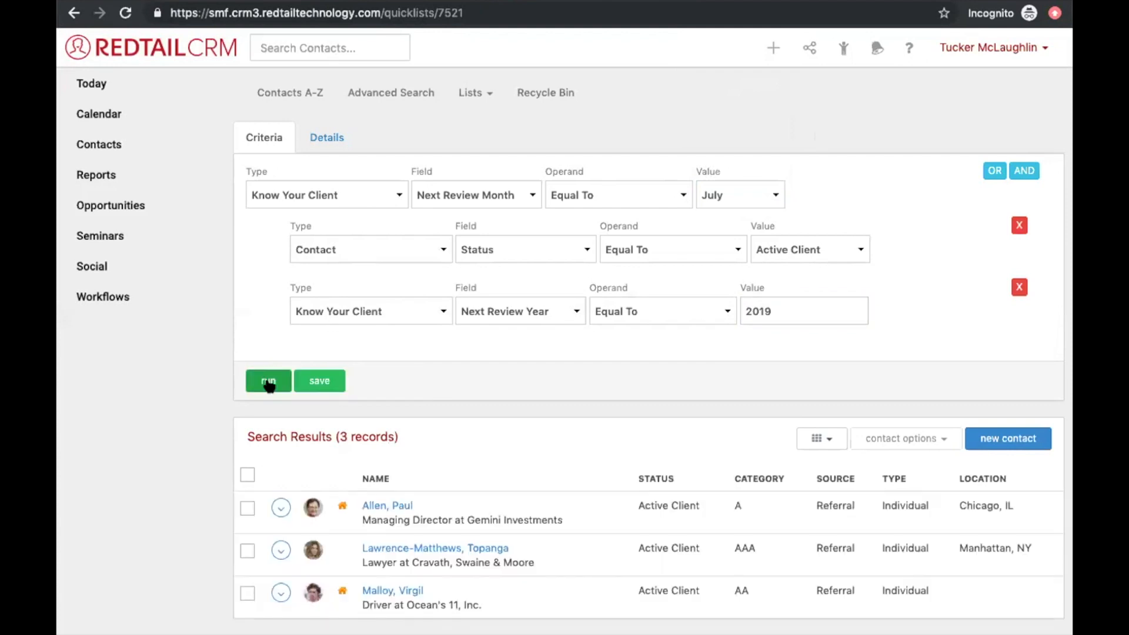
drag(417, 505, 355, 498)
drag(536, 546, 358, 536)
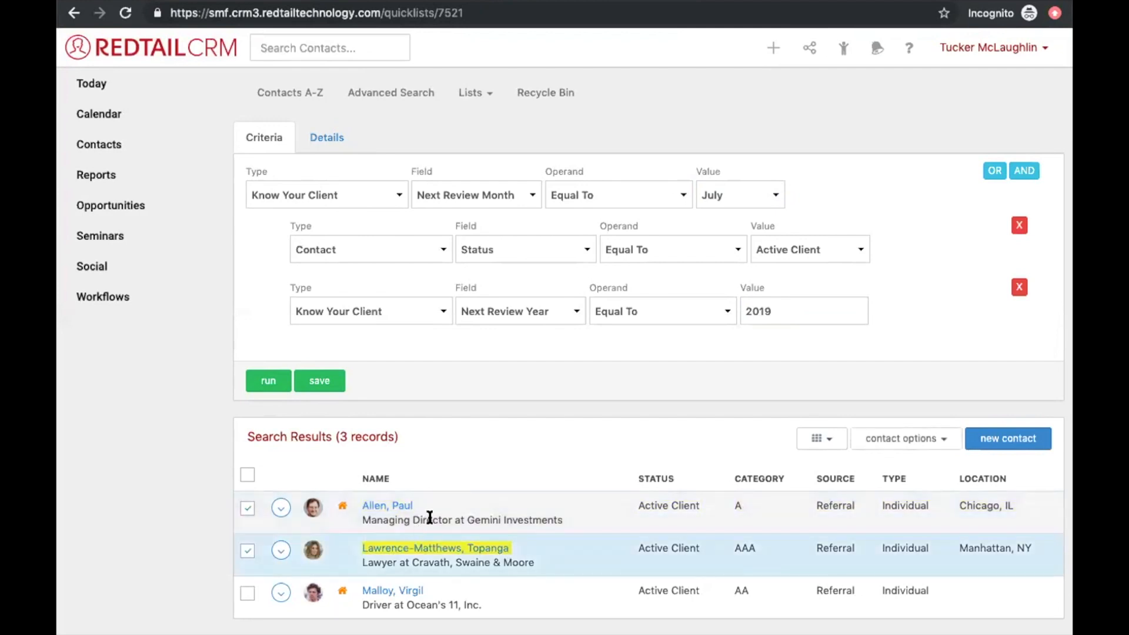
mouse_move(401, 510)
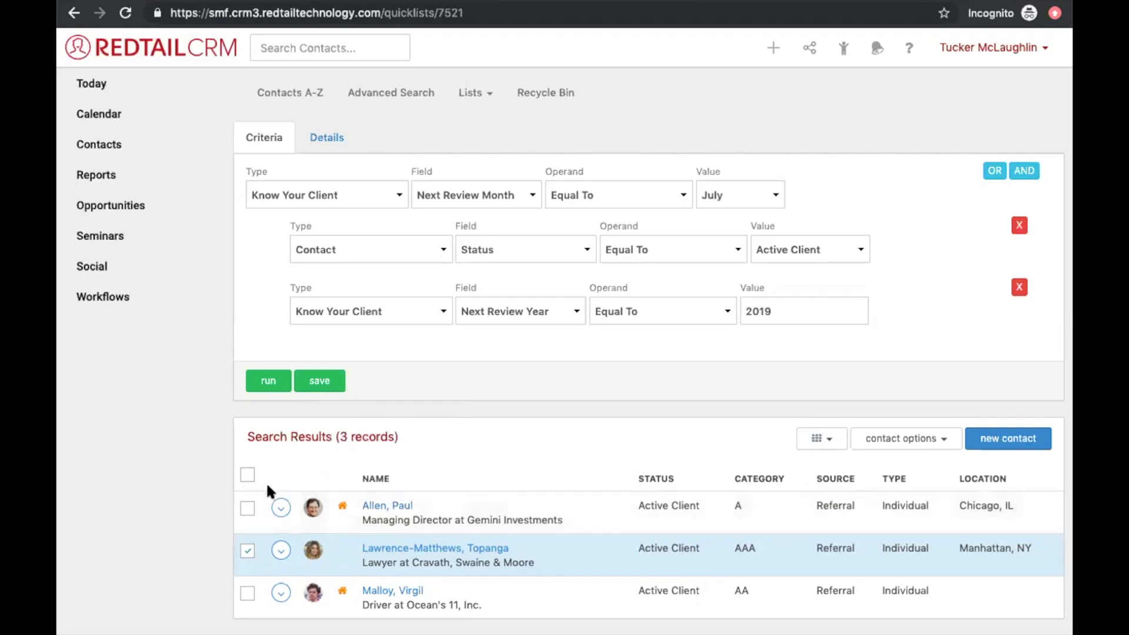
Step: Start a new activity for the first listed client with the subject "Client Review for" plus the client's first name, and turn off All Day
click(281, 508)
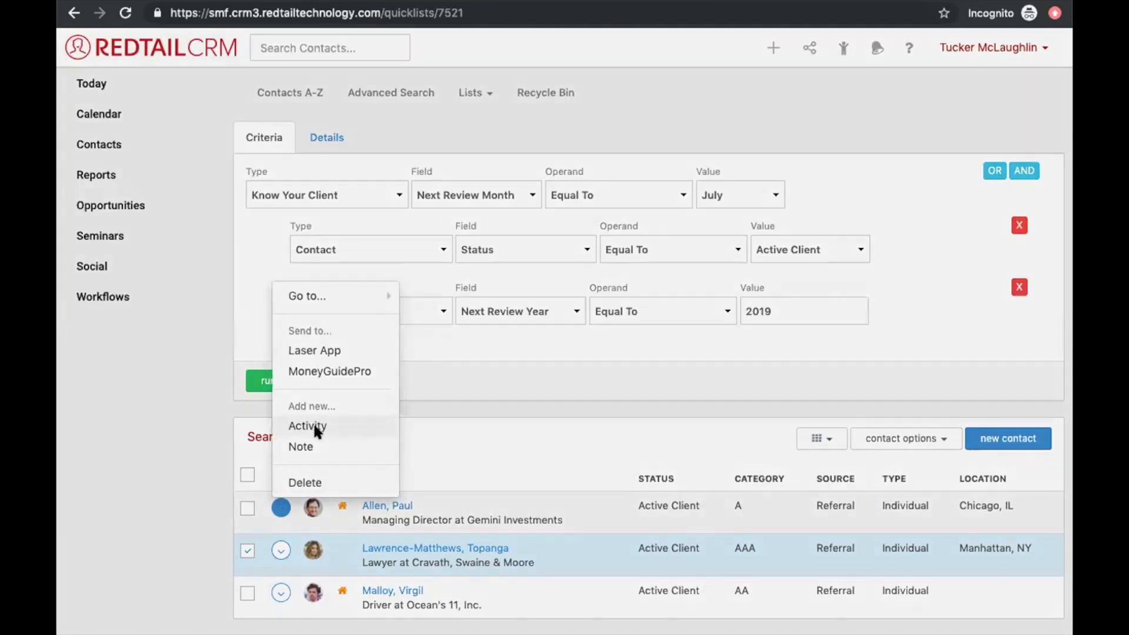
click(318, 433)
click(448, 204)
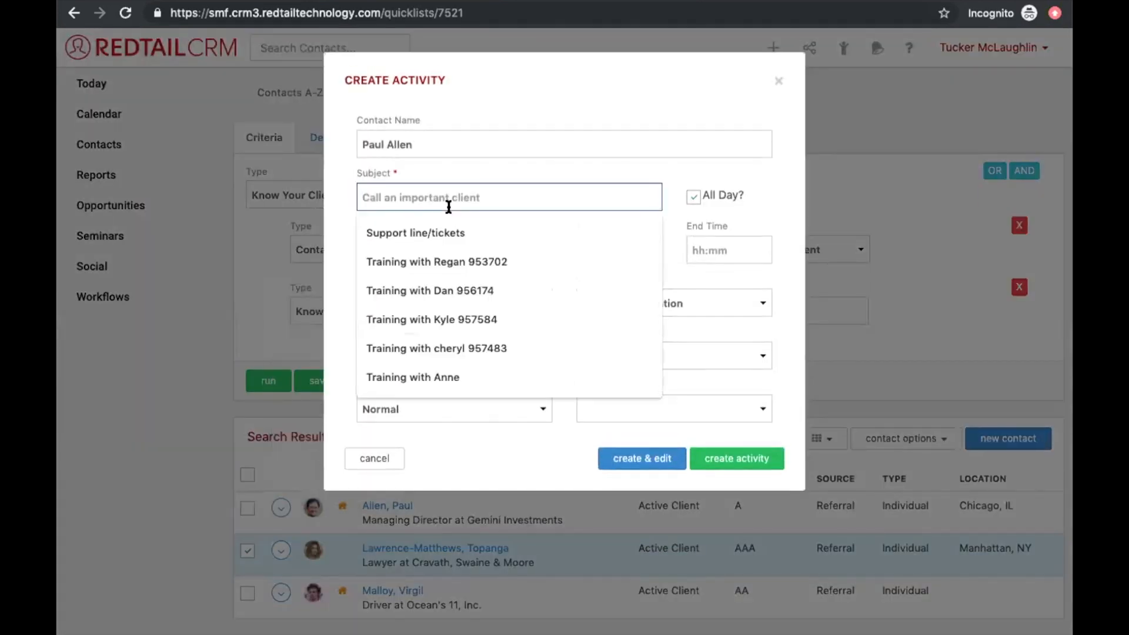
text(Client Rev)
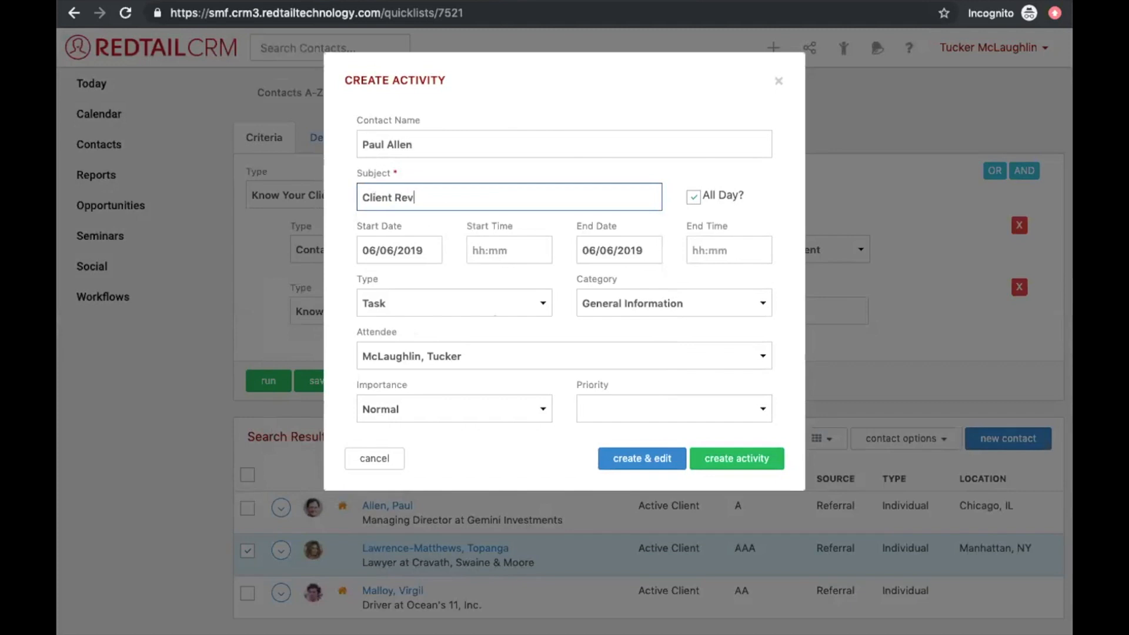
text(iew for Paul)
click(695, 198)
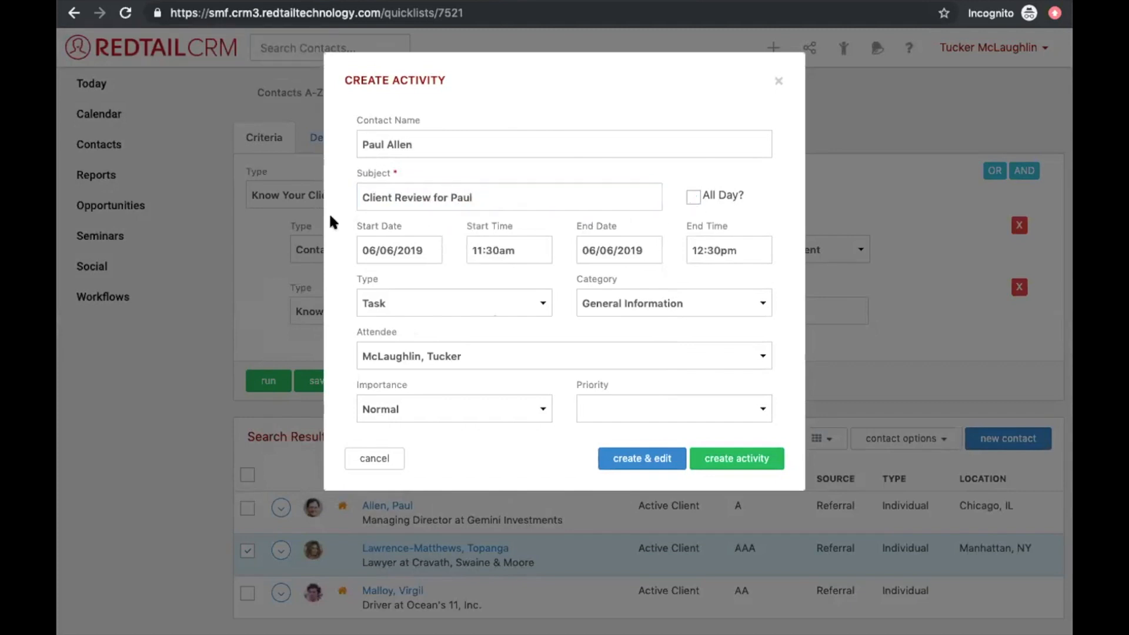
Step: Schedule the review activity for 06/18/2019 with a start time of 11:30am
click(392, 250)
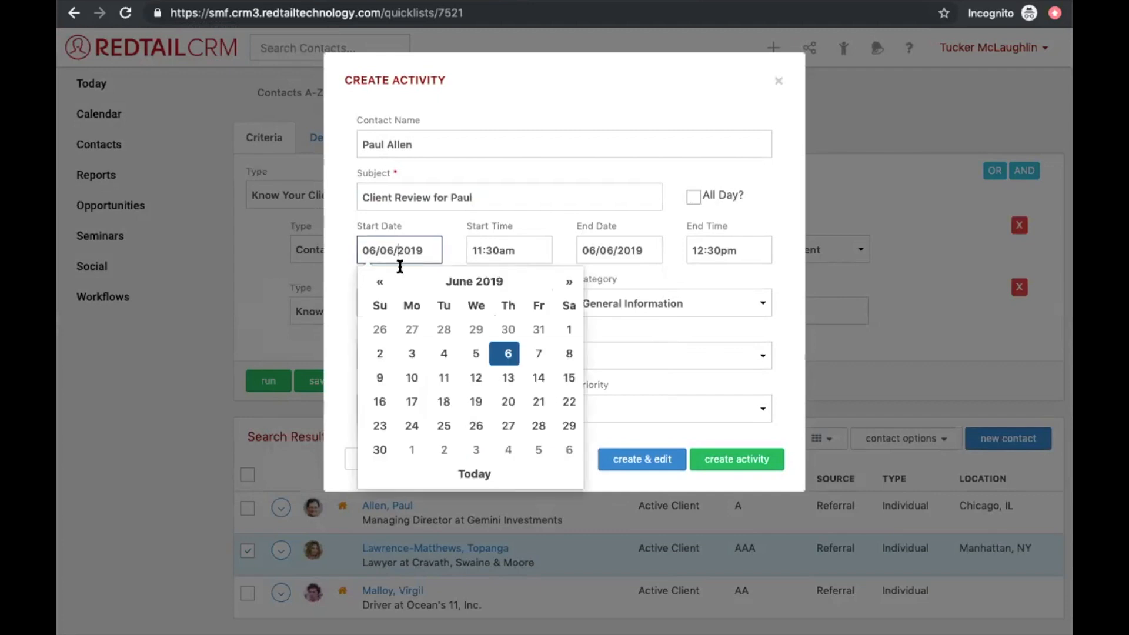
click(444, 401)
click(489, 247)
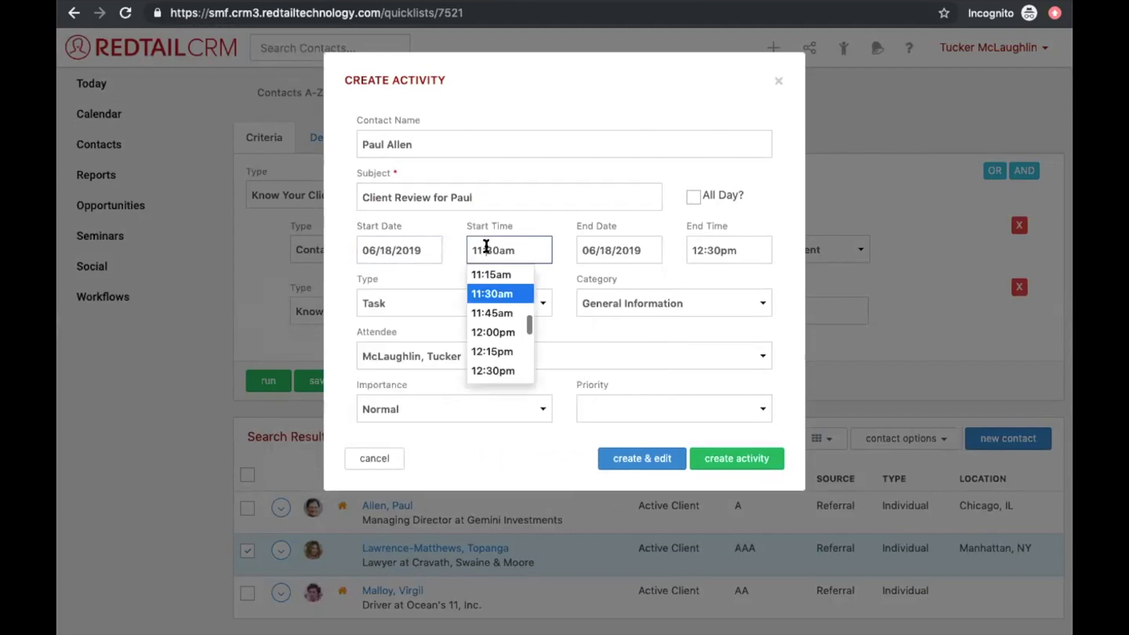
click(488, 295)
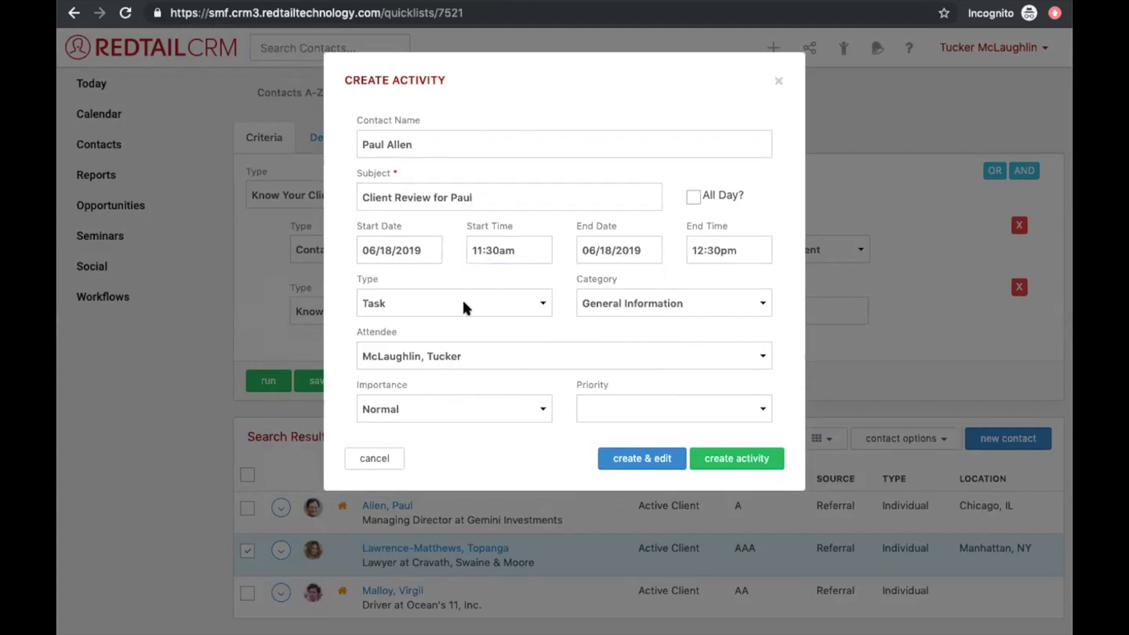
click(464, 307)
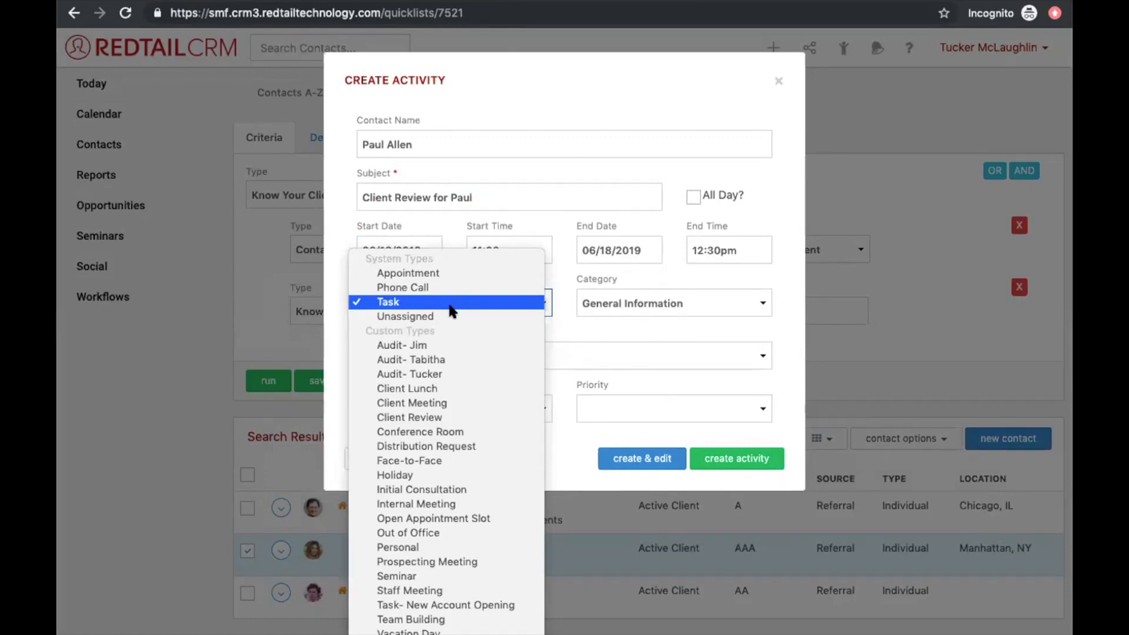
click(465, 301)
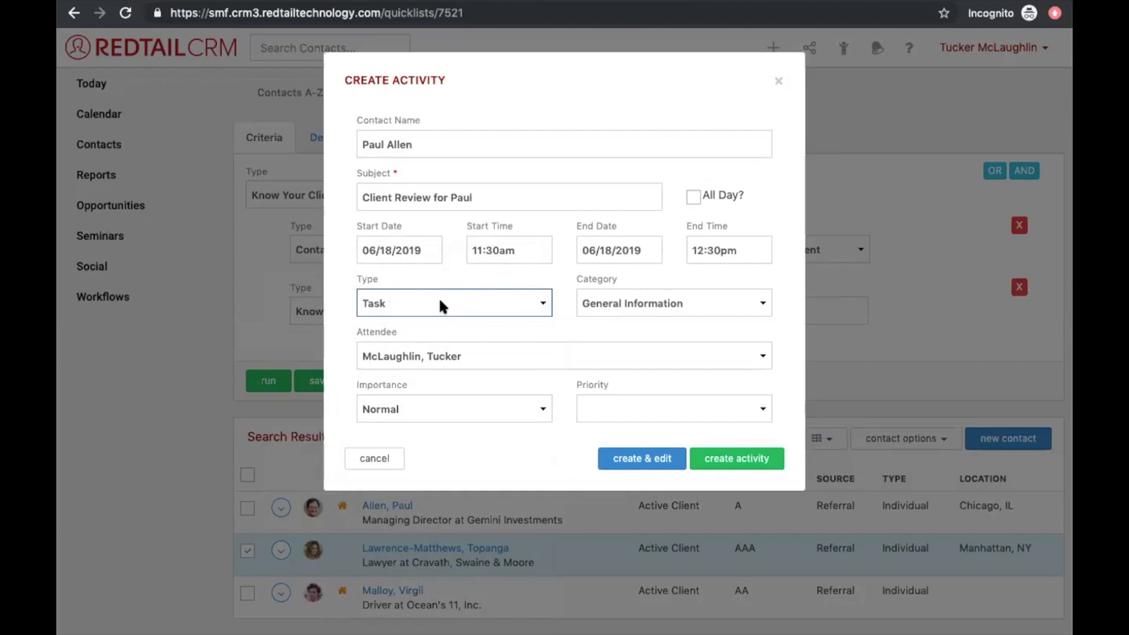
click(442, 312)
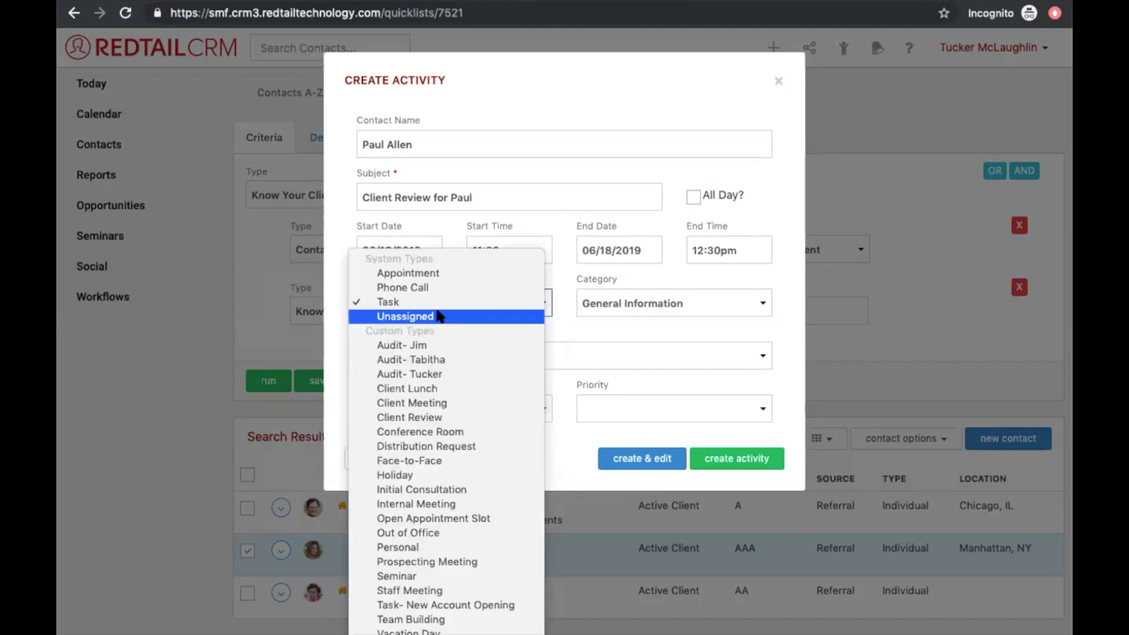
scroll(443, 509, down, 1)
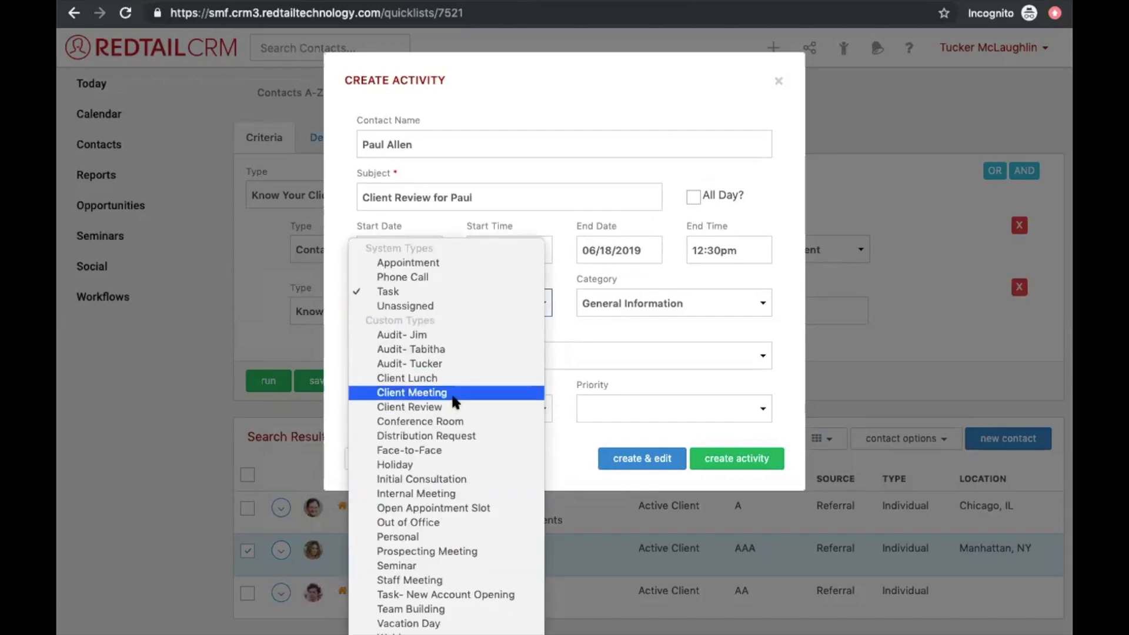
click(411, 407)
click(612, 298)
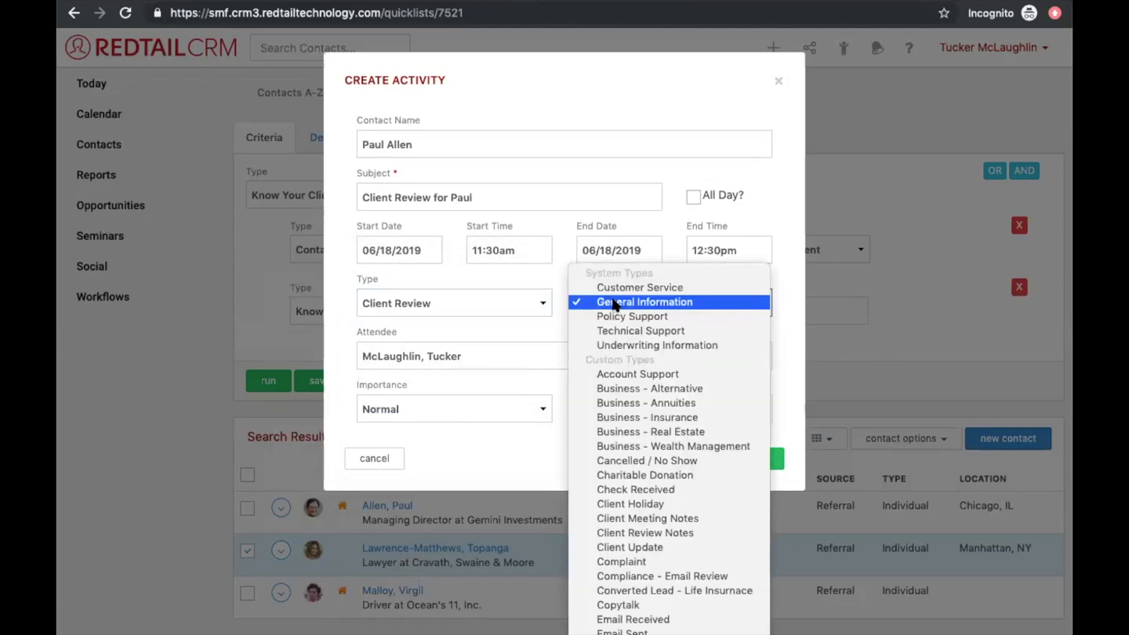
click(627, 476)
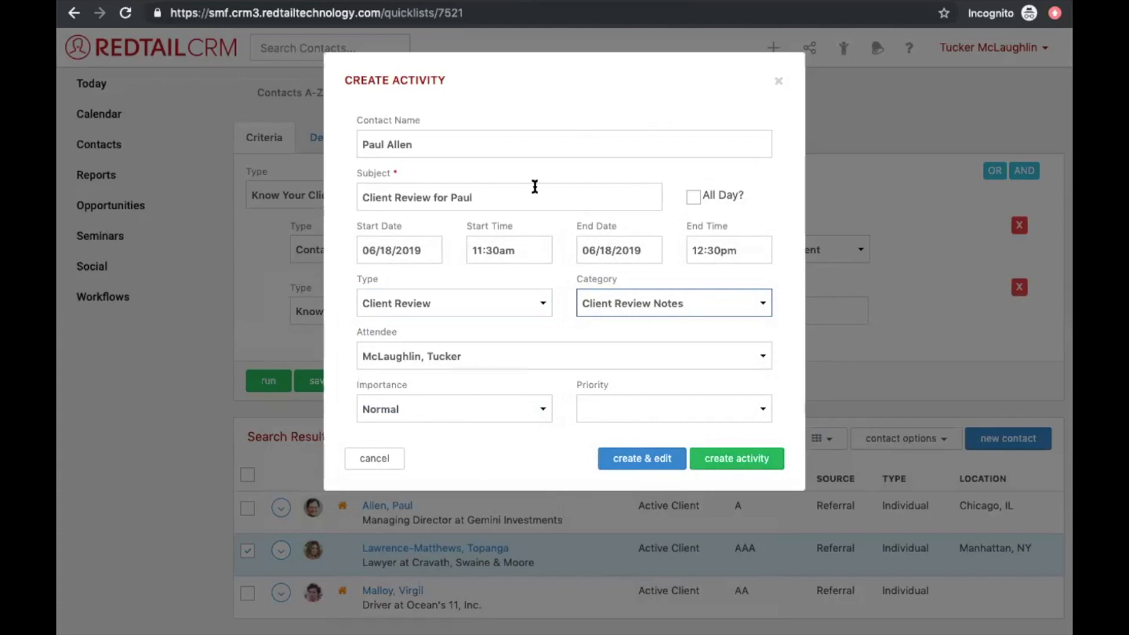
drag(535, 195, 253, 194)
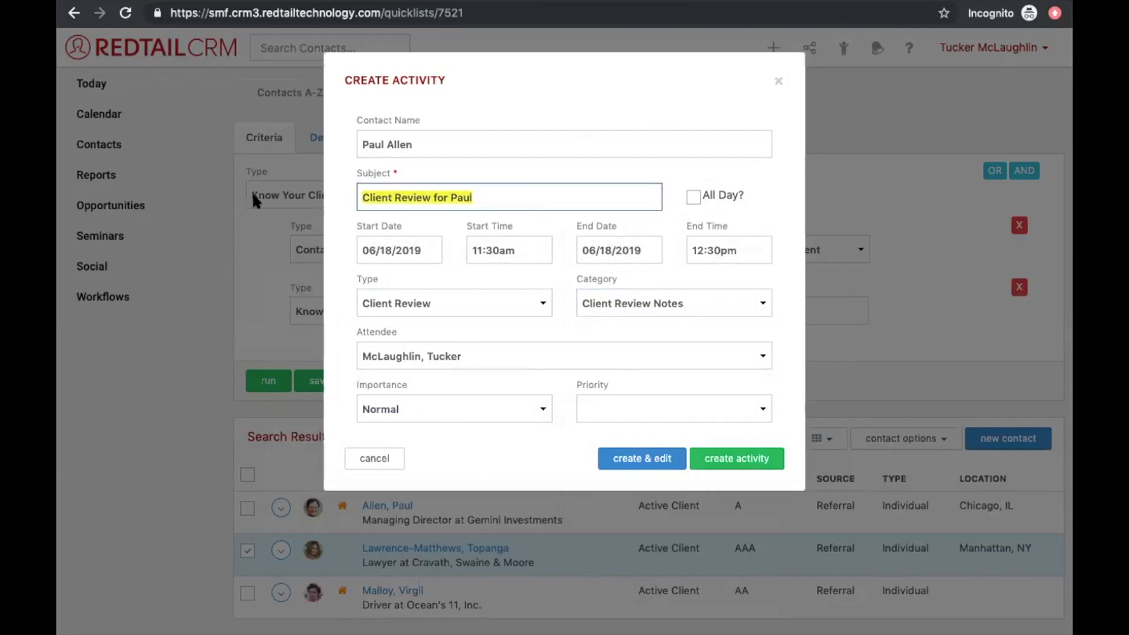
click(779, 81)
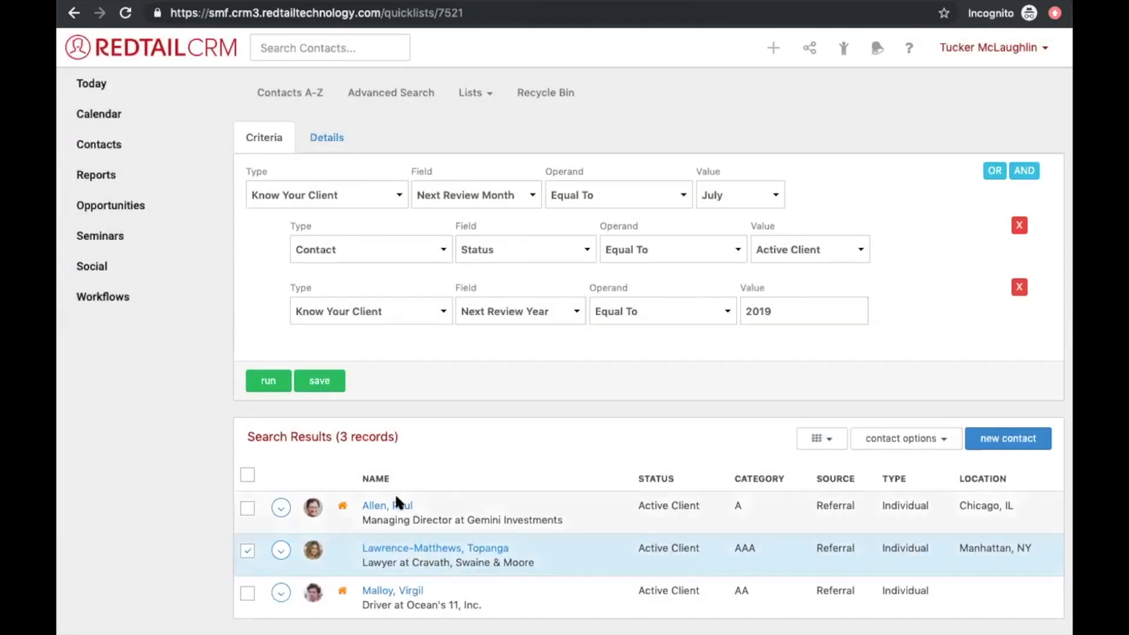
Step: Open the first listed client's contact record in a new tab and check its active workflows
right_click(394, 507)
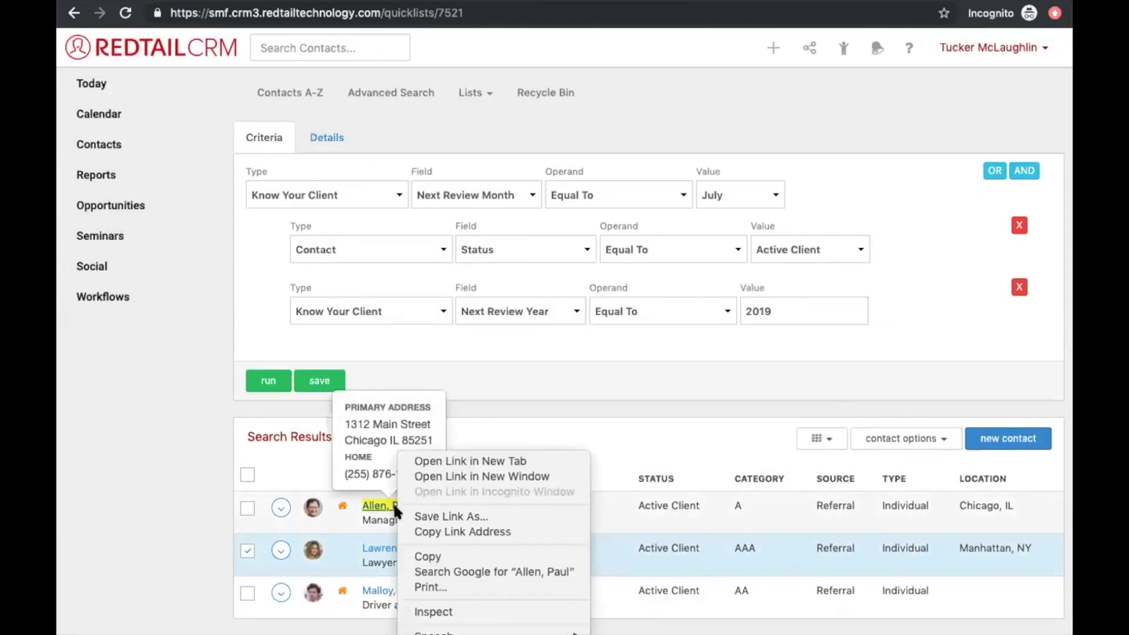
click(412, 463)
click(562, 1)
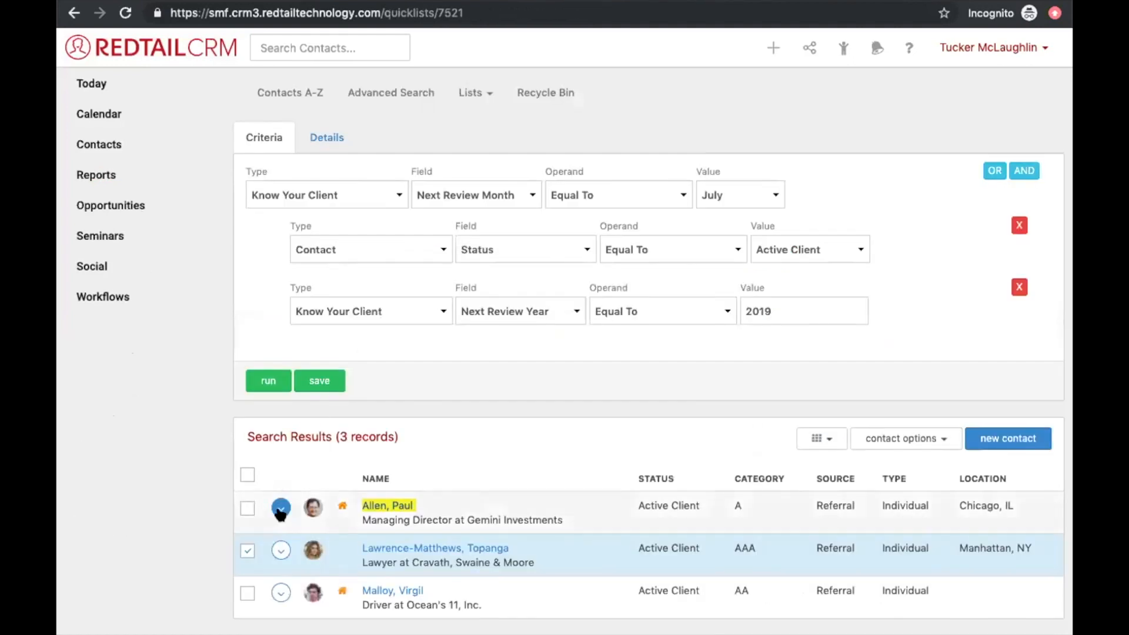
Step: From the QuickList results, start a new activity for the first listed client with the subject "Client Review for" plus the client's first name
click(280, 507)
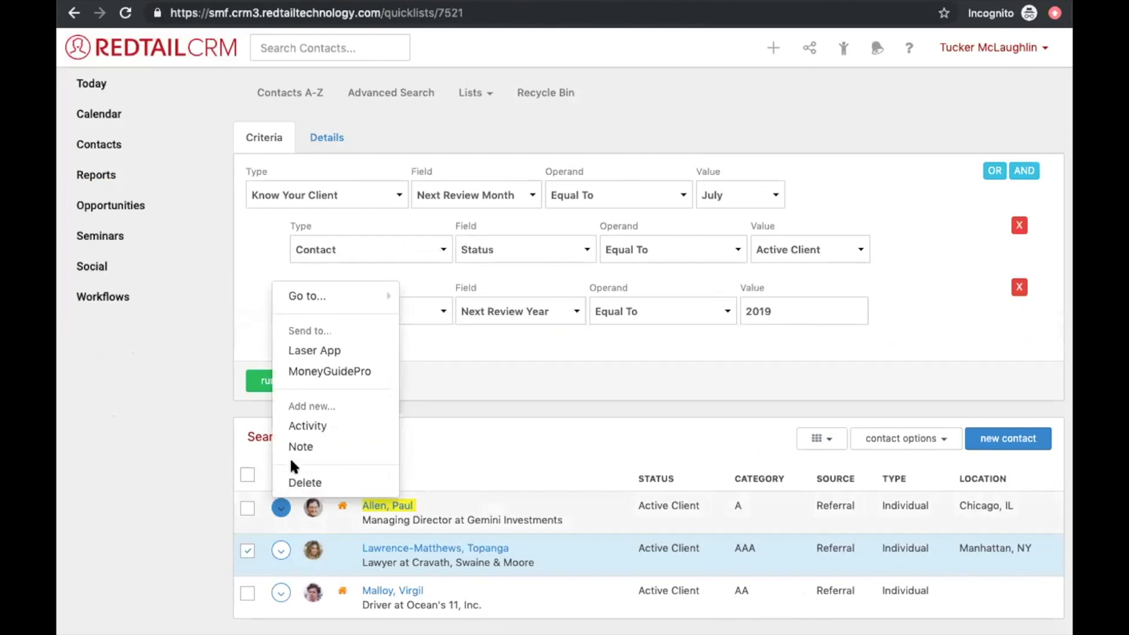
click(305, 427)
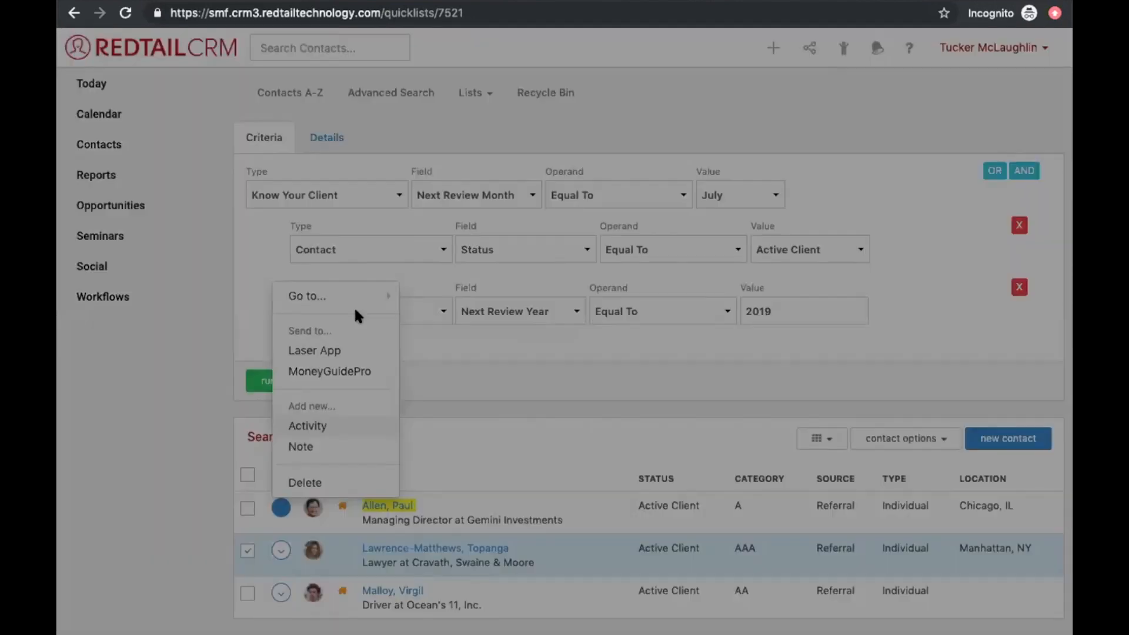
click(401, 203)
text(Client Review for Paul)
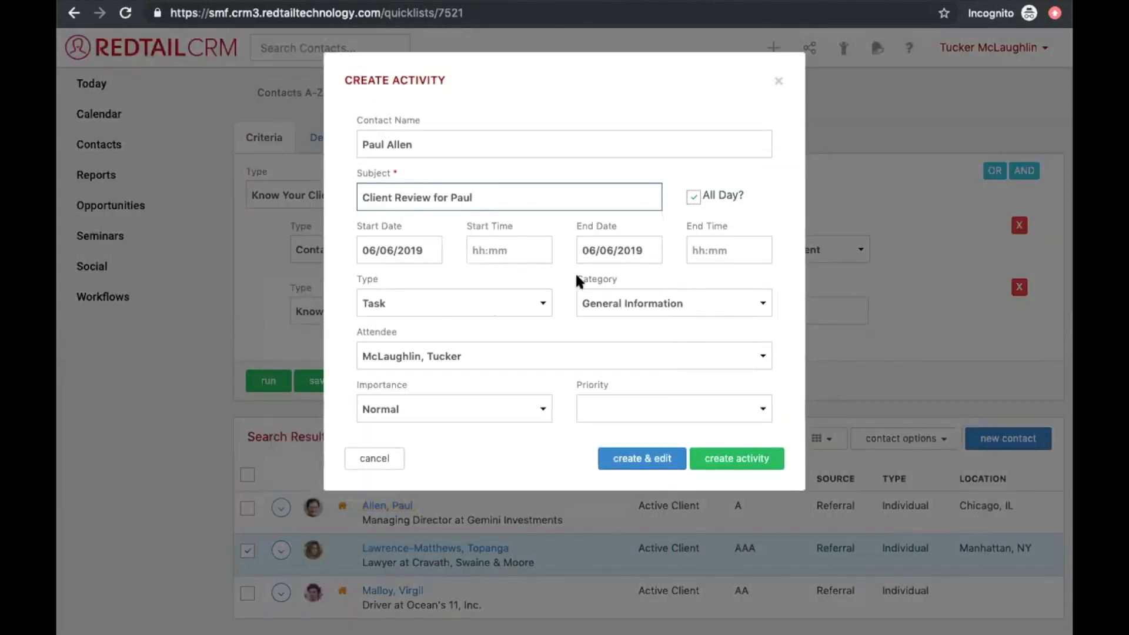
Step: Set the activity's type to Client Review and its category to Client Review Notes, and create the activity
click(488, 297)
scroll(421, 509, down, 1)
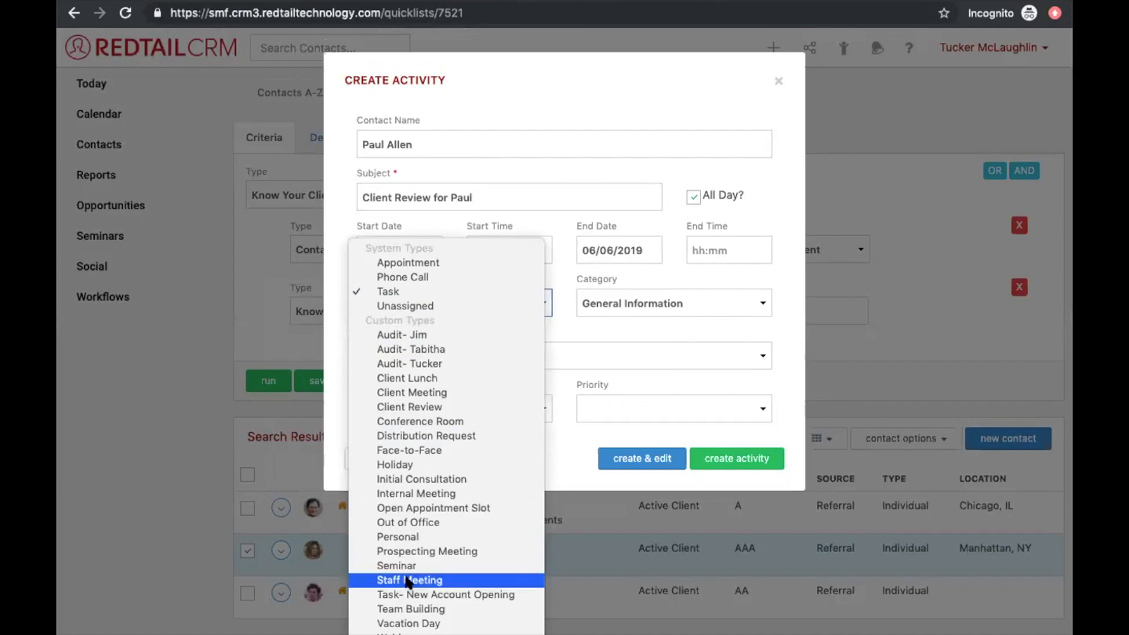
click(417, 407)
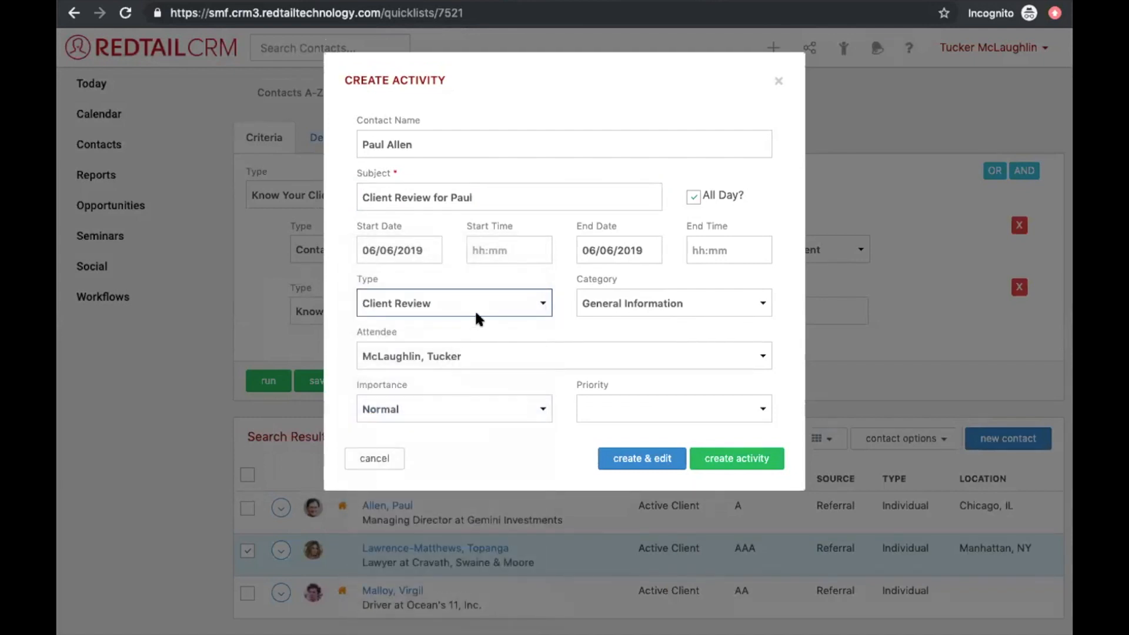
click(704, 304)
scroll(674, 504, down, 2)
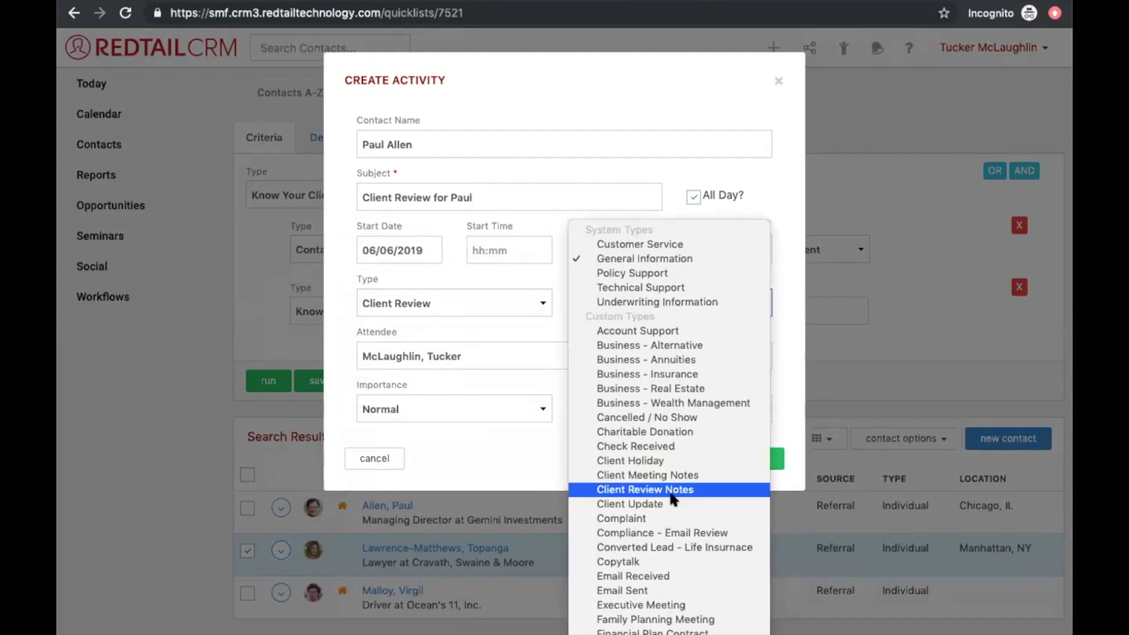
click(674, 504)
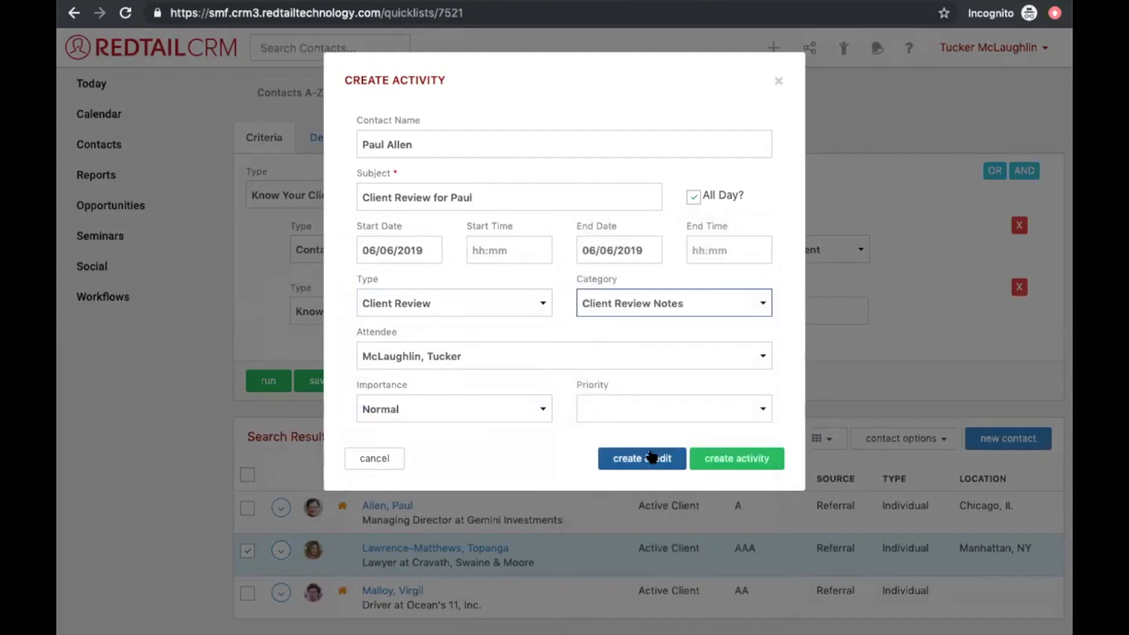
click(717, 457)
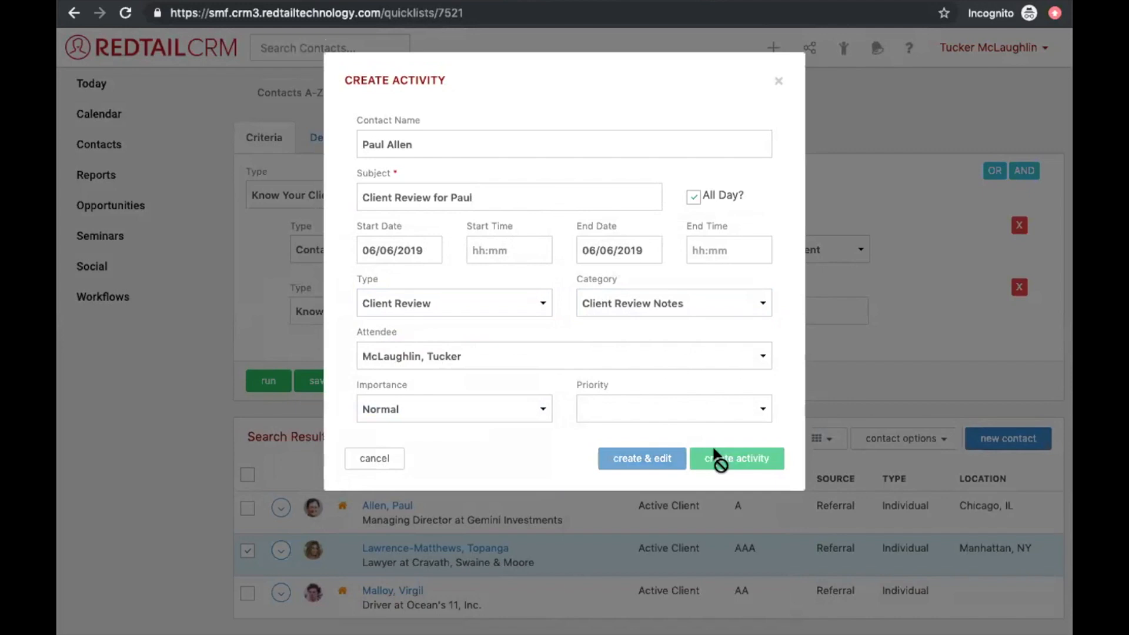
click(694, 197)
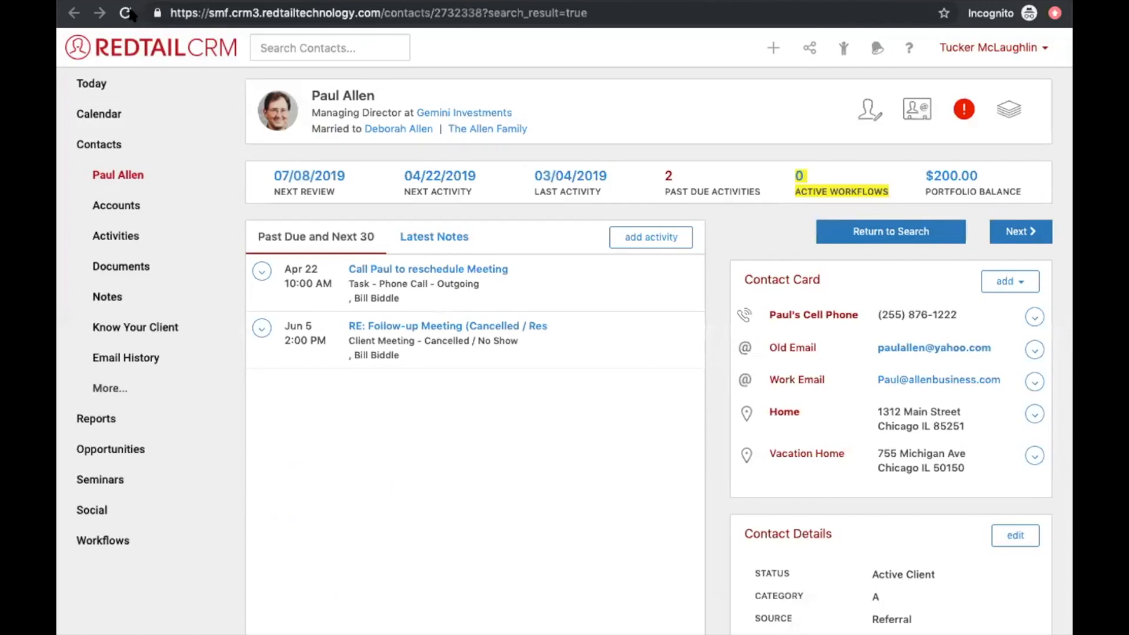
Step: Reload the client's contact record and open Client Review Workflow 2019 from its active workflows
click(130, 14)
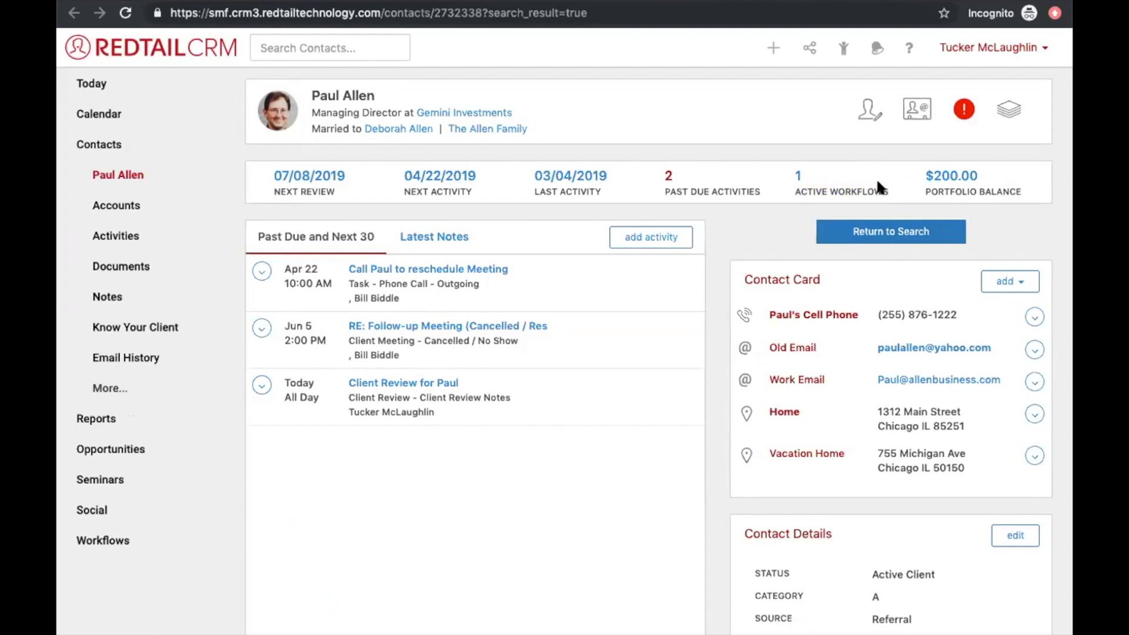
drag(891, 187, 789, 168)
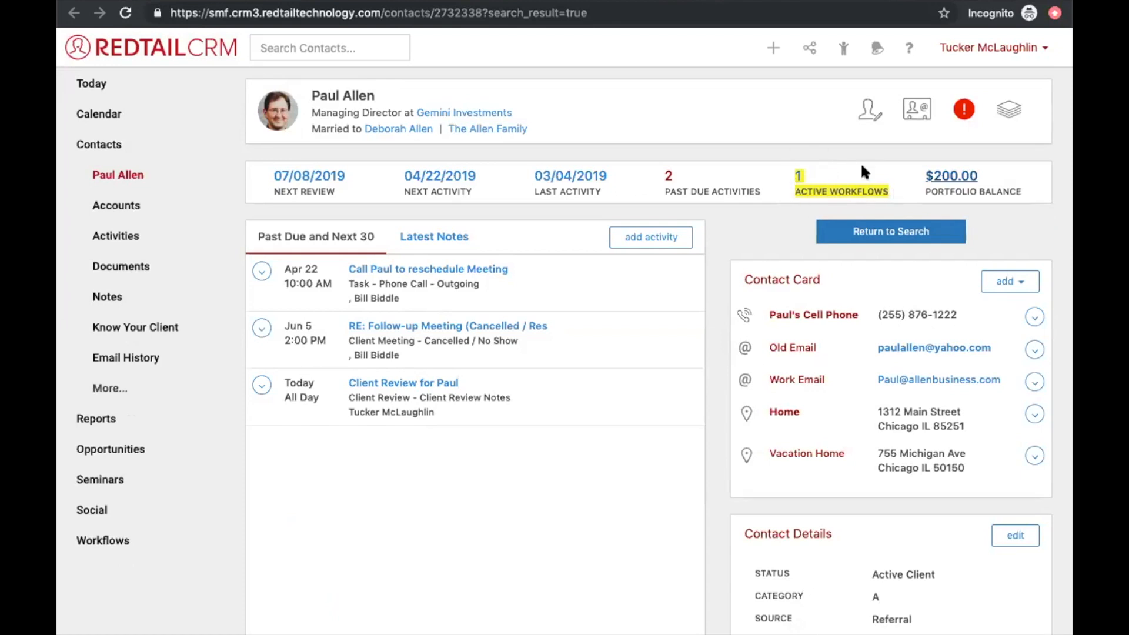
click(799, 177)
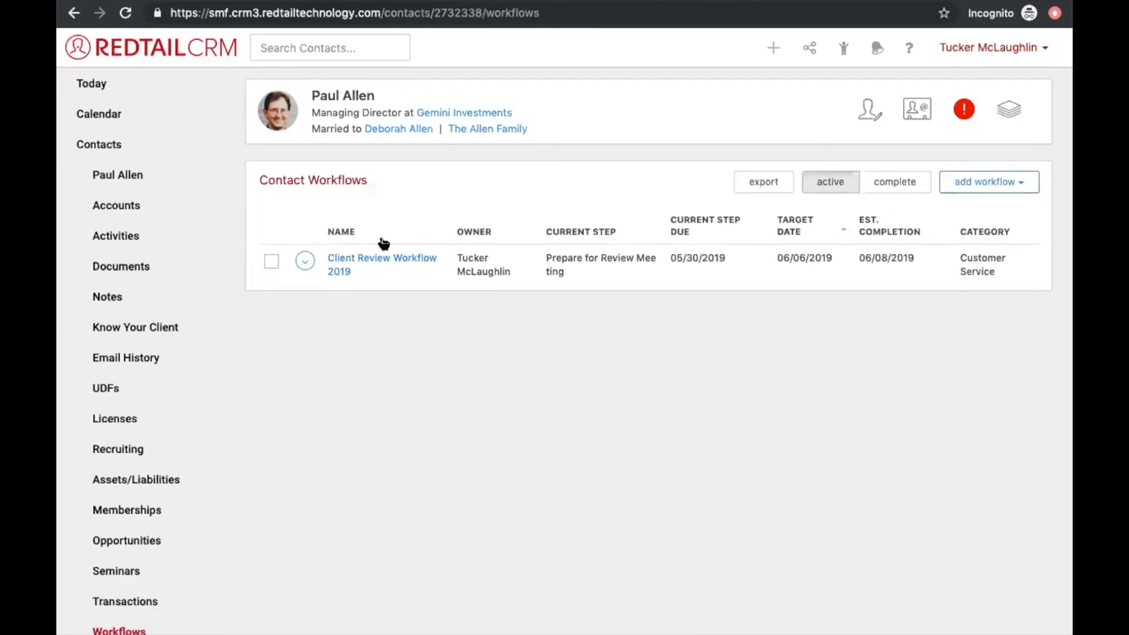
click(333, 265)
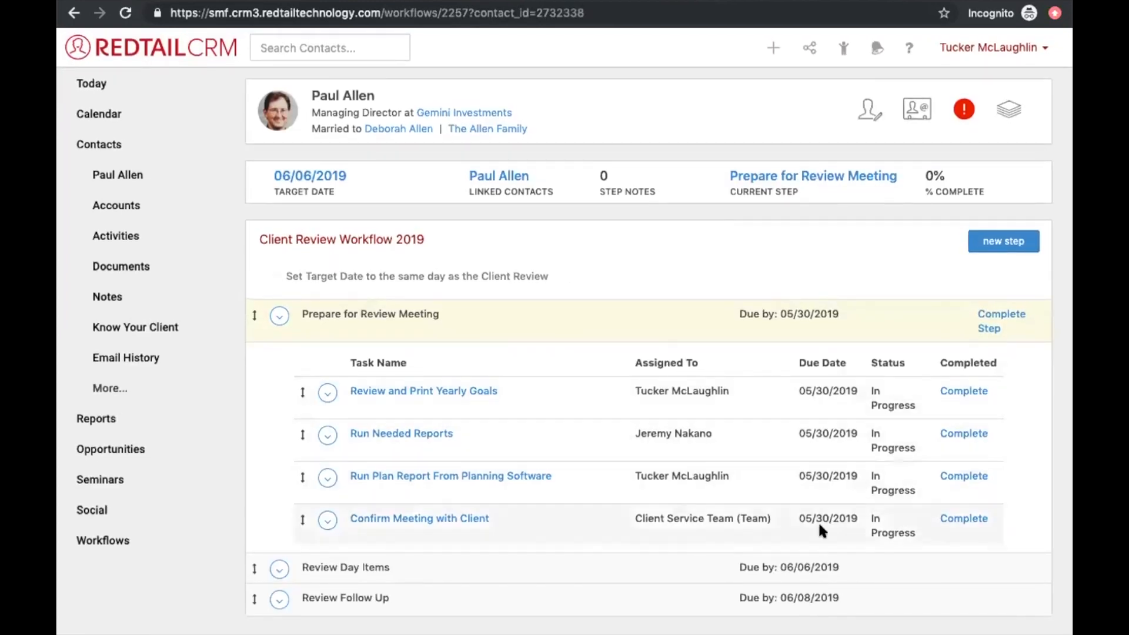
Step: Compare the Review Day Items due date with the workflow's target date, and close the workflow settings without changes
triple_click(804, 568)
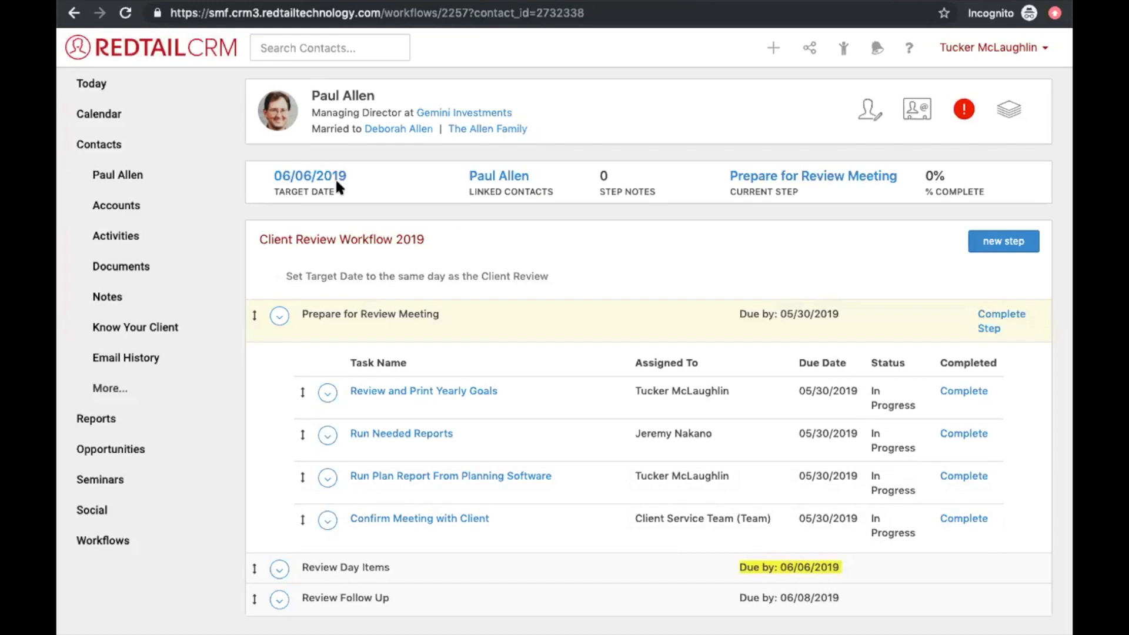
click(318, 180)
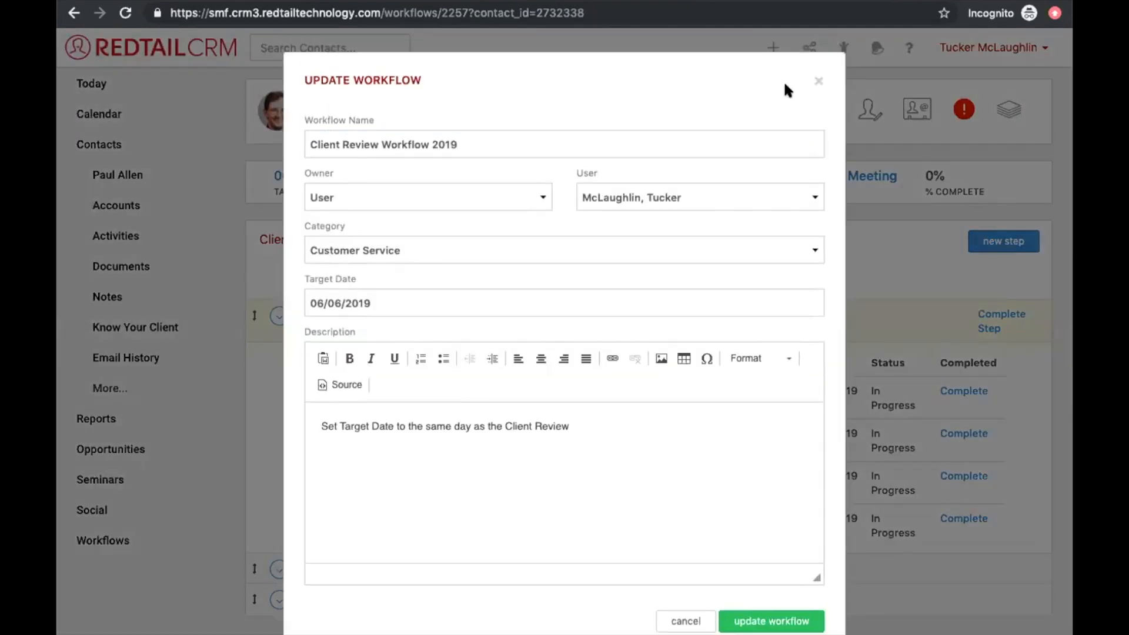
click(818, 82)
Step: Reschedule the client's review activity to 06/18/2019 with All Day off and a start time of 11:30am, and save it
click(117, 236)
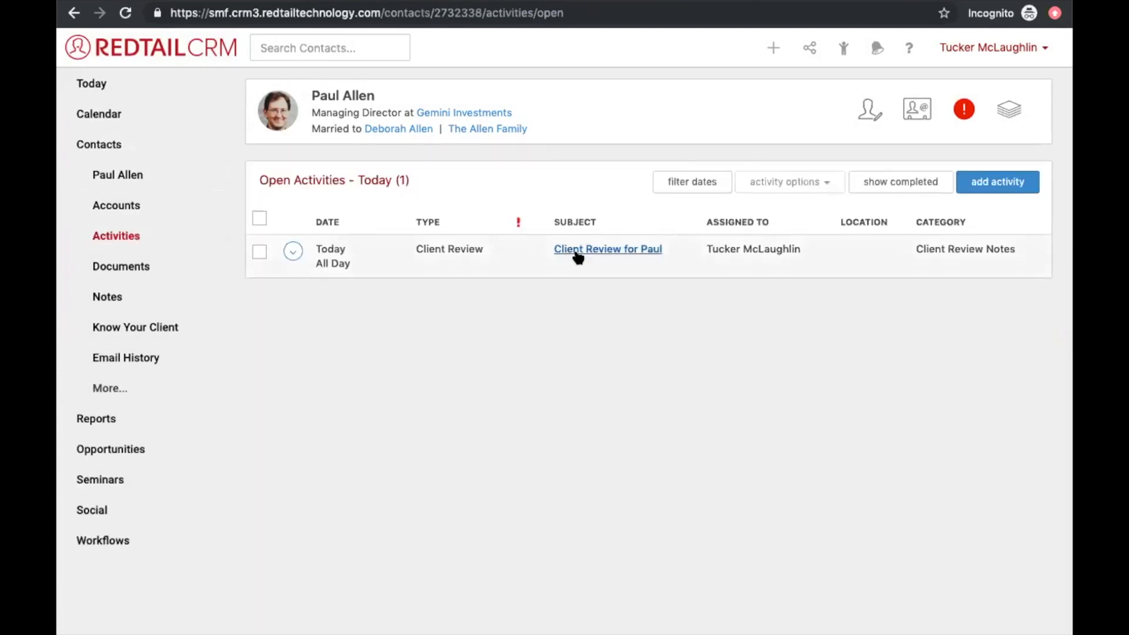
click(577, 252)
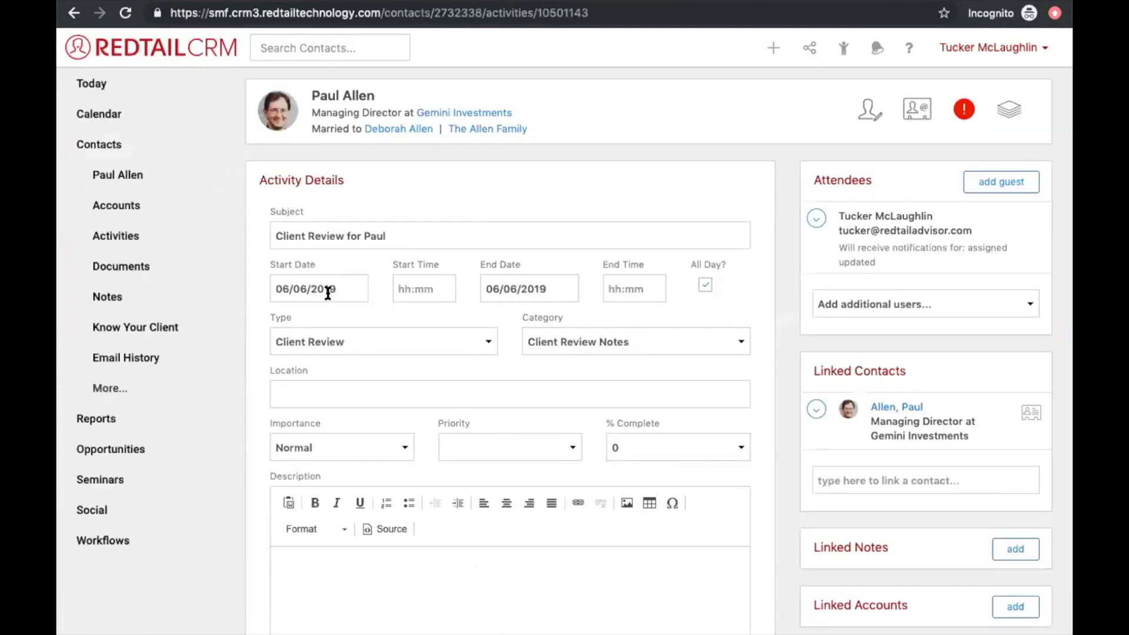
click(319, 288)
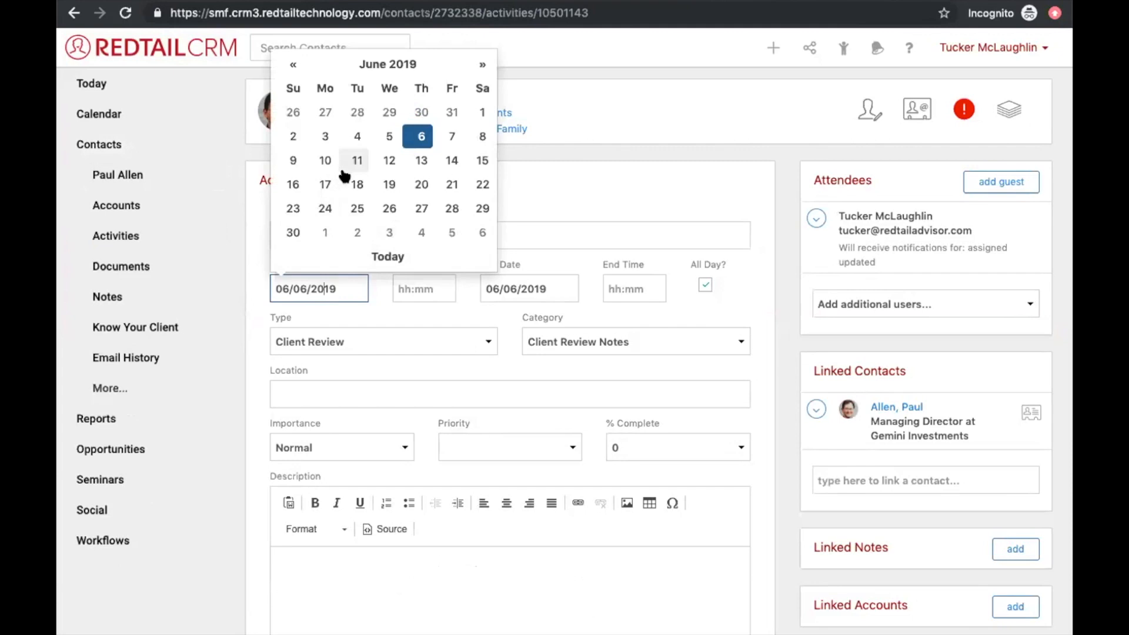
click(348, 178)
click(706, 284)
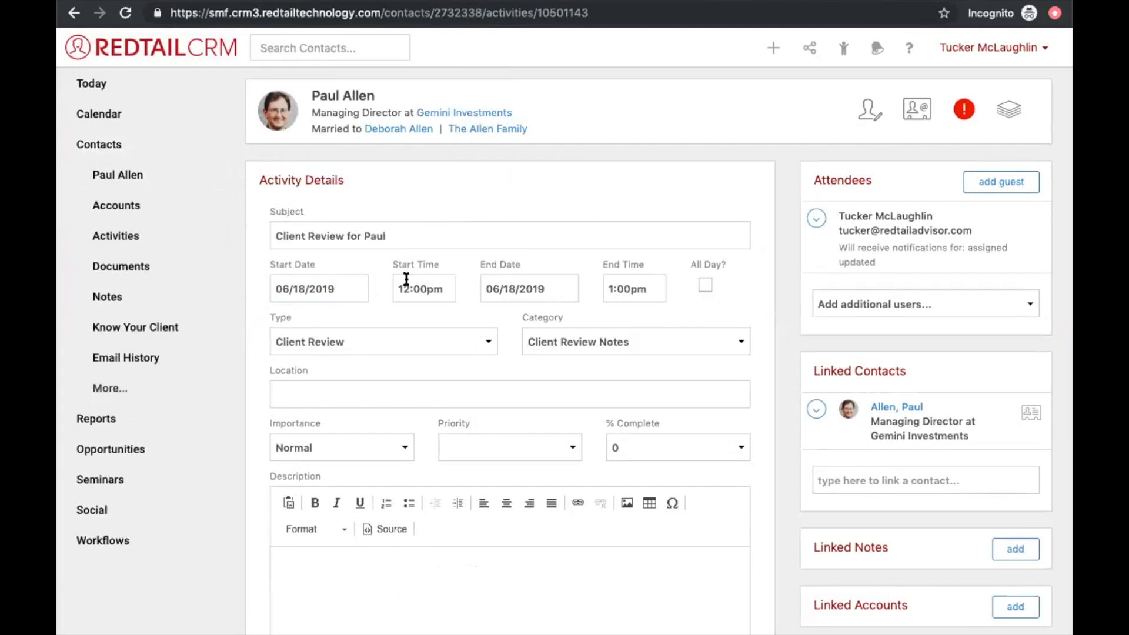
click(395, 295)
scroll(429, 313, up, 1)
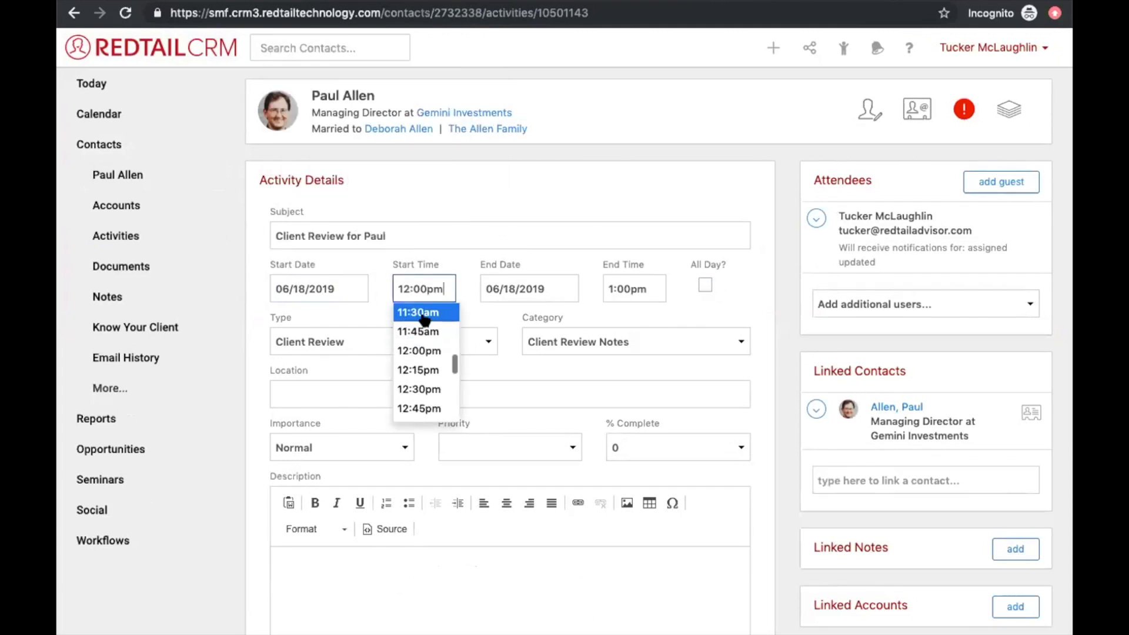
click(429, 313)
scroll(537, 361, down, 6)
click(723, 530)
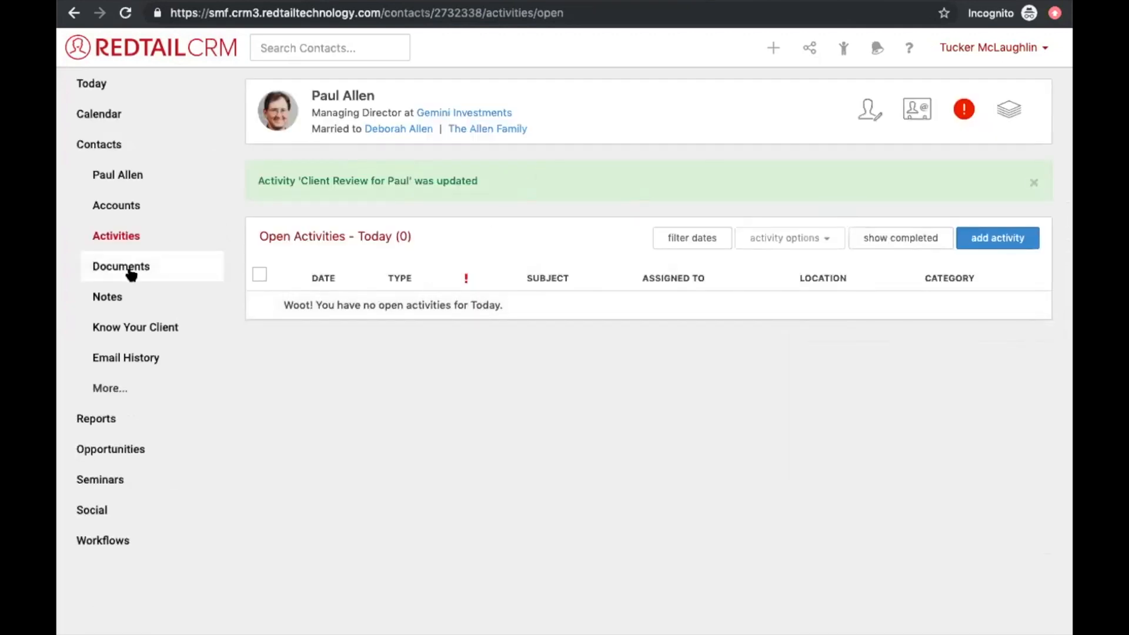
Step: Reopen Client Review Workflow 2019 from the client's workflows and examine its target date and the due dates of its steps
click(106, 388)
scroll(125, 509, down, 2)
scroll(125, 509, down, 2)
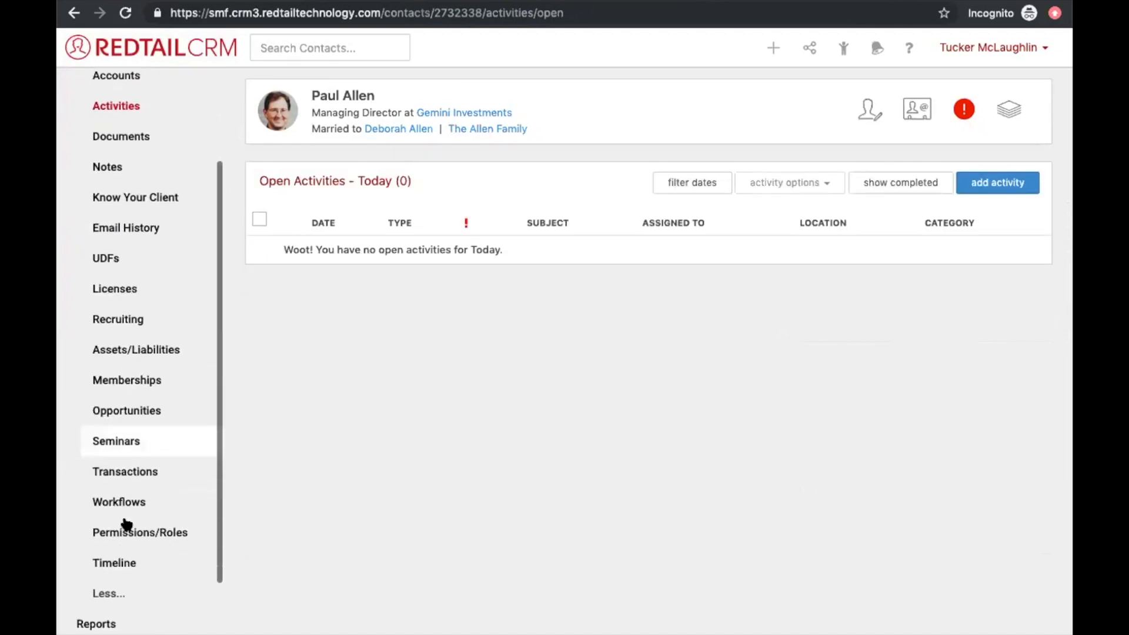
click(131, 495)
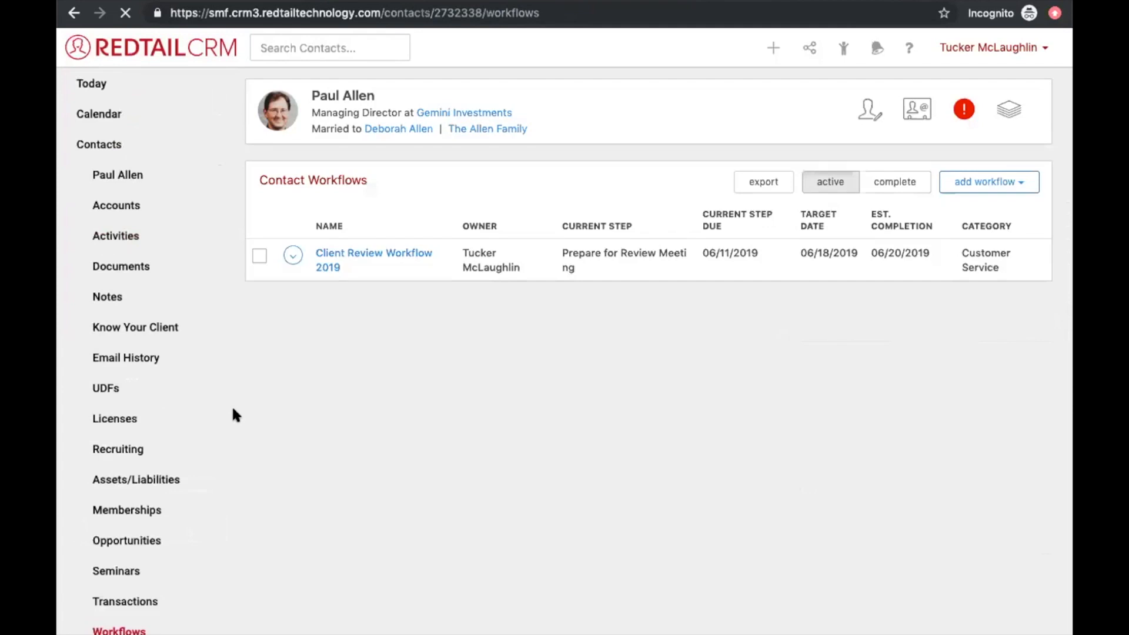
click(367, 260)
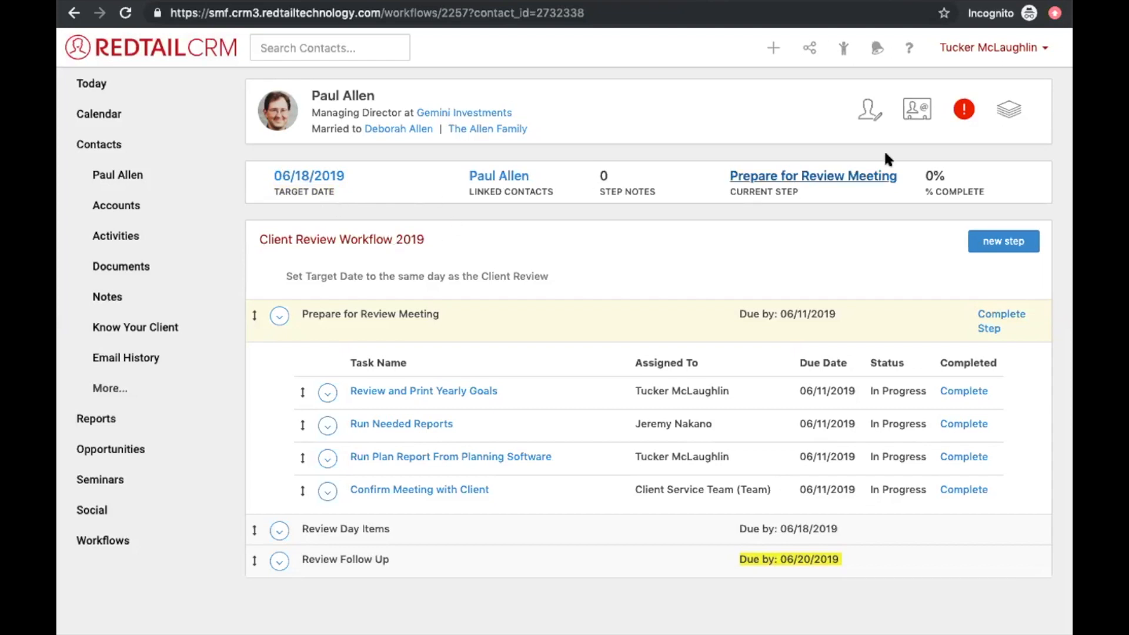
Step: Examine the common tasks available for the client, including the Personal Profile Form, and close the list
click(1010, 109)
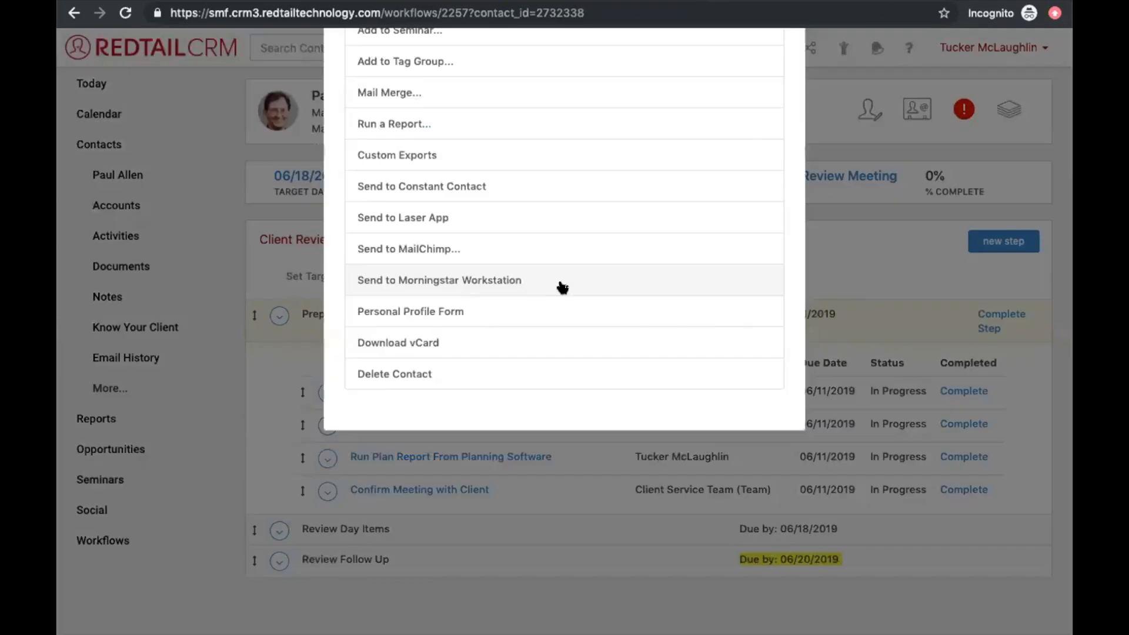
drag(381, 404, 466, 411)
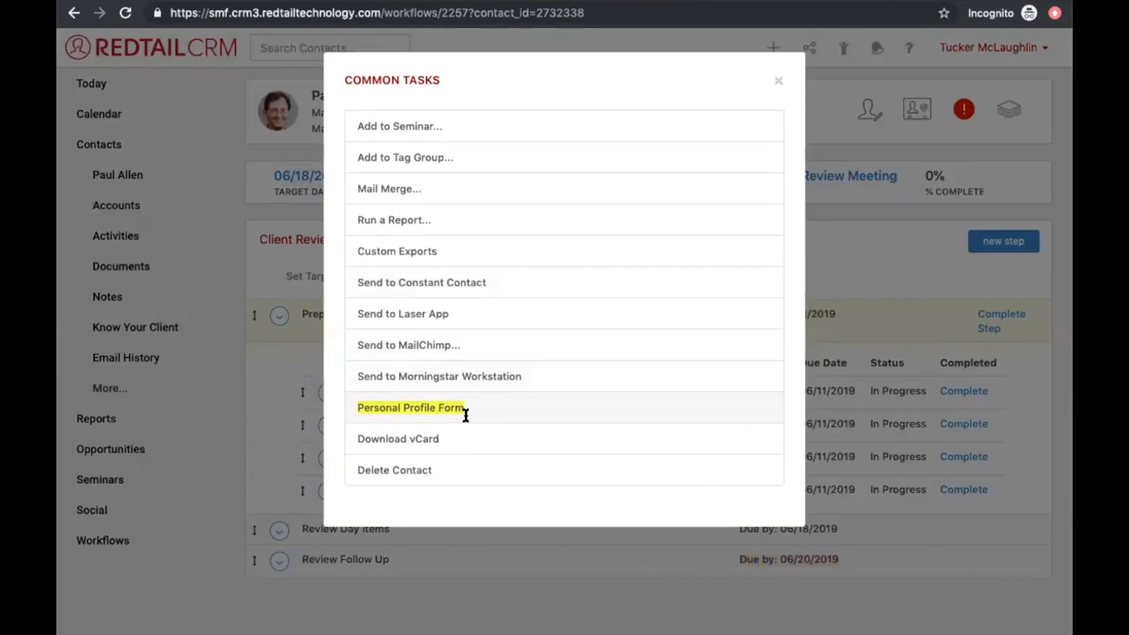
scroll(821, 288, down, 2)
click(821, 288)
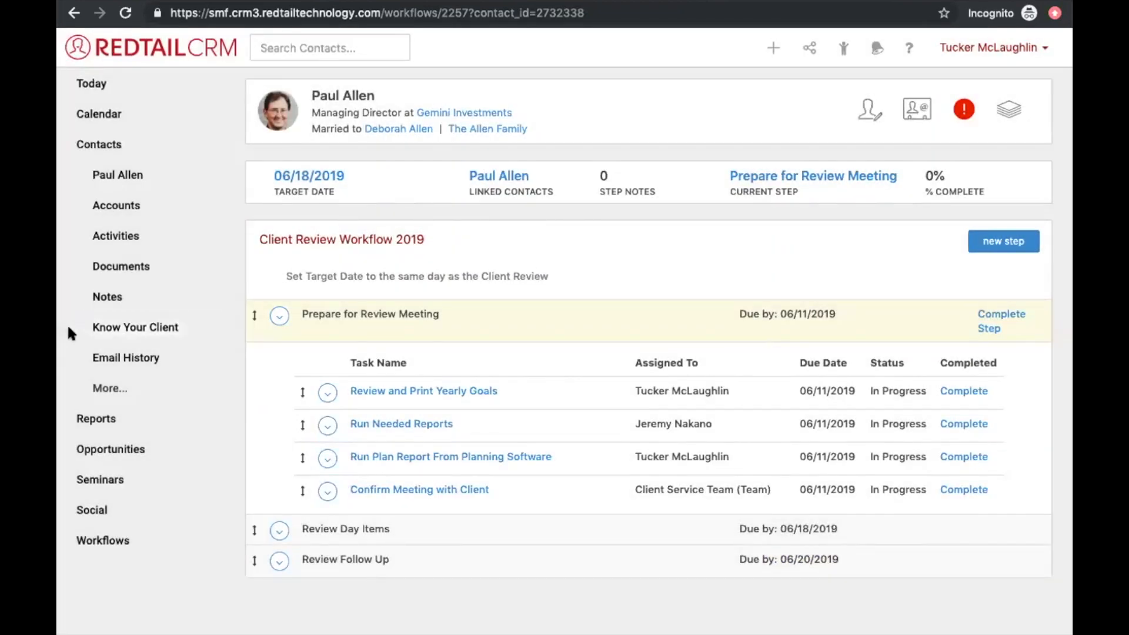
Step: Filter the client's notes to the Client Meeting Notes and Client Review Notes categories
click(142, 308)
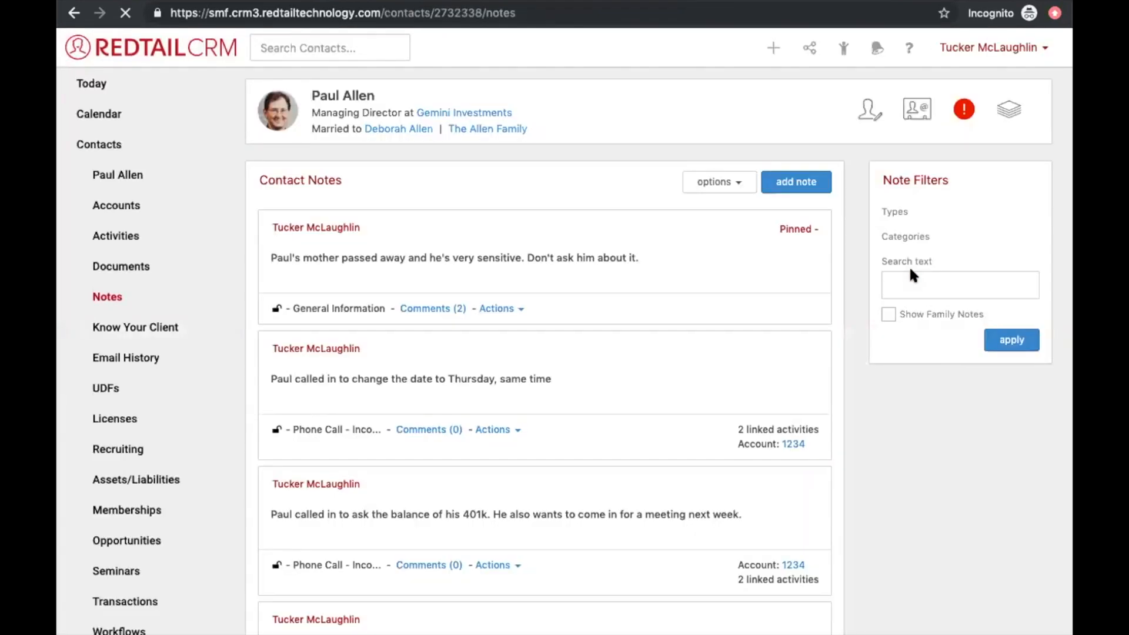
click(912, 289)
scroll(908, 371, down, 3)
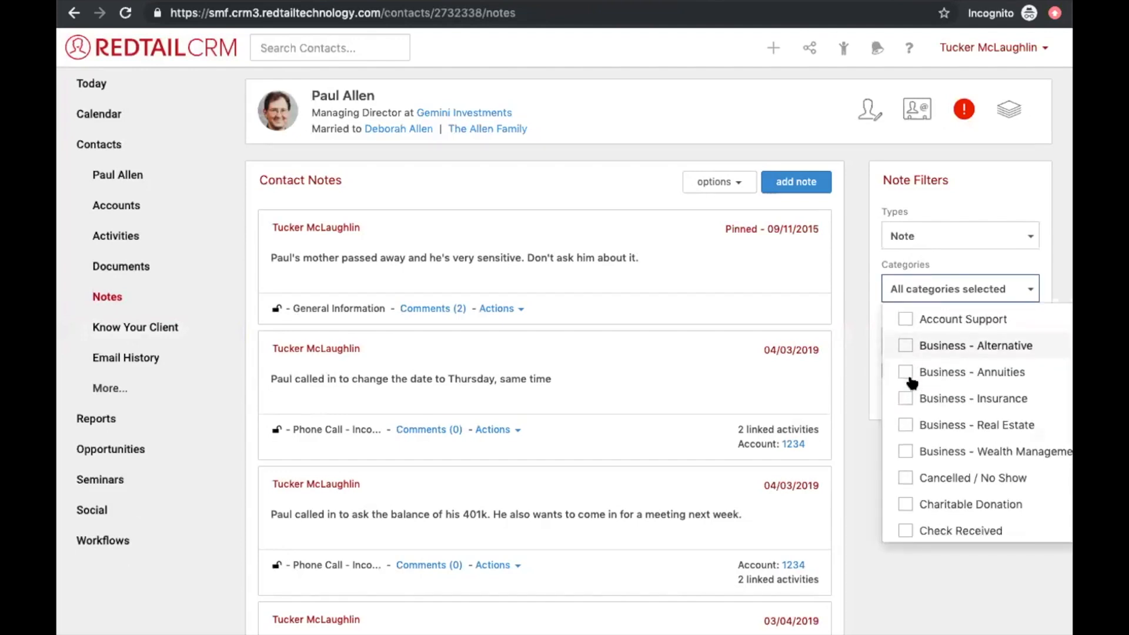
scroll(912, 383, down, 1)
click(905, 408)
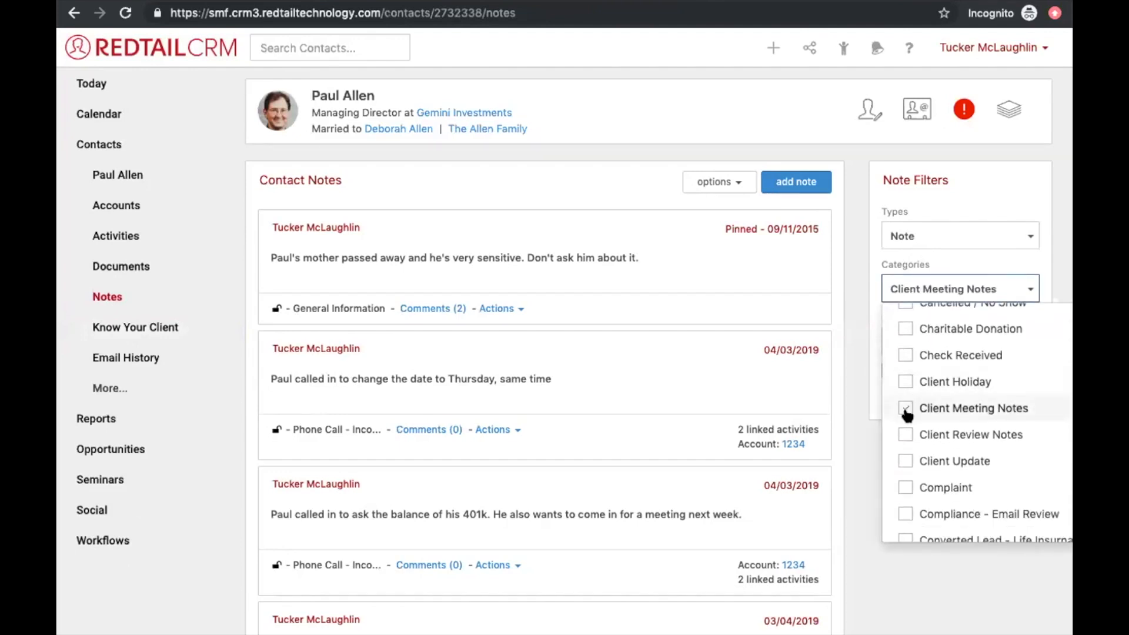
click(905, 435)
click(858, 401)
click(1016, 396)
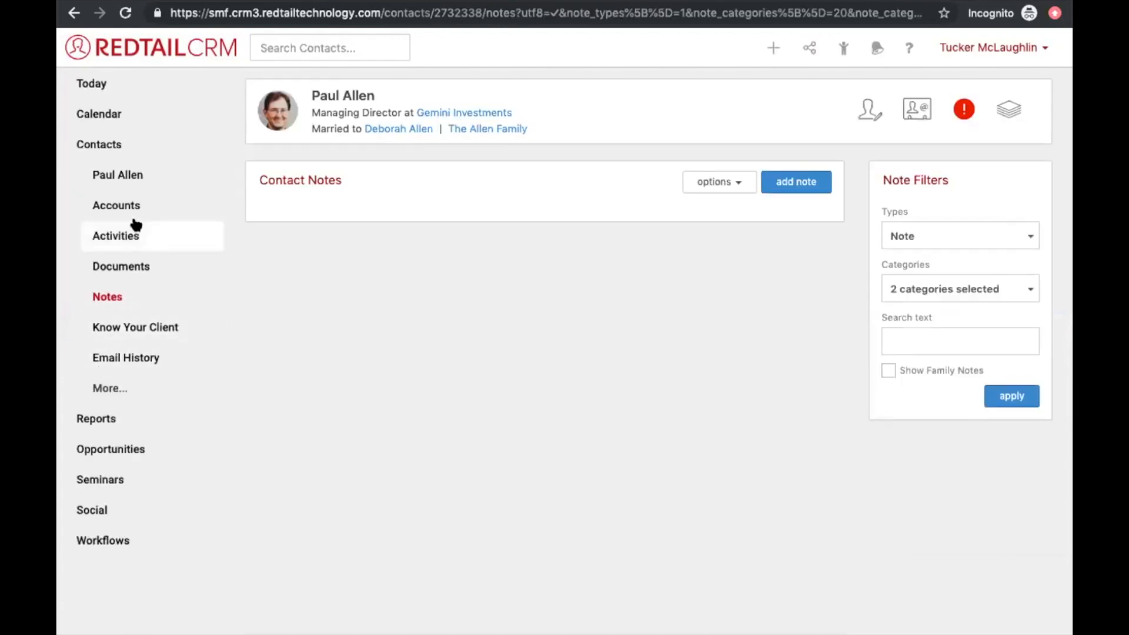
Step: Reopen Client Review Workflow 2019 from the client's active workflows and expand the Review Day Items step
click(121, 247)
click(108, 387)
scroll(97, 412, down, 3)
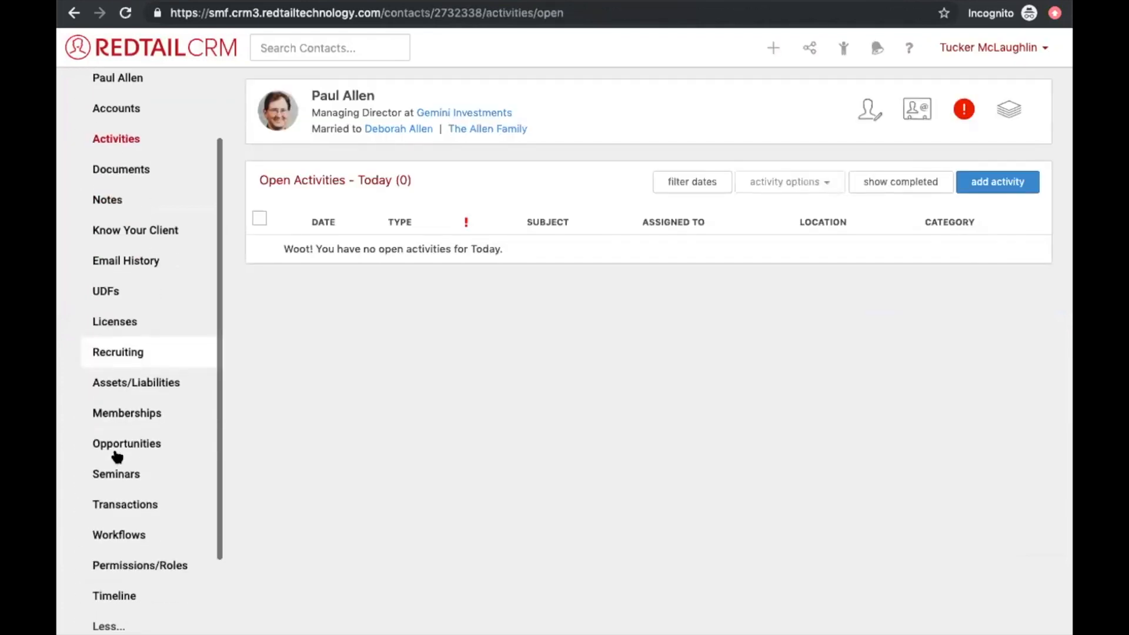
click(117, 531)
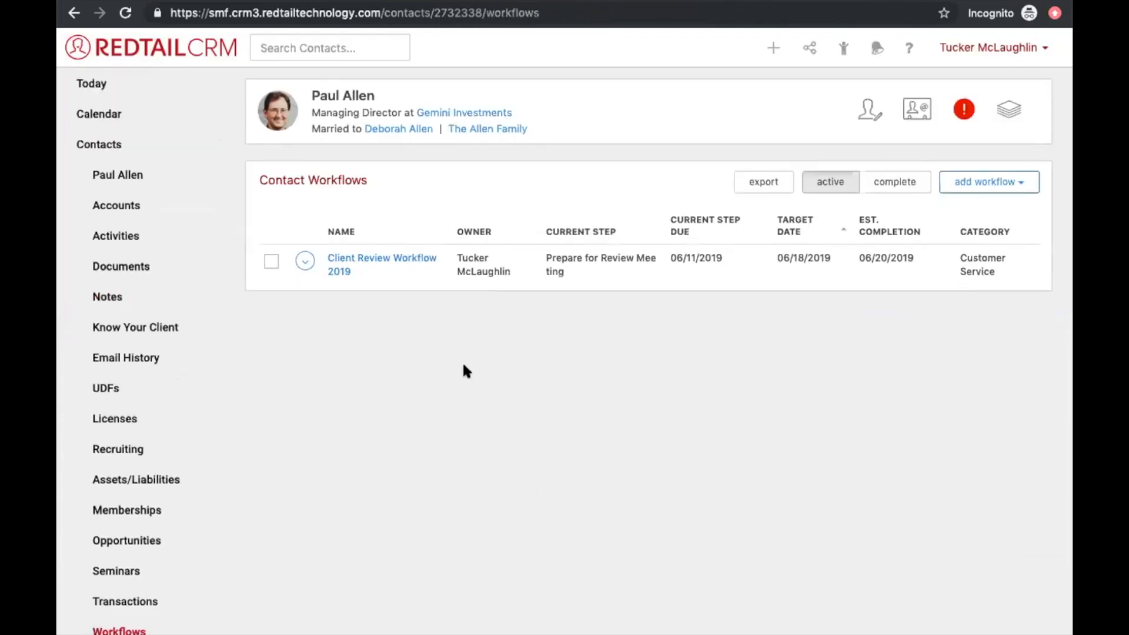
click(386, 262)
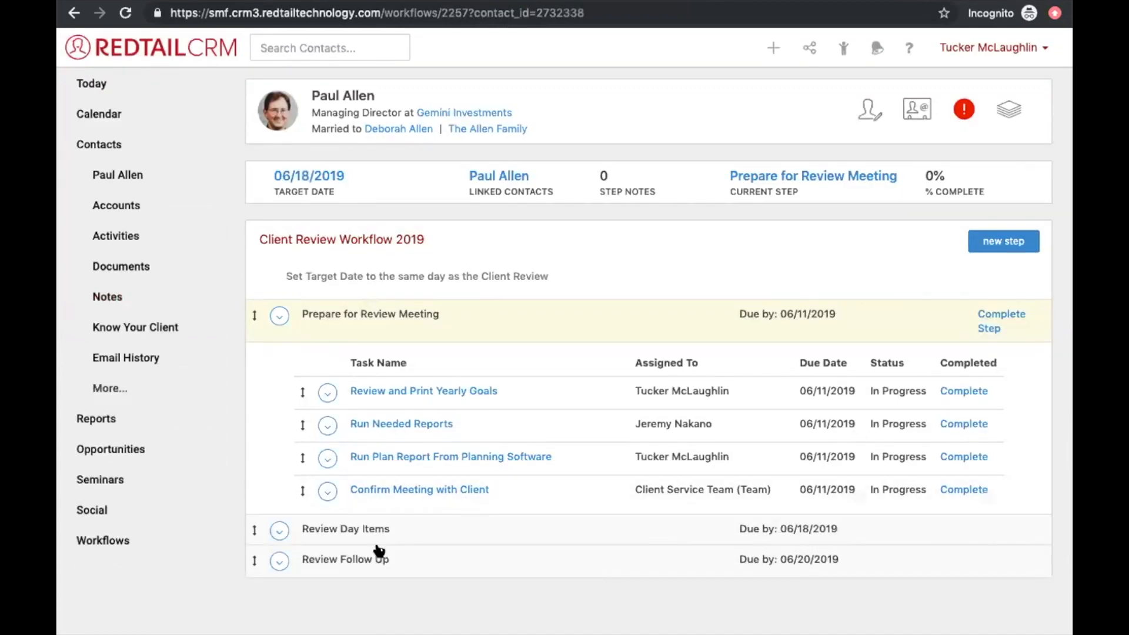
click(378, 535)
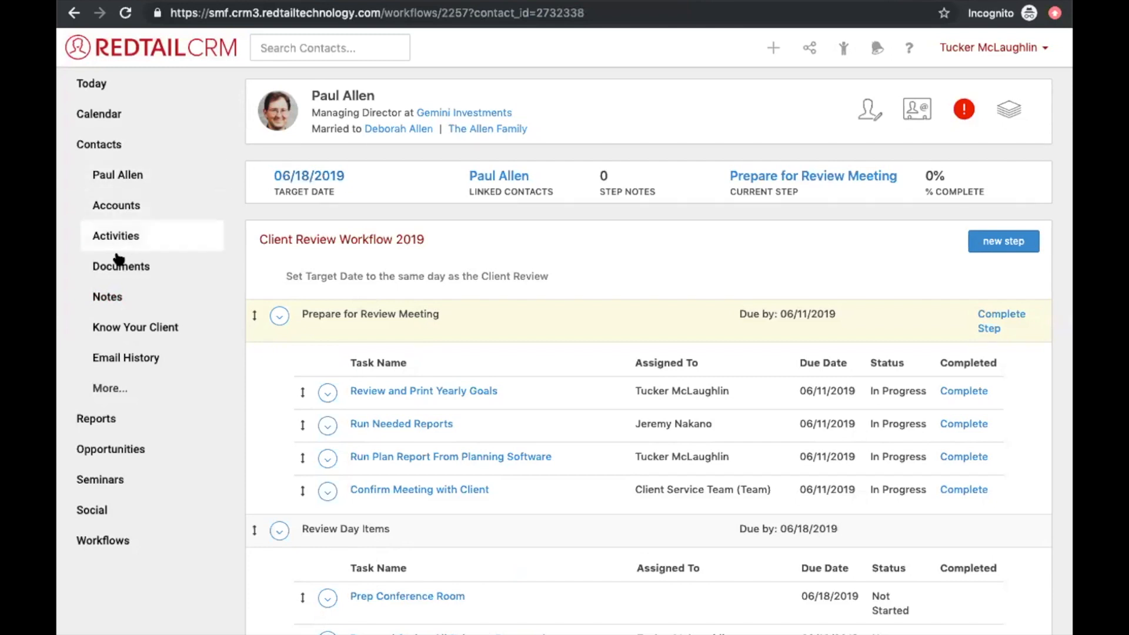
Step: Edit the Client Review section of the client's Know Your Client record and set the First Review Date to 06/18/2019
click(121, 330)
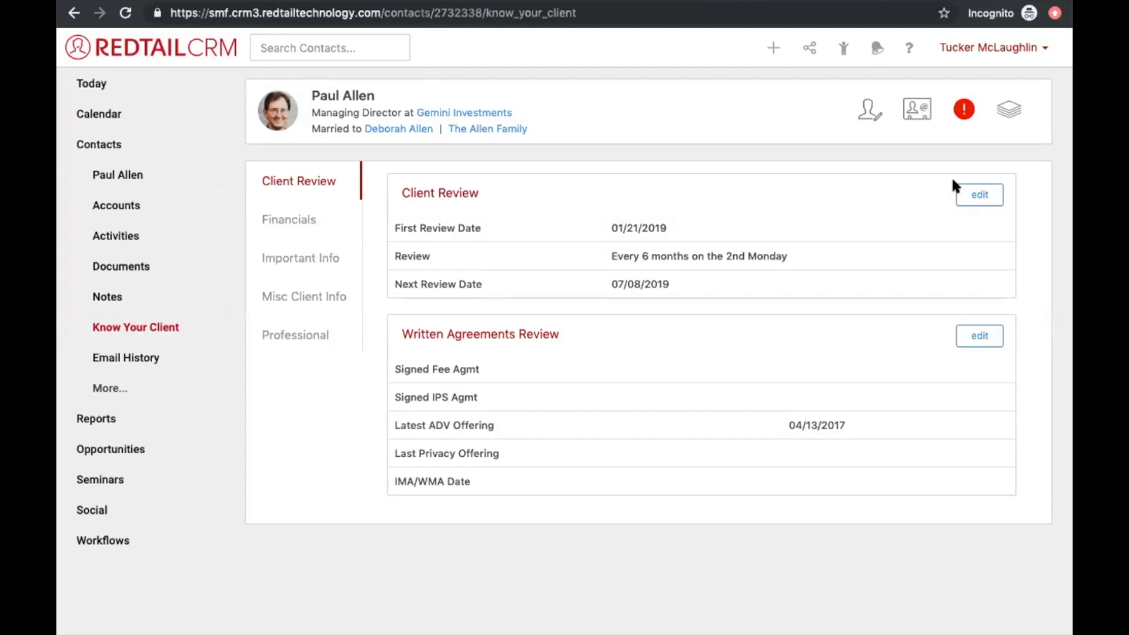
click(991, 194)
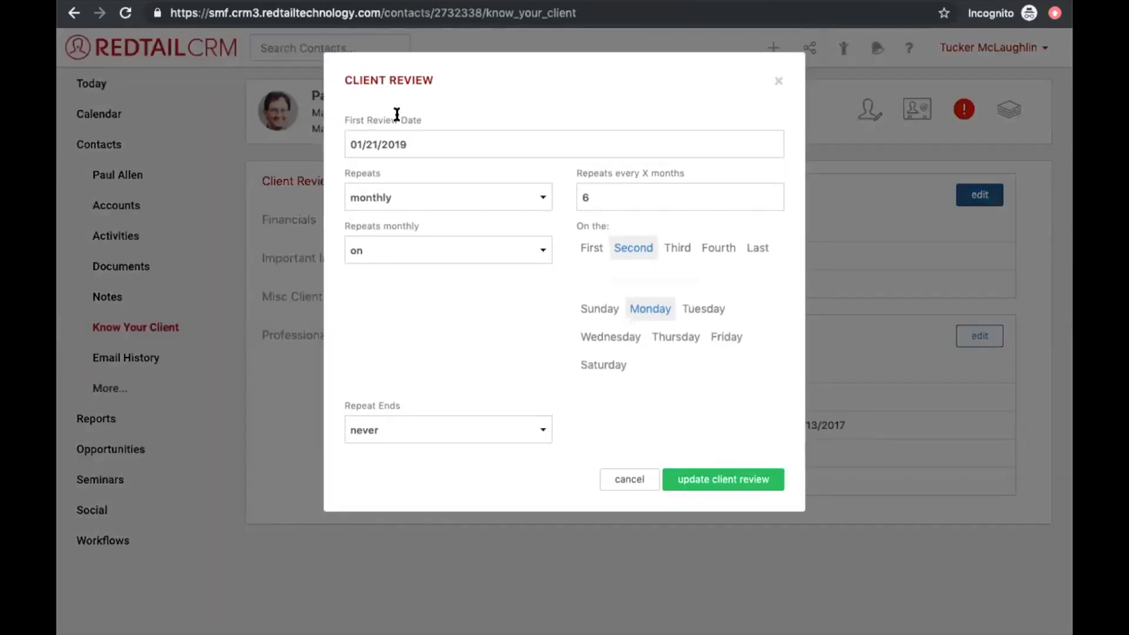
triple_click(379, 120)
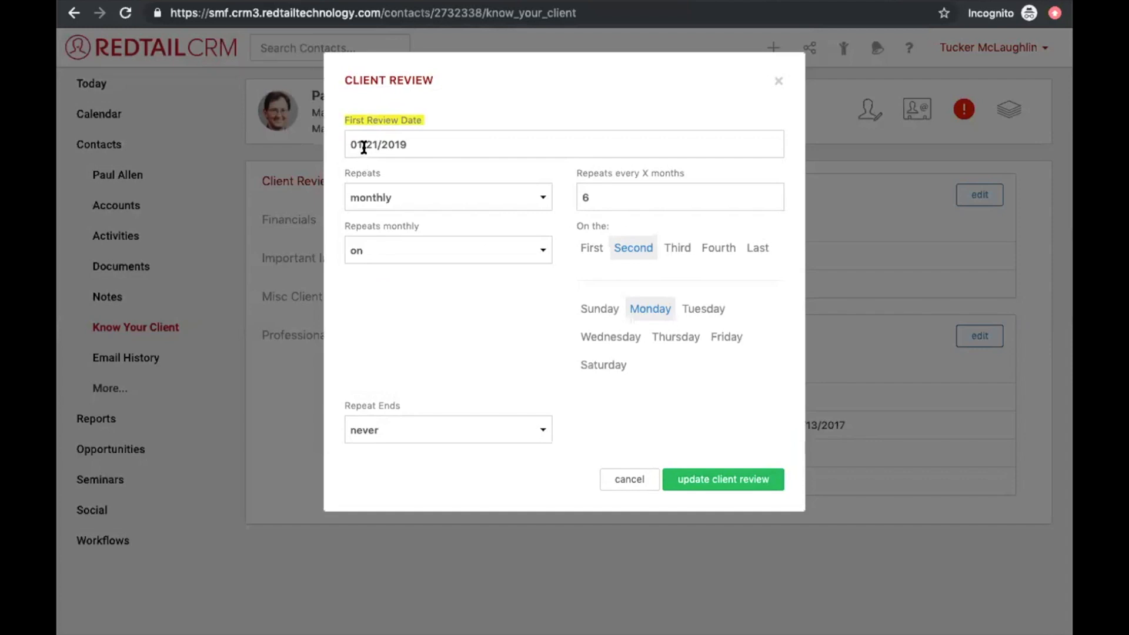
click(364, 147)
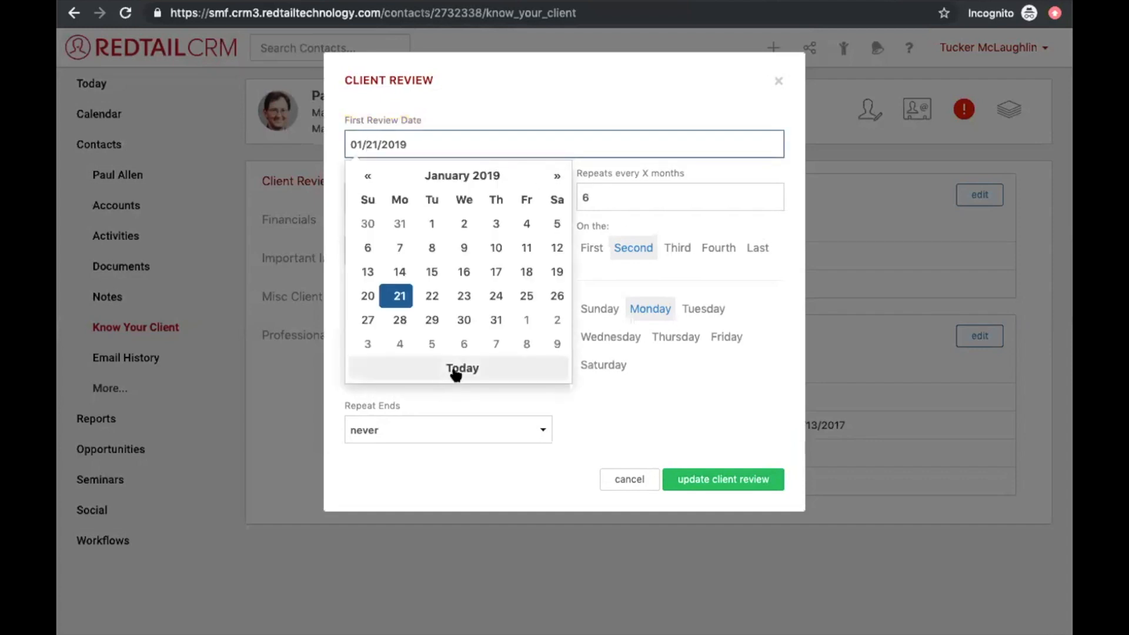
click(456, 368)
click(409, 143)
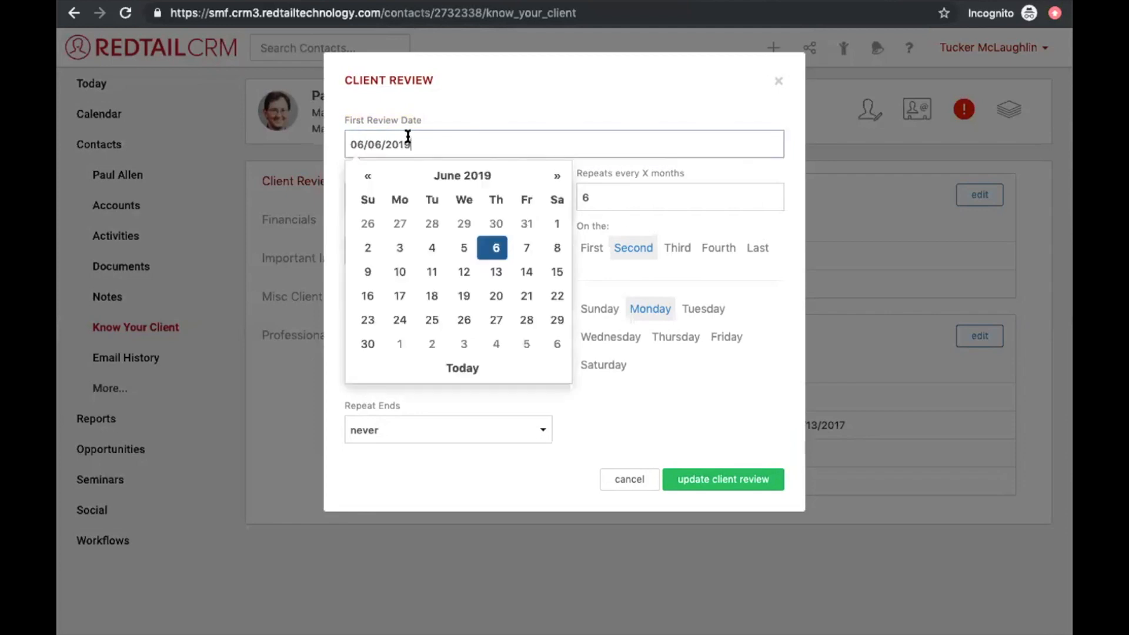
click(443, 297)
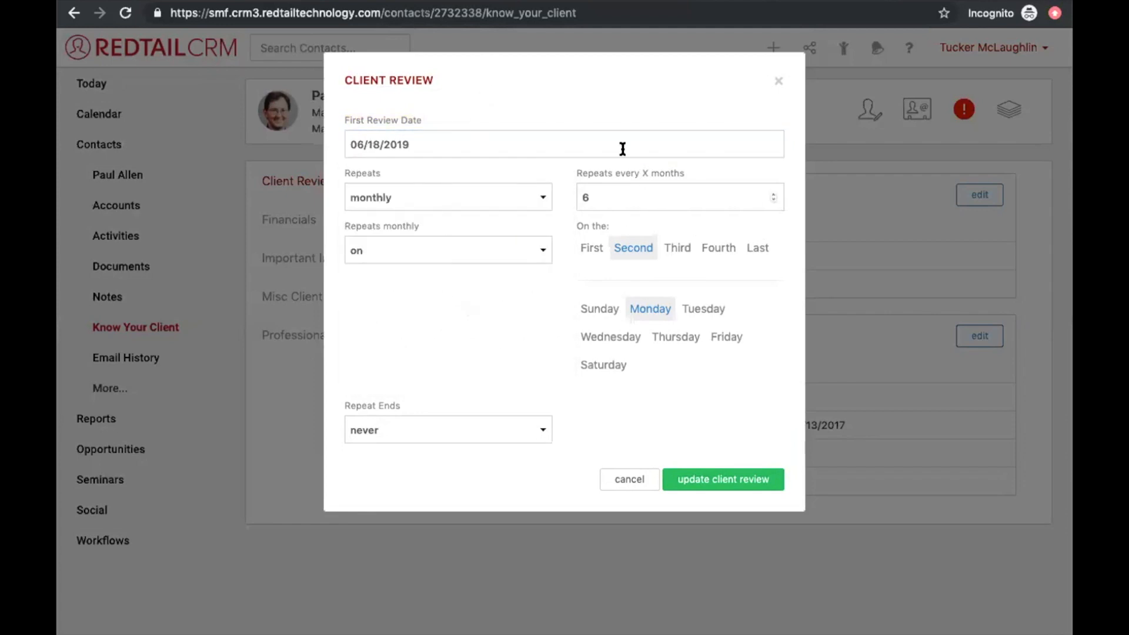